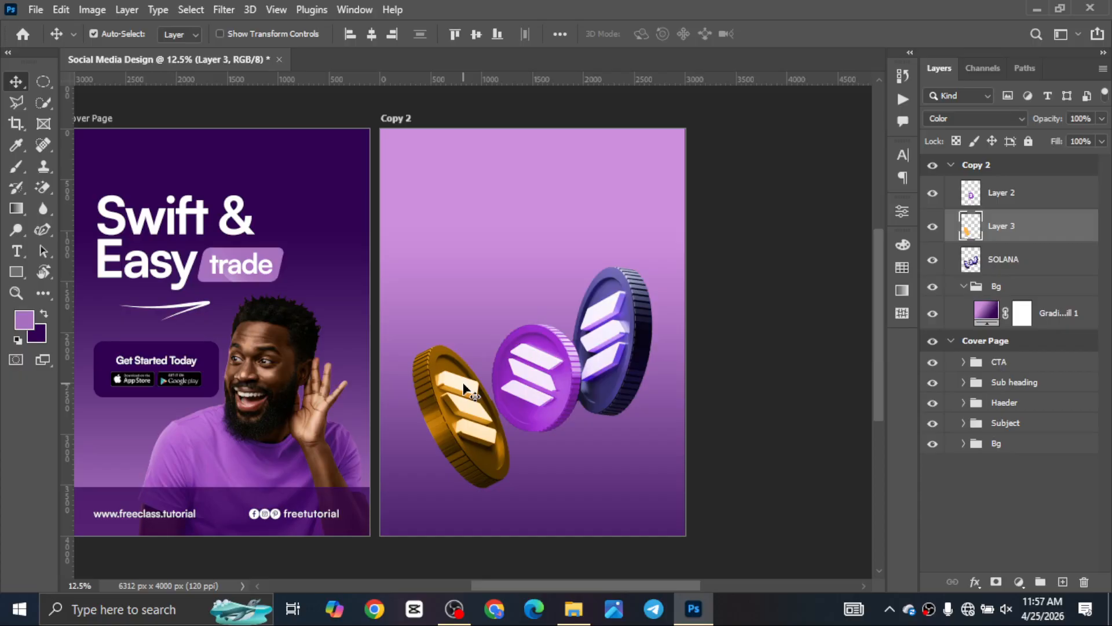
{"action": "key", "text": "t"}
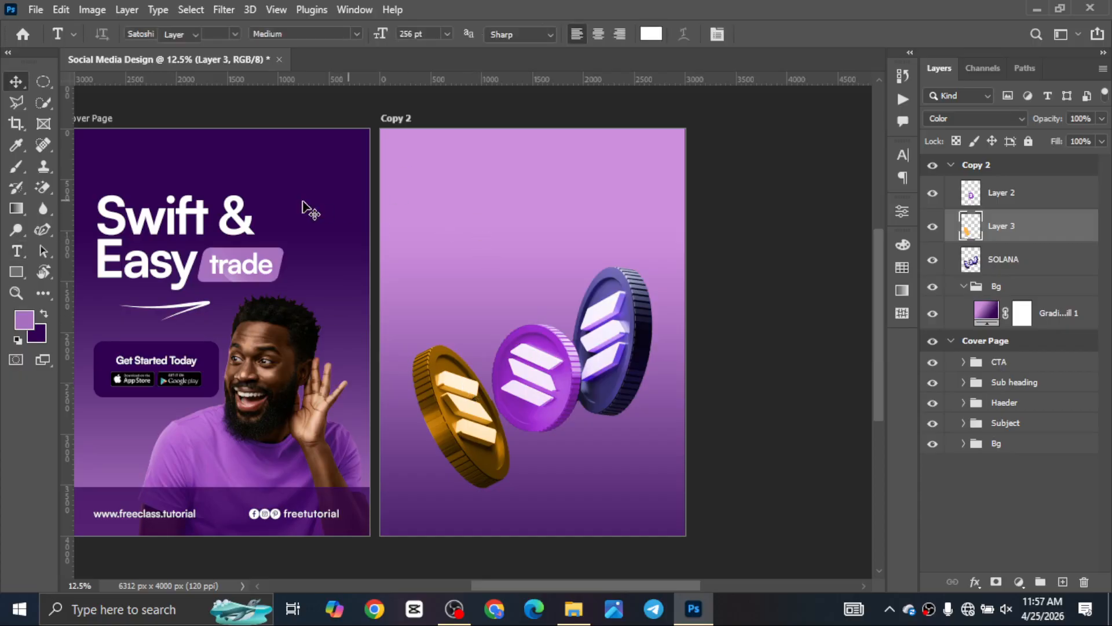
{"action": "key", "text": "v"}
{"action": "left_click", "coordinate": [211, 223]}
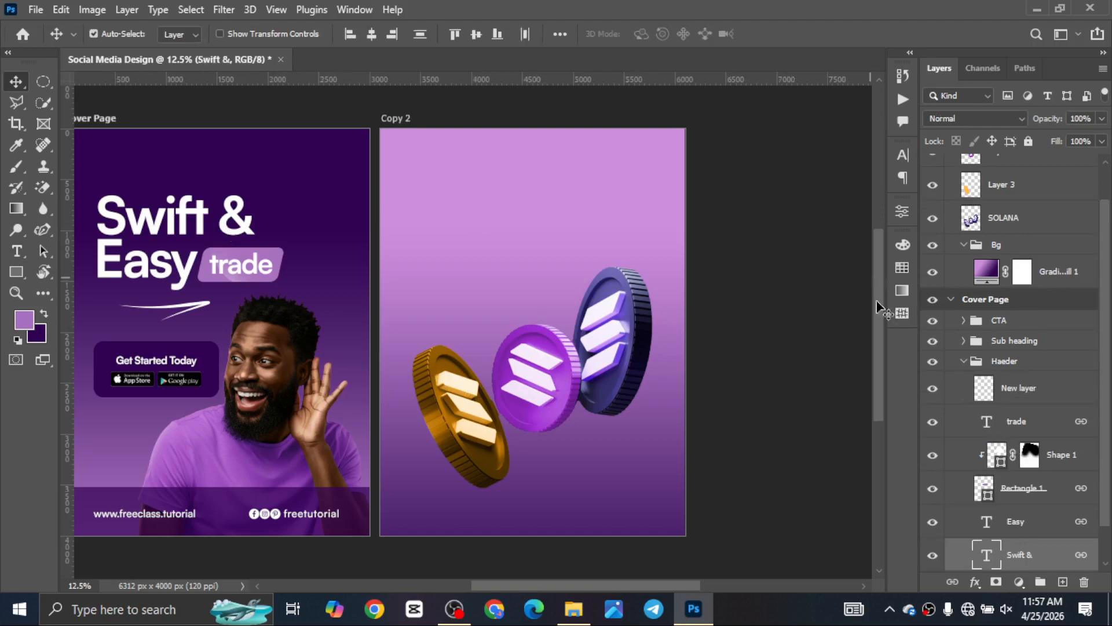
{"action": "left_click", "coordinate": [573, 228]}
{"action": "scroll", "coordinate": [1018, 248], "scroll_direction": "up", "scroll_amount": 2}
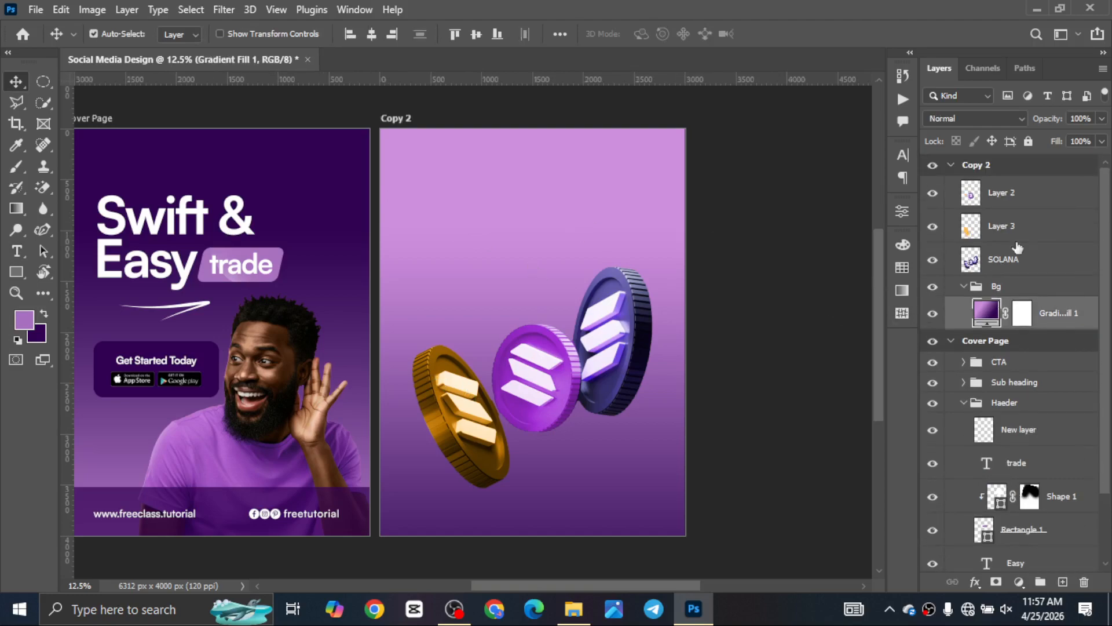
Group Layer 2, Layer 3 and SOLANA in the Copy 2 artboard and name the group Coins.
{"action": "left_click", "coordinate": [1028, 194]}
{"action": "left_click", "coordinate": [1031, 261], "text": "shift"}
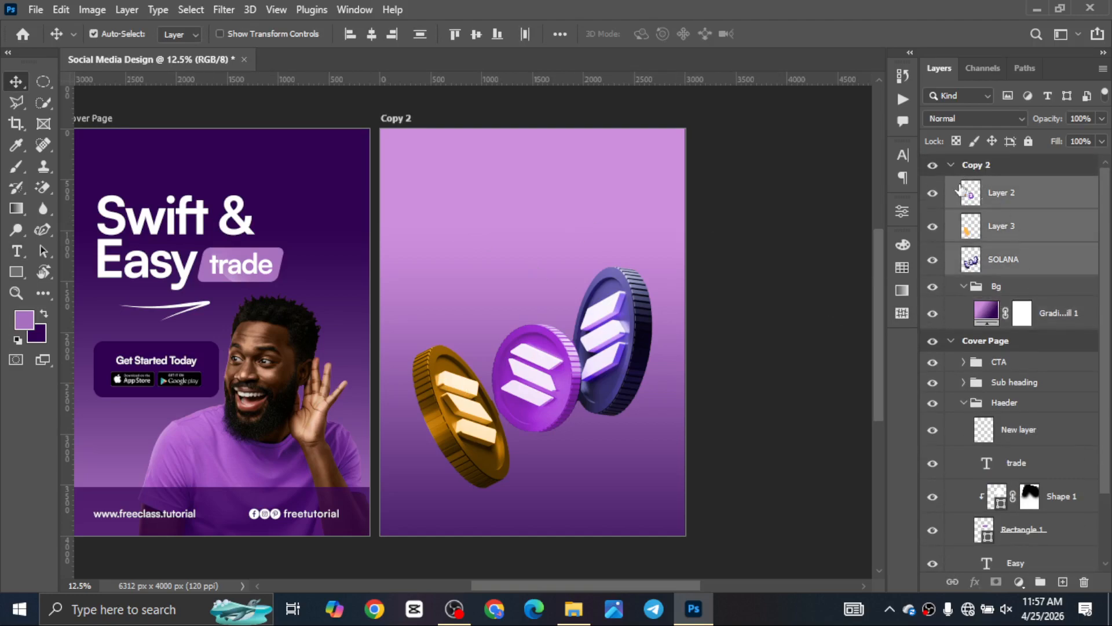
{"action": "key", "text": "ctrl+g"}
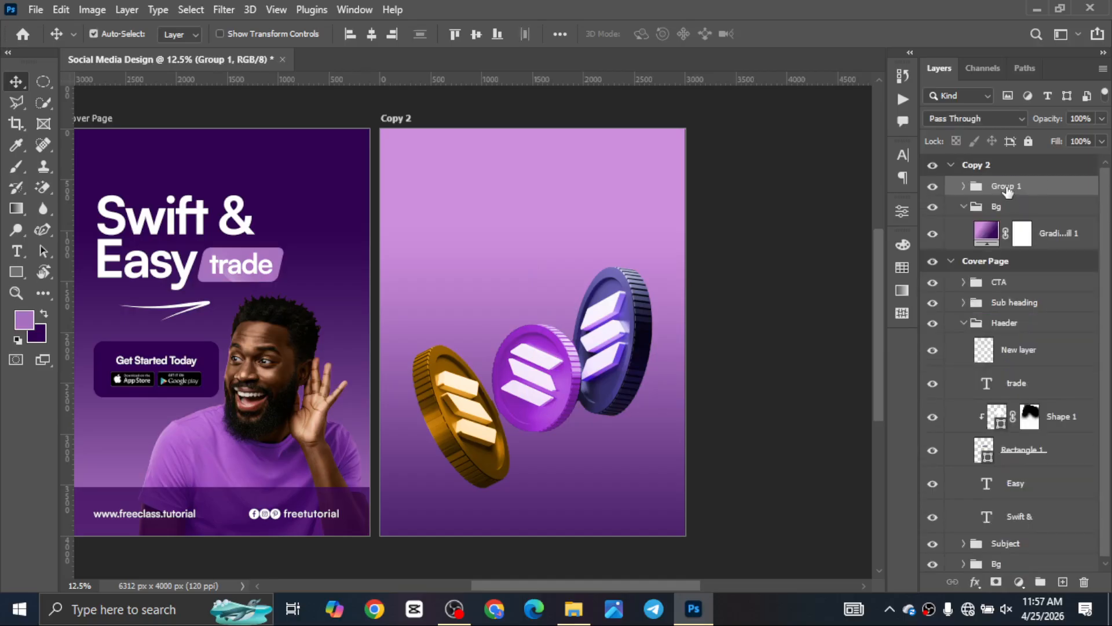
{"action": "double_click", "coordinate": [1003, 186]}
{"action": "type", "text": "Coins"}
{"action": "key", "text": "Return"}
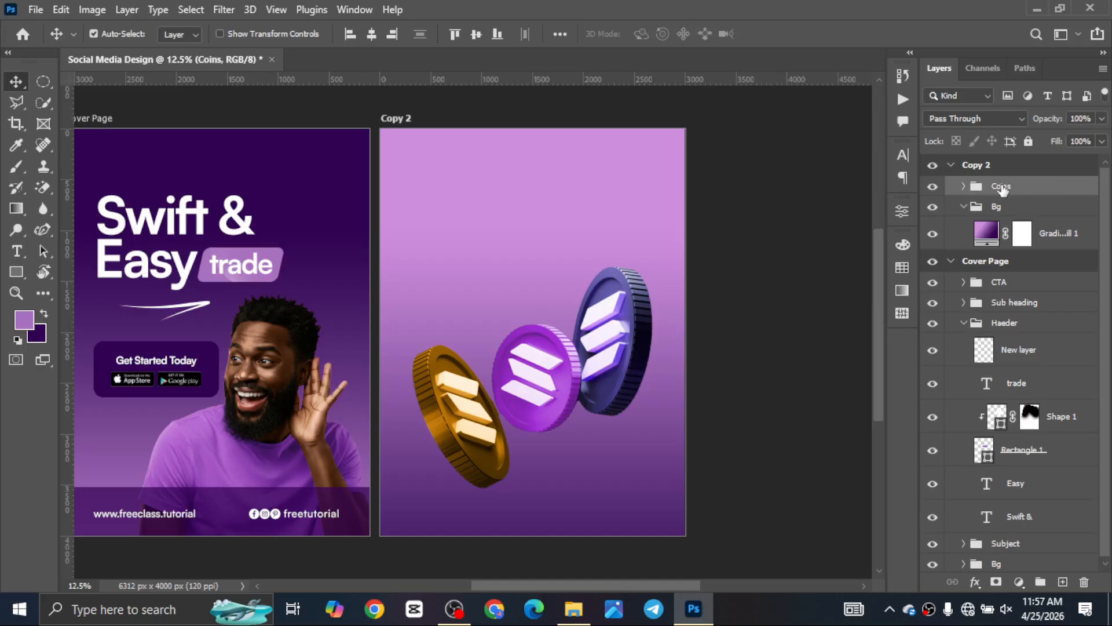
Collapse the Coins and Bg groups of the Copy 2 artboard in the layer list.
{"action": "left_click", "coordinate": [963, 189]}
{"action": "left_click", "coordinate": [962, 190]}
{"action": "left_click", "coordinate": [961, 207]}
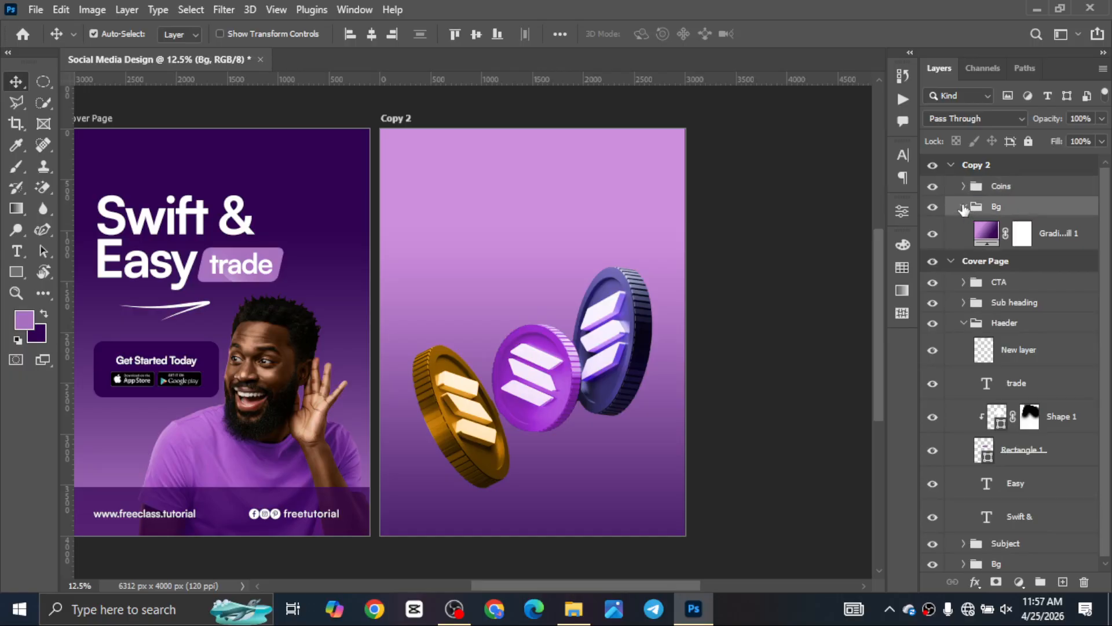
{"action": "left_click", "coordinate": [963, 207]}
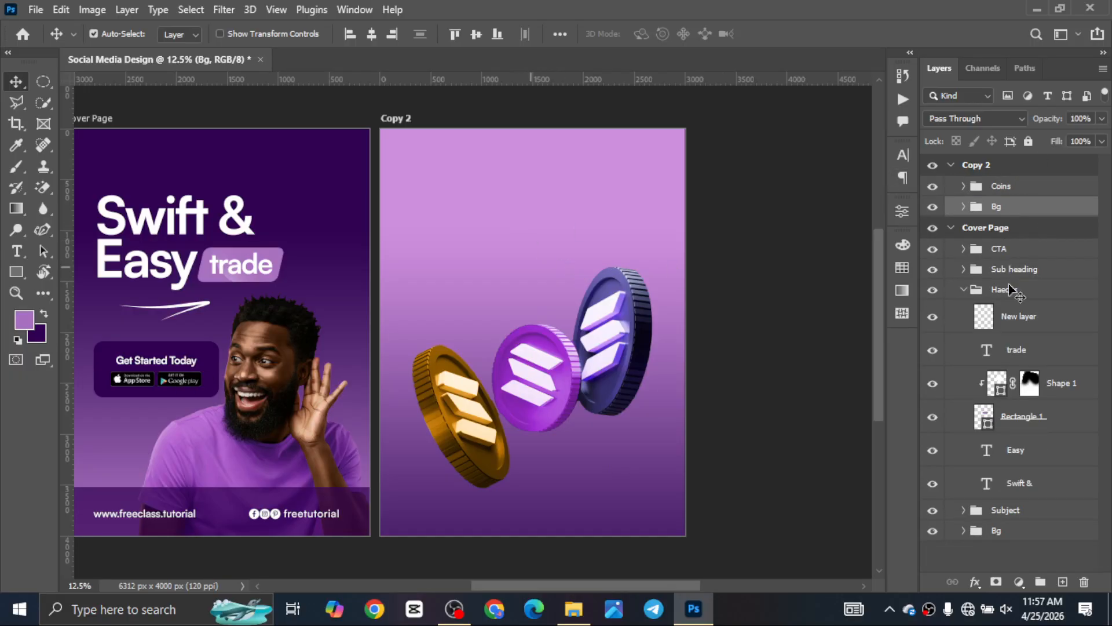
Duplicate the "Swift &" text layer from Cover Page into Copy 2 above the Coins group, and collapse the Cover Page artboard.
{"action": "left_click", "coordinate": [157, 229]}
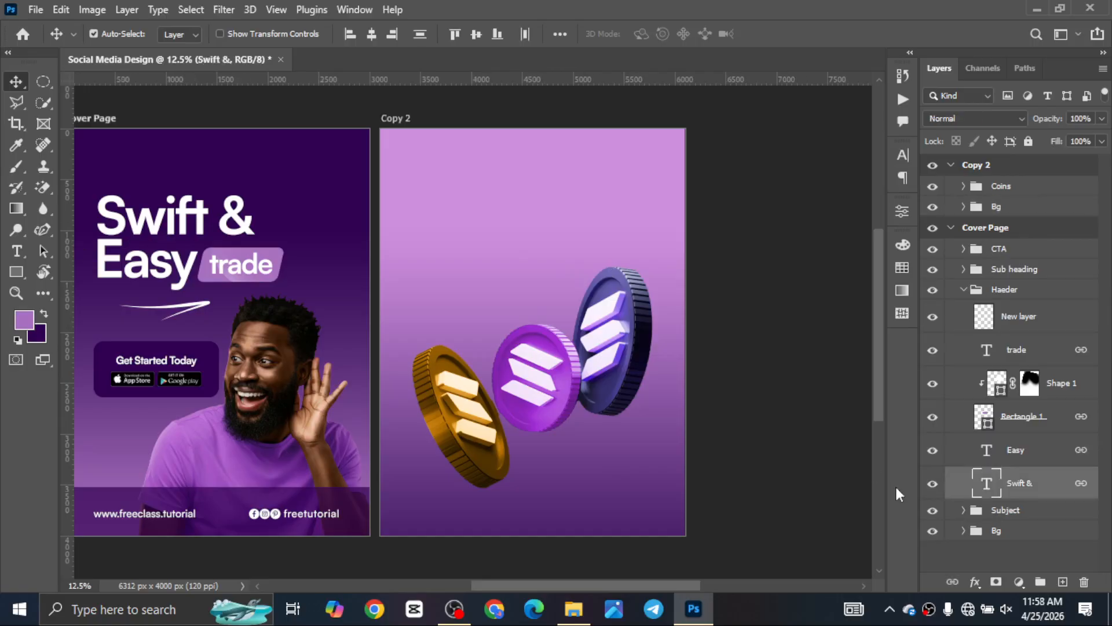
{"action": "left_click_drag", "start_coordinate": [1028, 490], "coordinate": [1030, 183]}
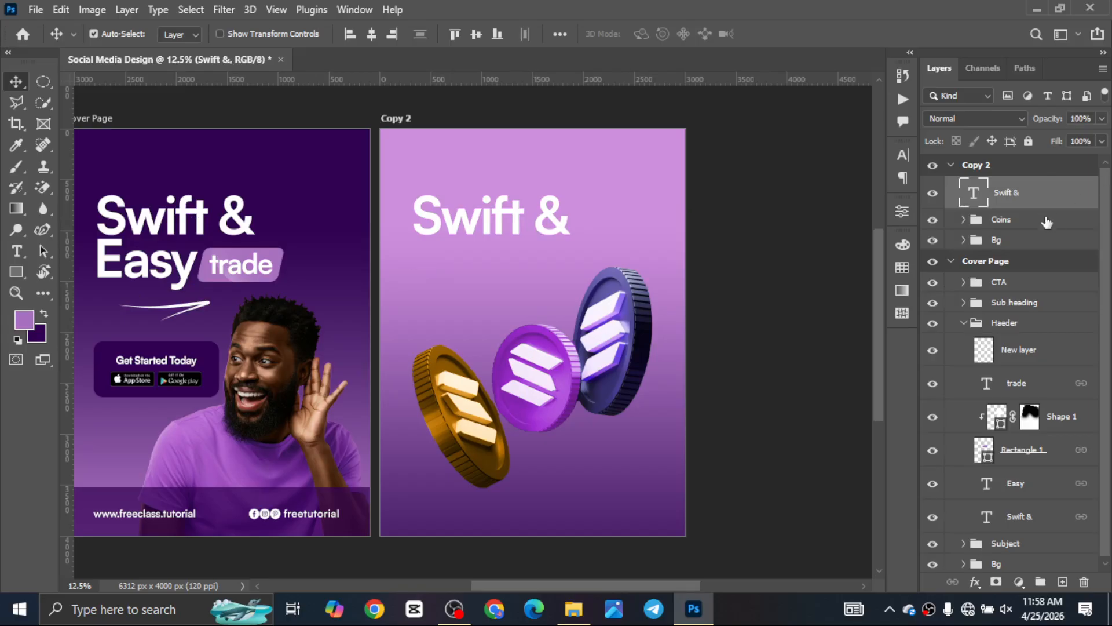
{"action": "left_click", "coordinate": [951, 261]}
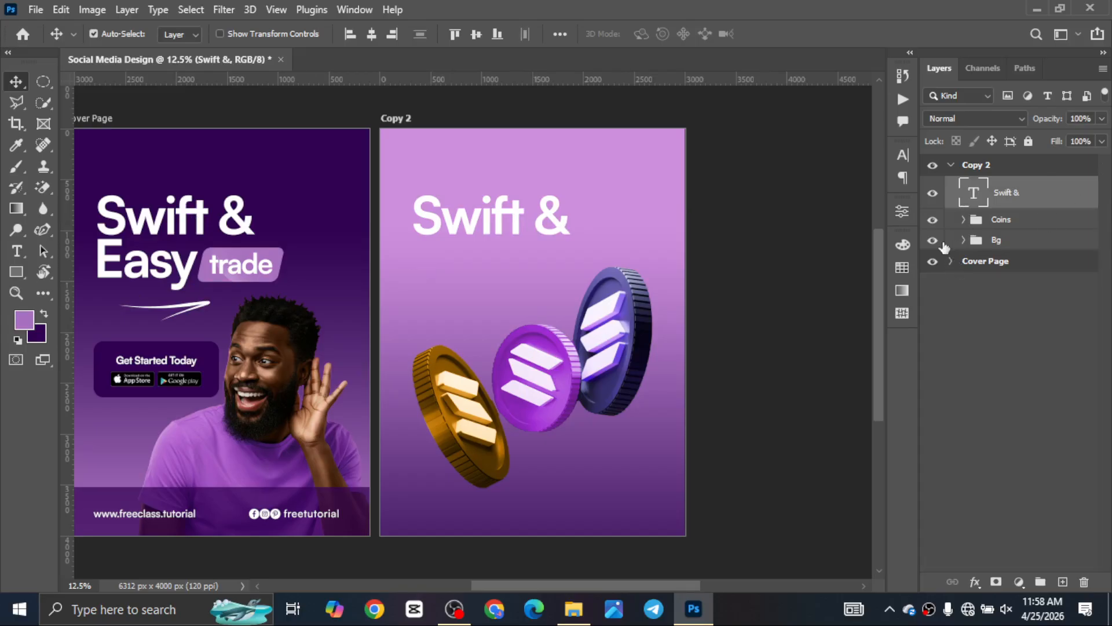
Replace the copied headline's text with "Invest in" and "the future" on two lines.
{"action": "double_click", "coordinate": [500, 213]}
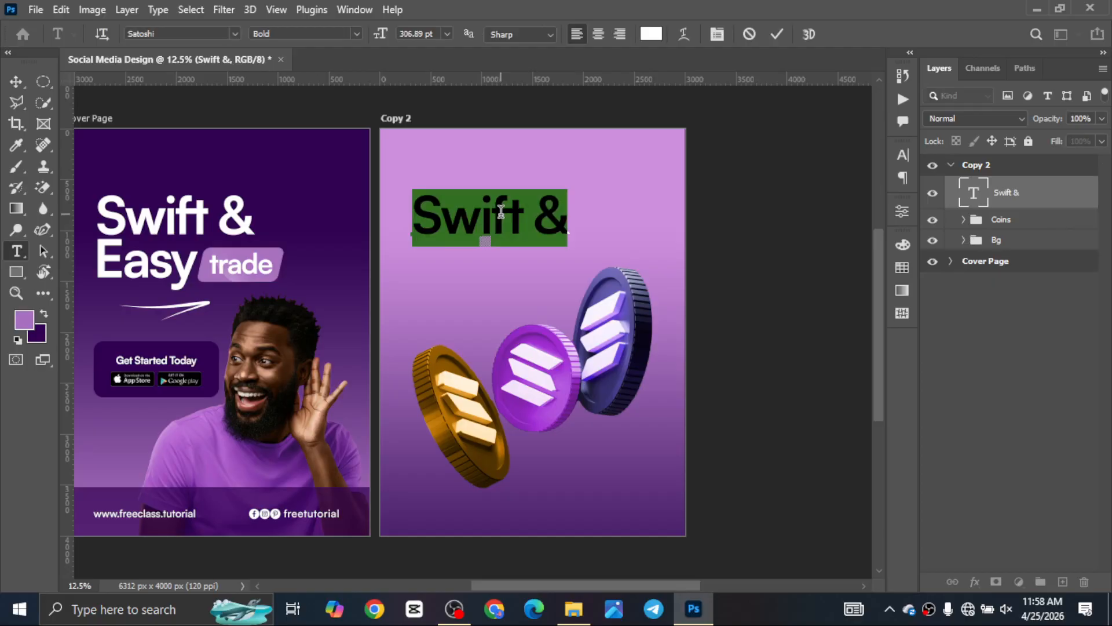
{"action": "type", "text": "Invest"}
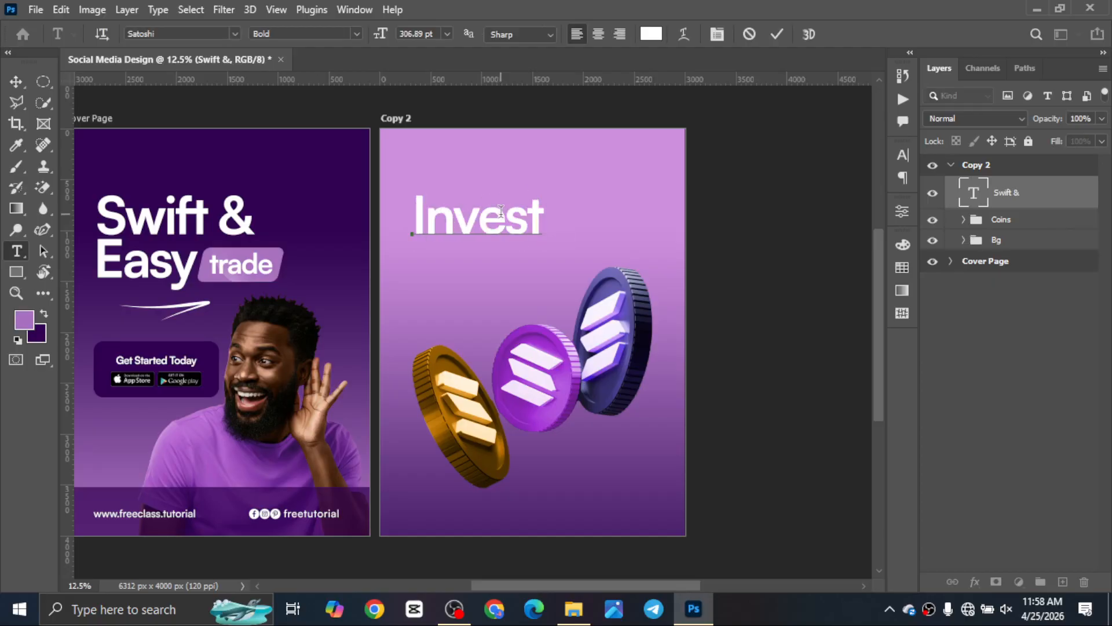
{"action": "type", "text": " in"}
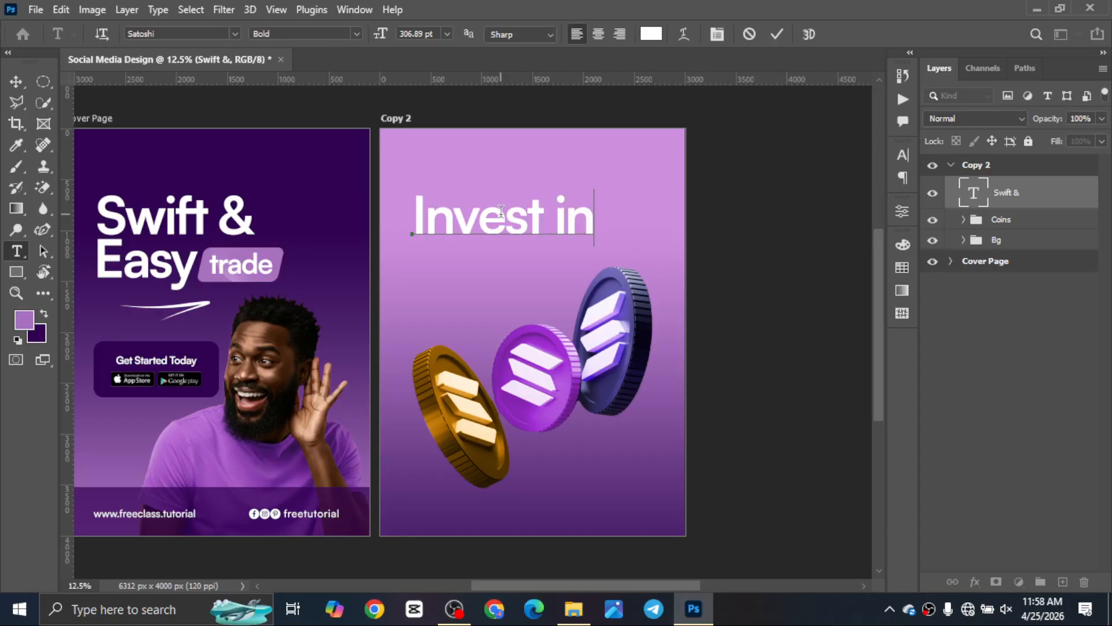
{"action": "key", "text": "Return"}
{"action": "type", "text": "the future"}
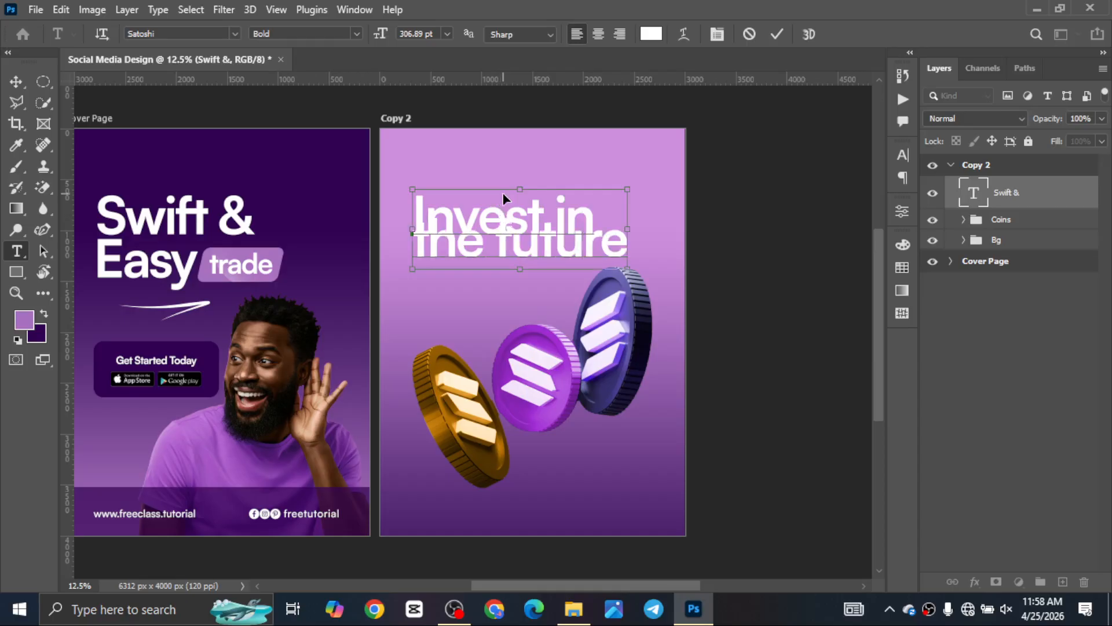
Set the line spacing of the whole "Invest in the future" headline to 285 pt.
{"action": "key", "text": "ctrl+a"}
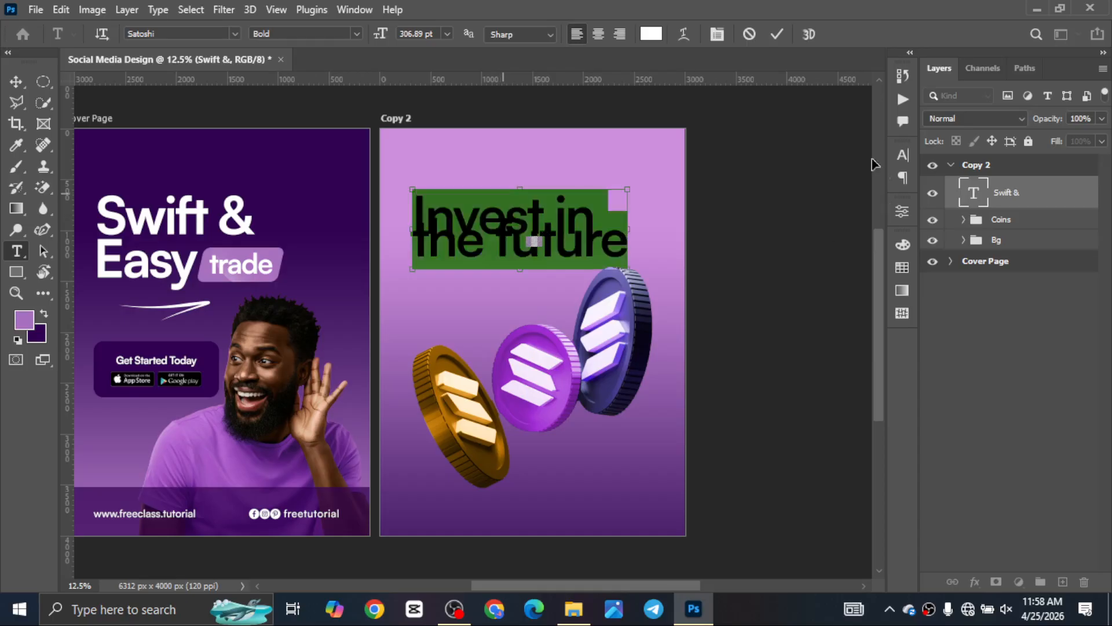
{"action": "left_click", "coordinate": [896, 161]}
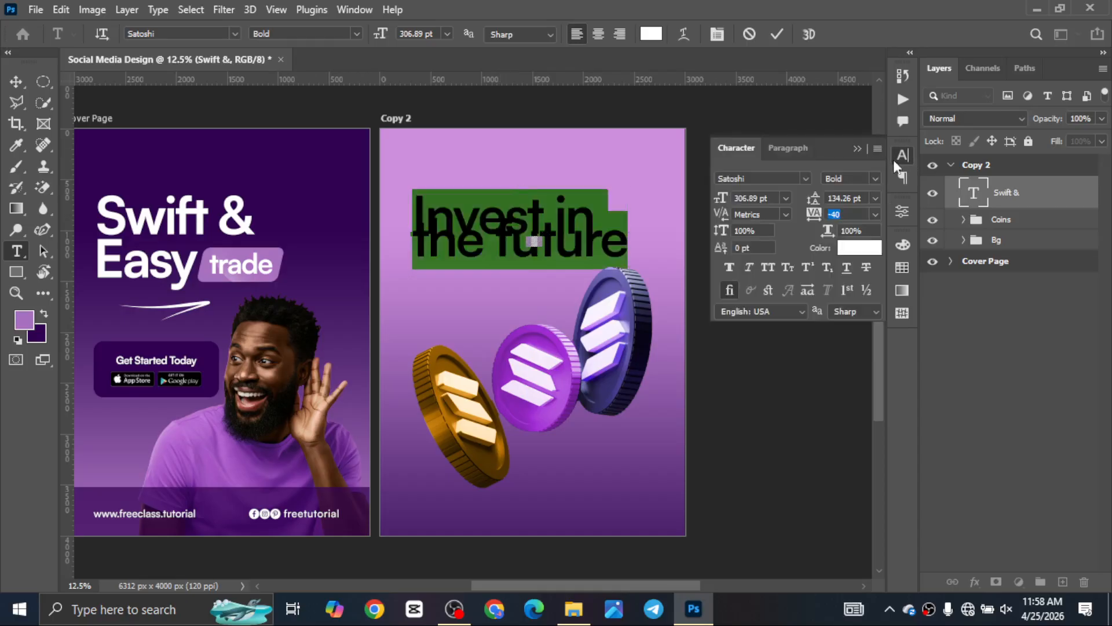
{"action": "left_click", "coordinate": [875, 198]}
{"action": "left_click", "coordinate": [863, 212]}
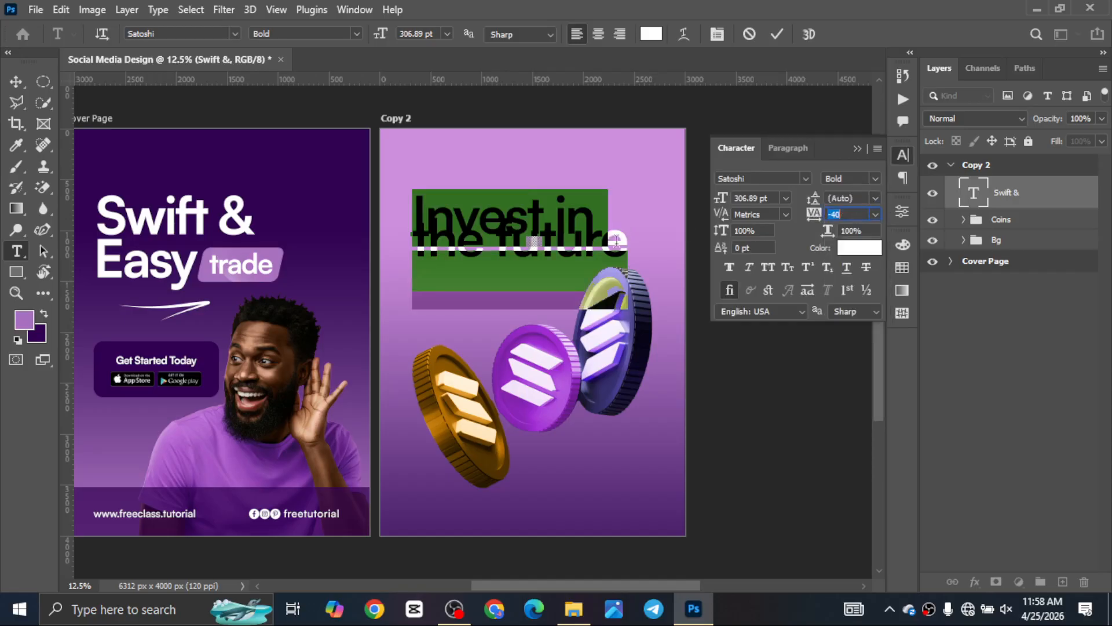
{"action": "left_click_drag", "start_coordinate": [815, 200], "coordinate": [746, 198]}
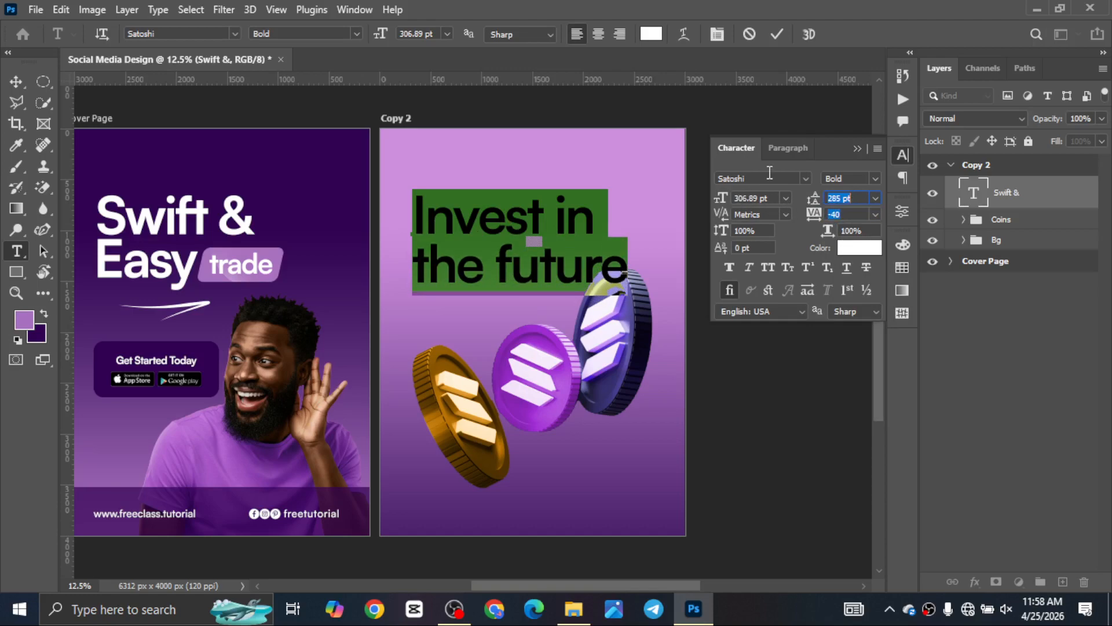
Center-align the two headline lines and move the text back over the Copy 2 artboard above the coins.
{"action": "left_click", "coordinate": [777, 150]}
{"action": "left_click", "coordinate": [745, 179]}
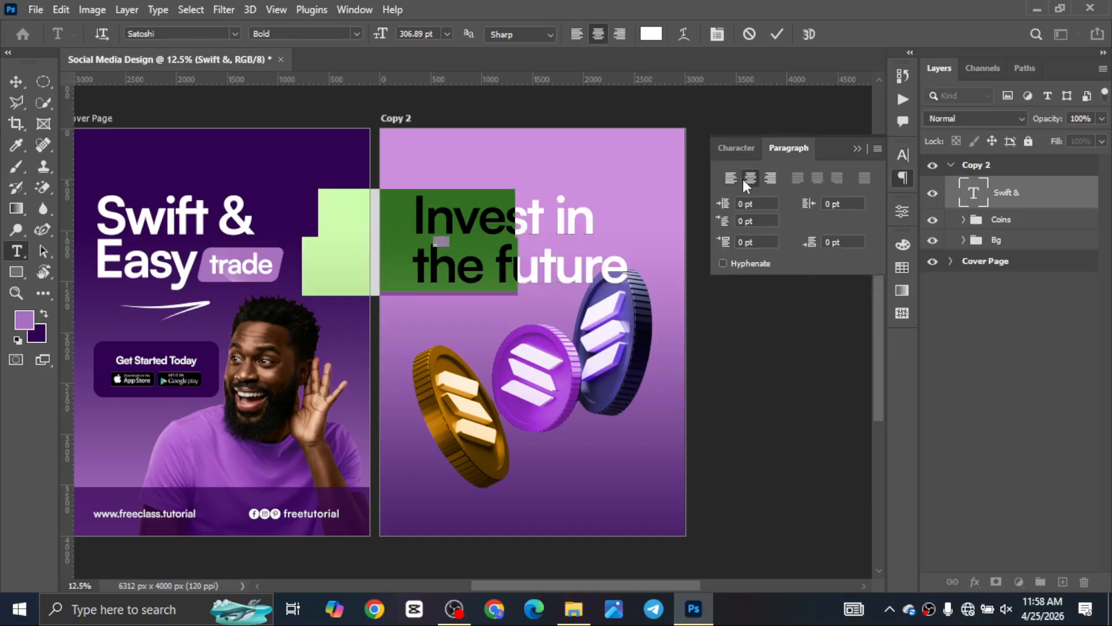
{"action": "left_click", "coordinate": [774, 36]}
{"action": "key", "text": "v"}
{"action": "left_click_drag", "start_coordinate": [454, 263], "coordinate": [560, 248]}
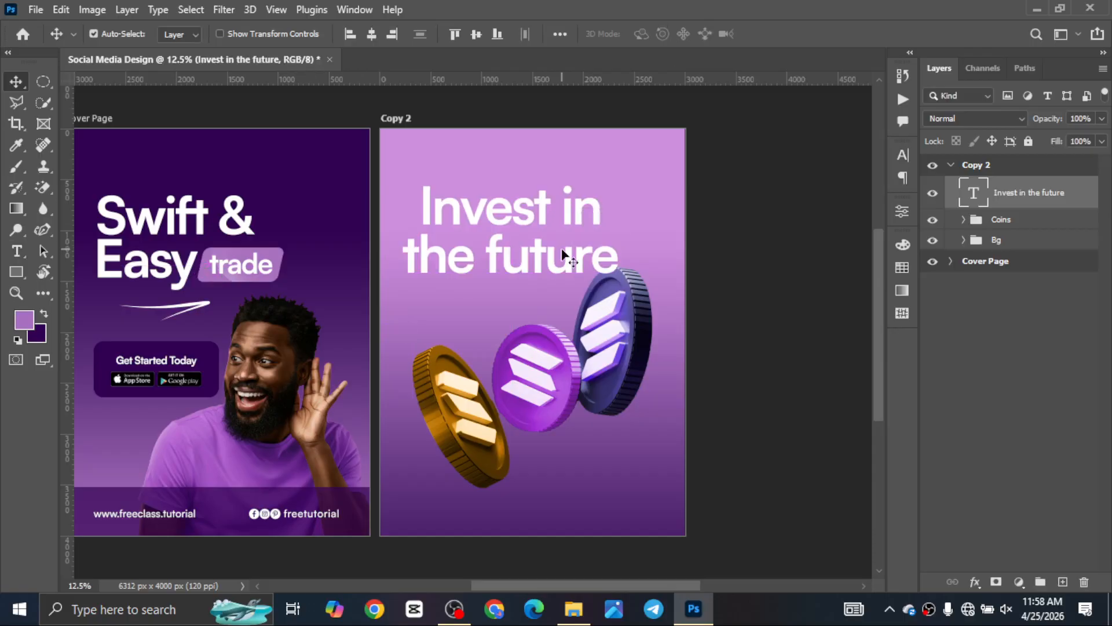
Scale the headline to about 90.56% and move it closer to the horizontal middle of the Copy 2 artboard.
{"action": "key", "text": "ctrl+t"}
{"action": "left_click_drag", "start_coordinate": [619, 228], "coordinate": [599, 227]}
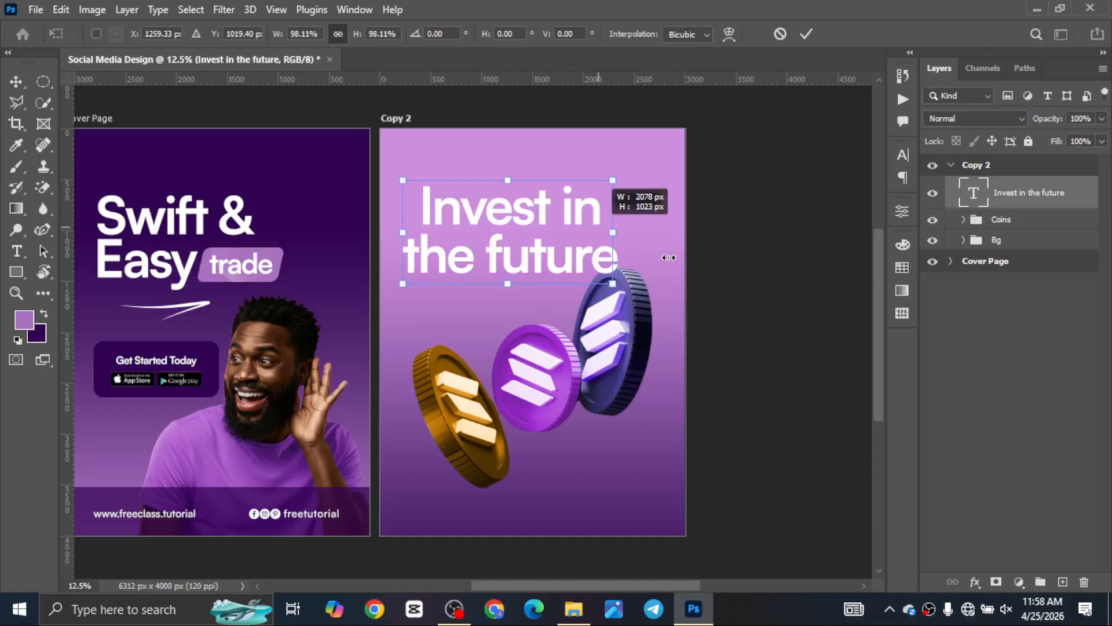
{"action": "left_click", "coordinate": [669, 257]}
{"action": "key", "text": "Return"}
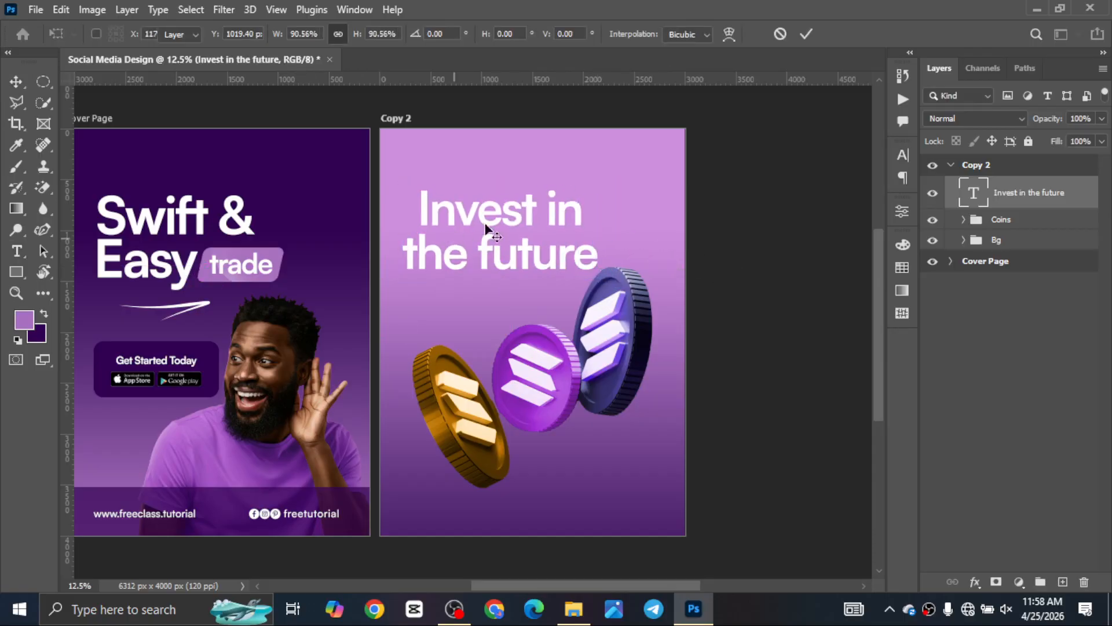
{"action": "left_click_drag", "start_coordinate": [496, 223], "coordinate": [513, 228]}
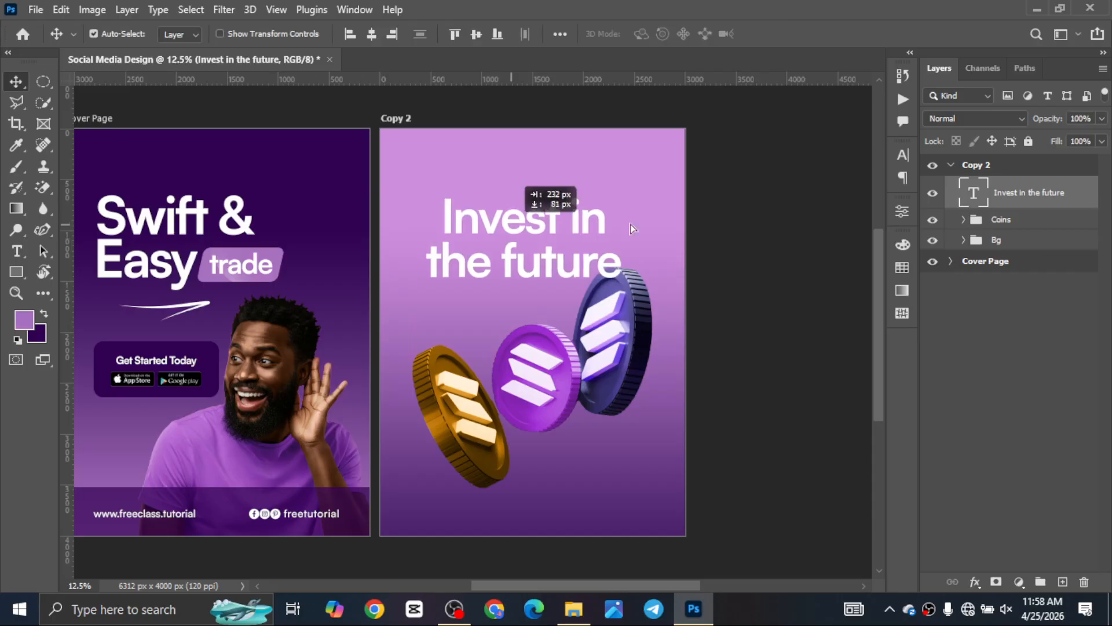
Set the headline's font weight to Medium and its leading to 228 pt.
{"action": "left_click", "coordinate": [899, 155]}
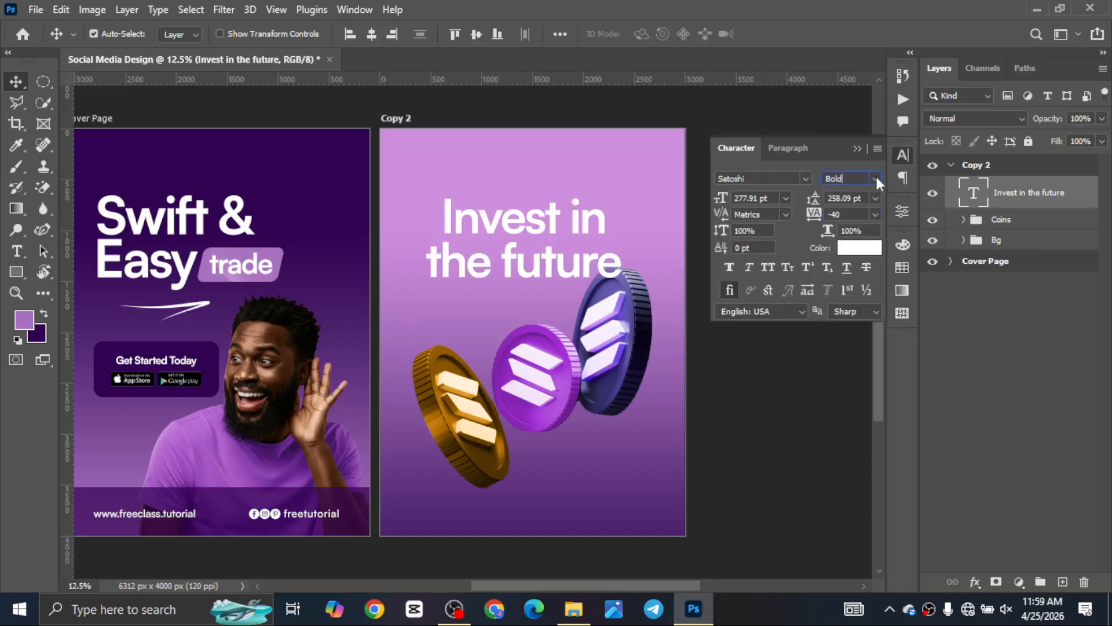
{"action": "left_click", "coordinate": [875, 177]}
{"action": "left_click", "coordinate": [887, 244]}
{"action": "left_click", "coordinate": [854, 144]}
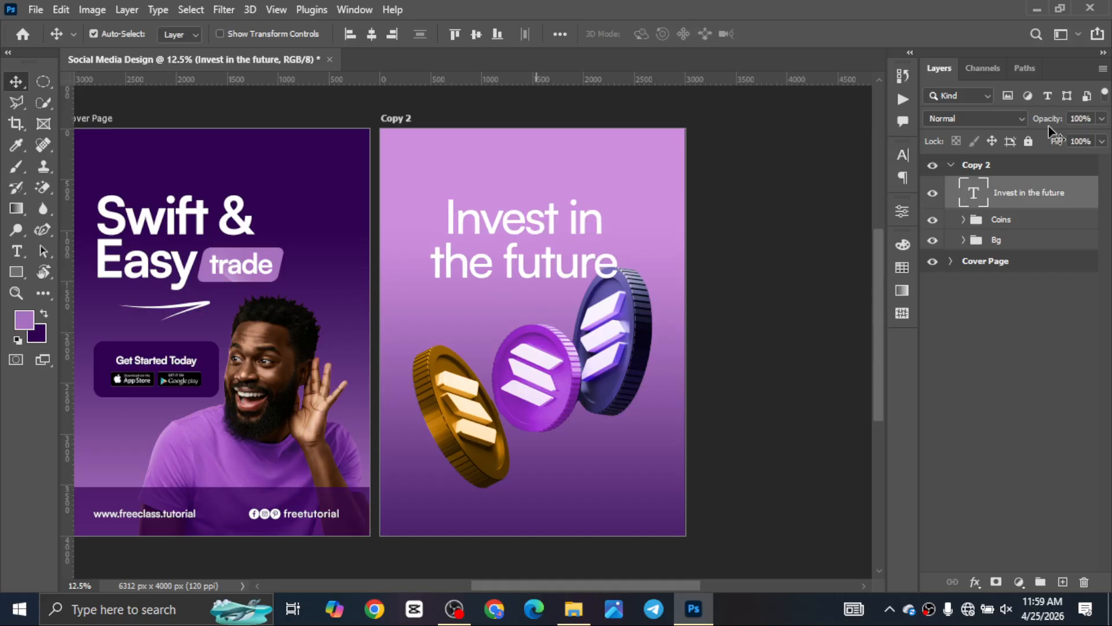
{"action": "left_click", "coordinate": [903, 159]}
{"action": "left_click_drag", "start_coordinate": [811, 203], "coordinate": [792, 198]}
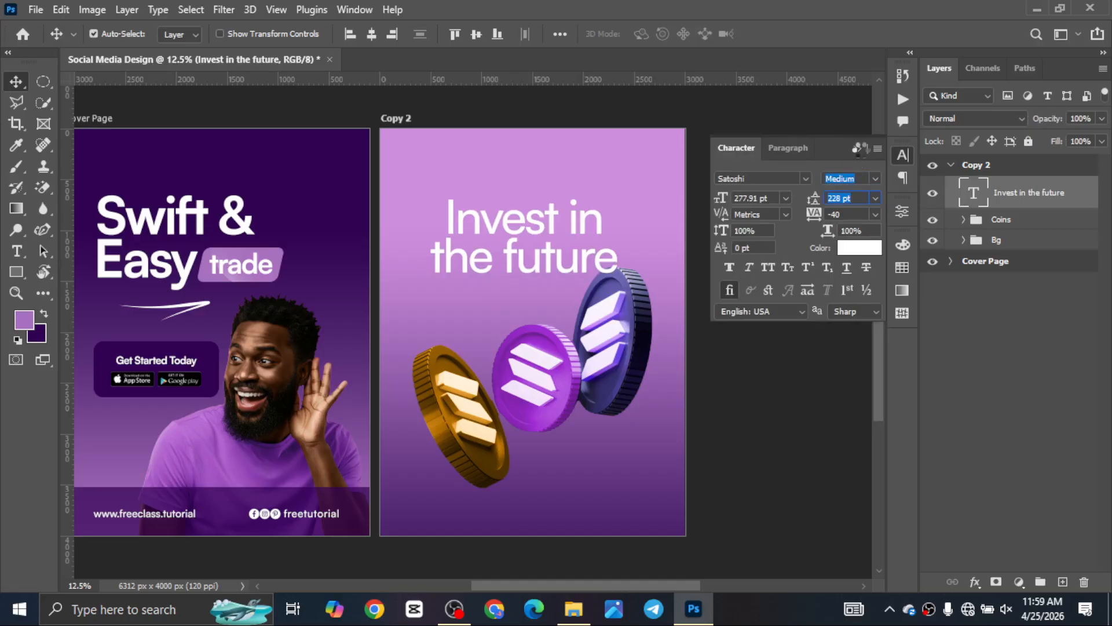
{"action": "left_click", "coordinate": [857, 148]}
Scale the headline down slightly and center it horizontally on the Copy 2 artboard.
{"action": "left_click_drag", "start_coordinate": [554, 230], "coordinate": [554, 227]}
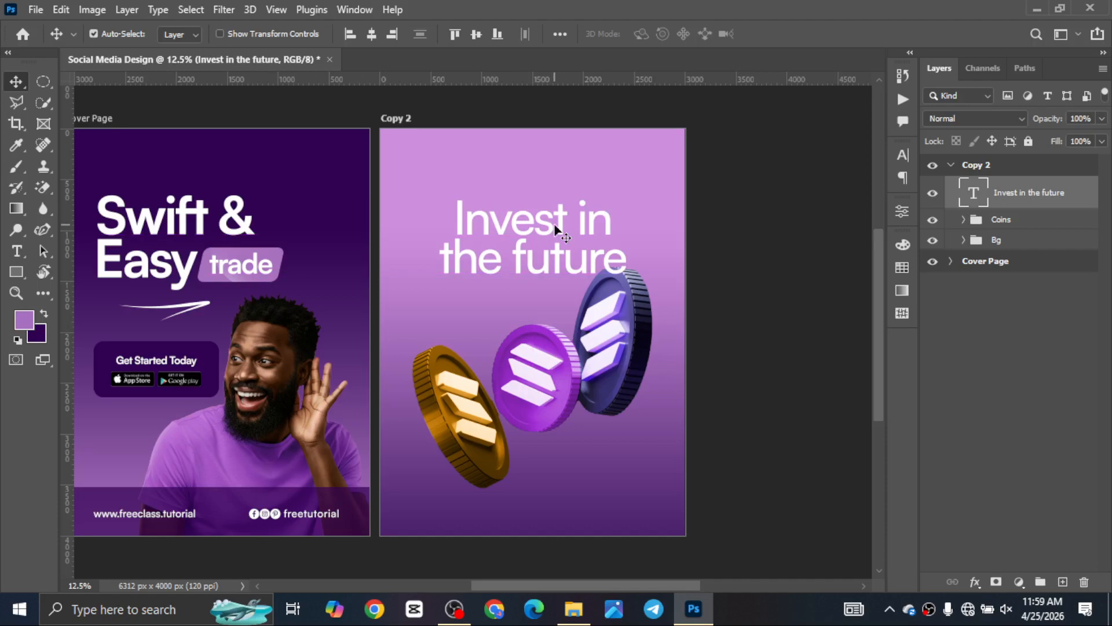
{"action": "key", "text": "ctrl"}
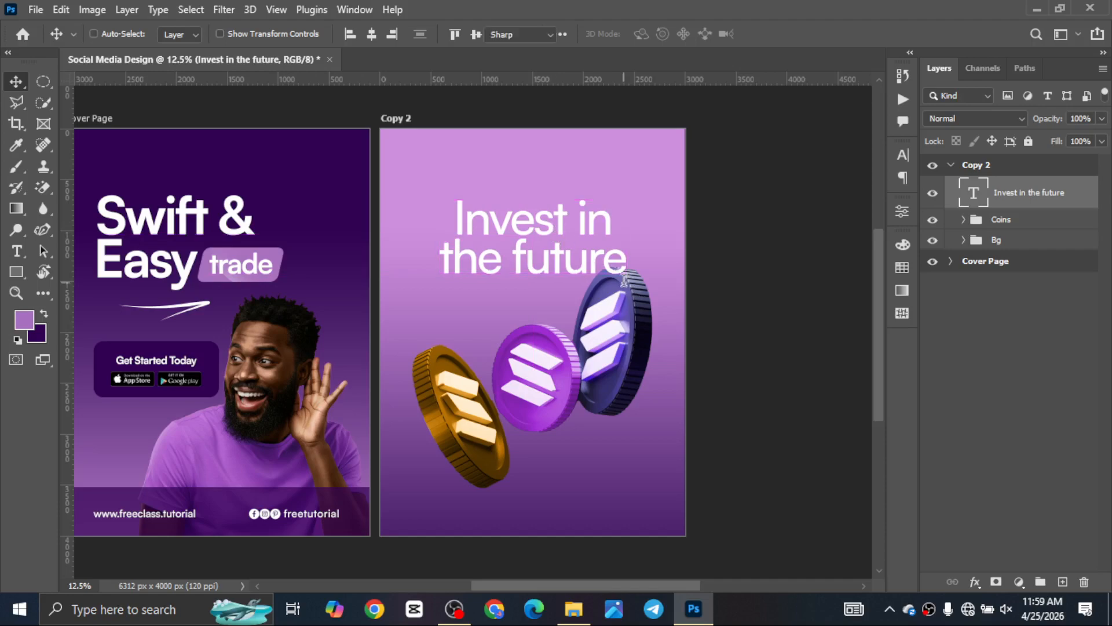
{"action": "key", "text": "t"}
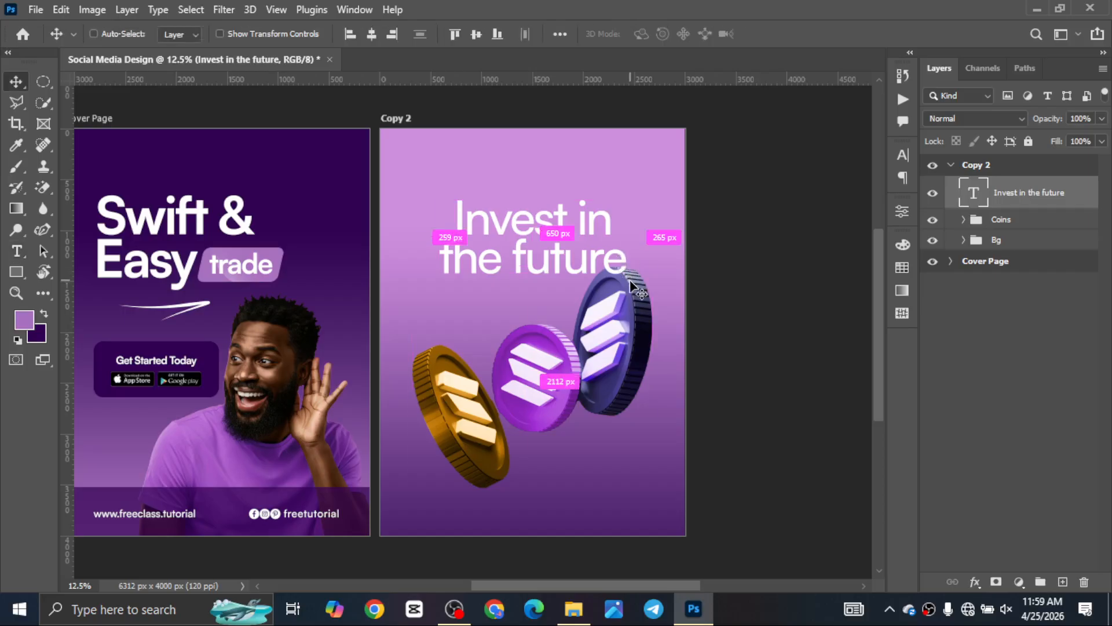
{"action": "key", "text": "ctrl+t"}
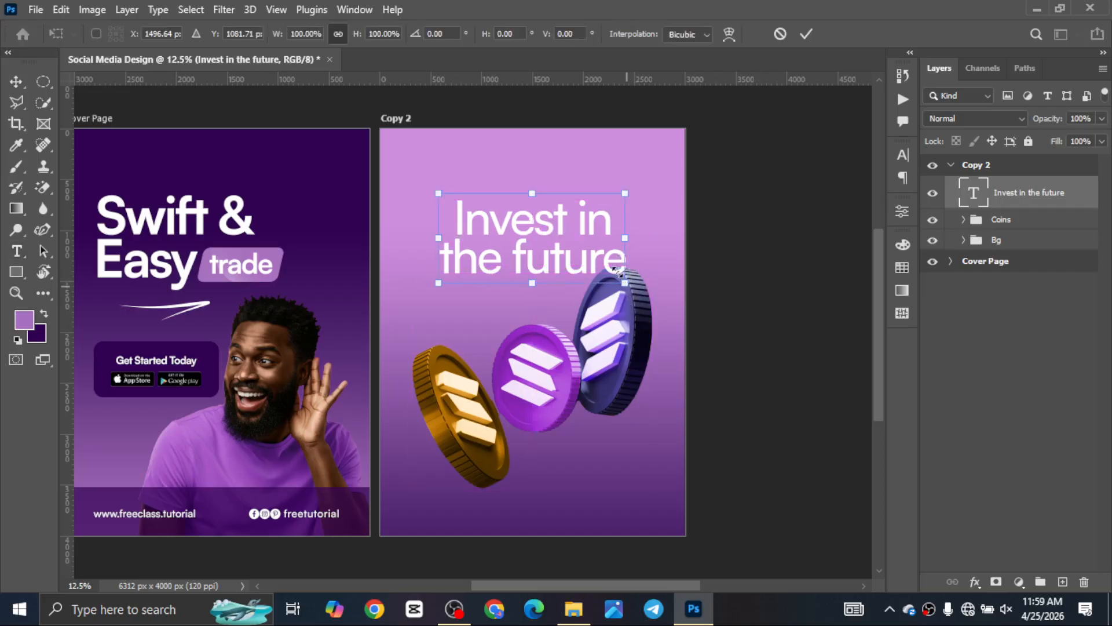
{"action": "left_click_drag", "start_coordinate": [625, 284], "coordinate": [616, 271]}
{"action": "key", "text": "Return"}
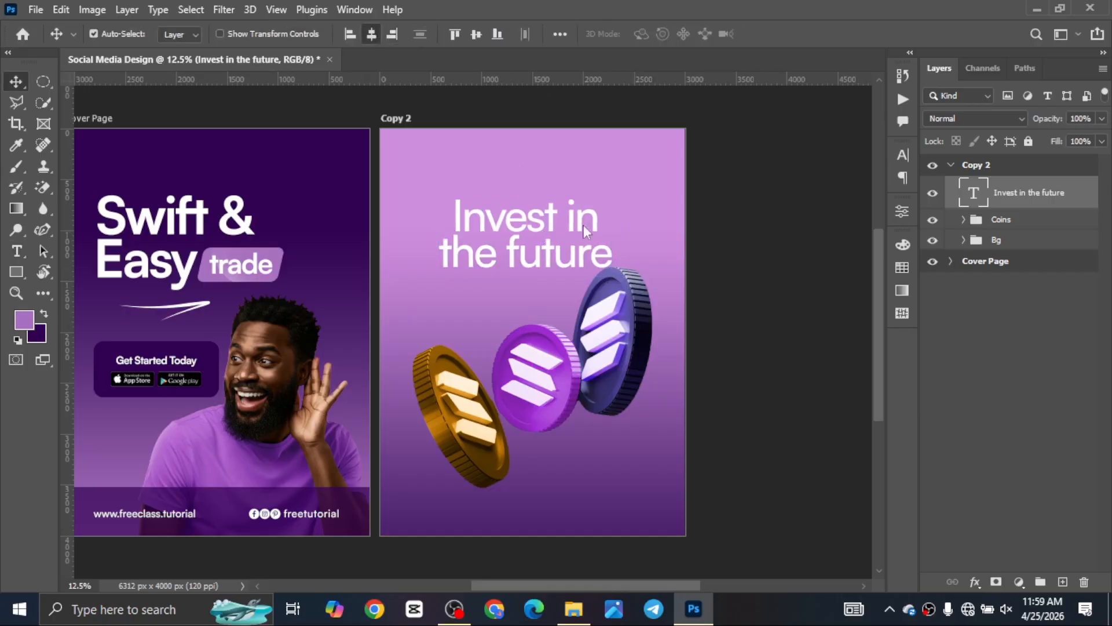
{"action": "left_click_drag", "start_coordinate": [583, 225], "coordinate": [590, 225]}
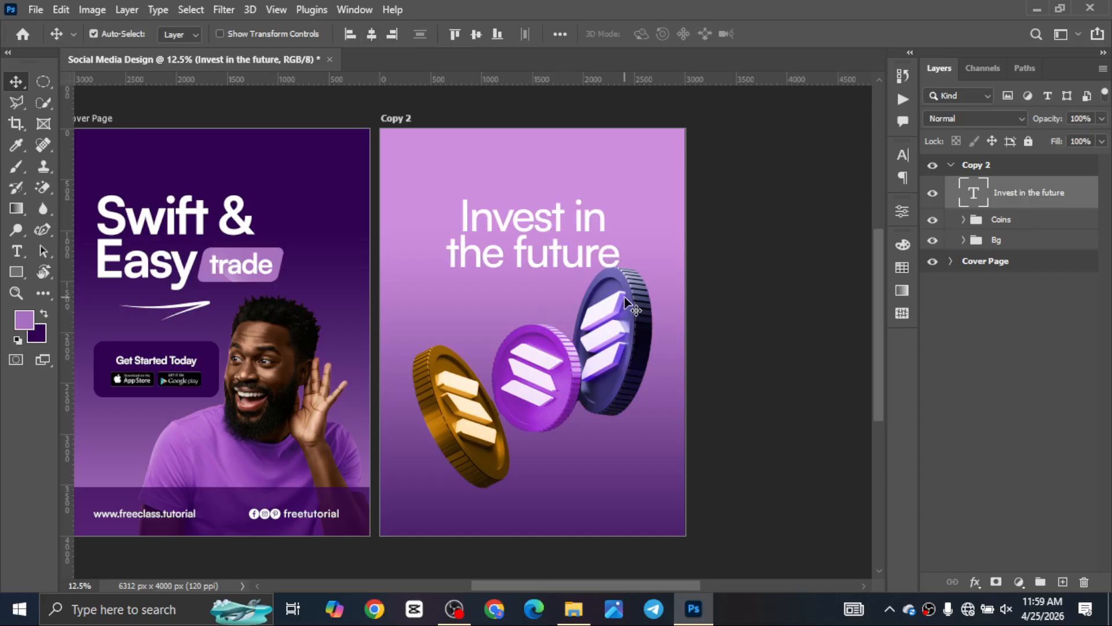
Rotate the Coins group by about 3.09° and move it down to Y 2737.16 px, clear of the headline.
{"action": "left_click", "coordinate": [1066, 221]}
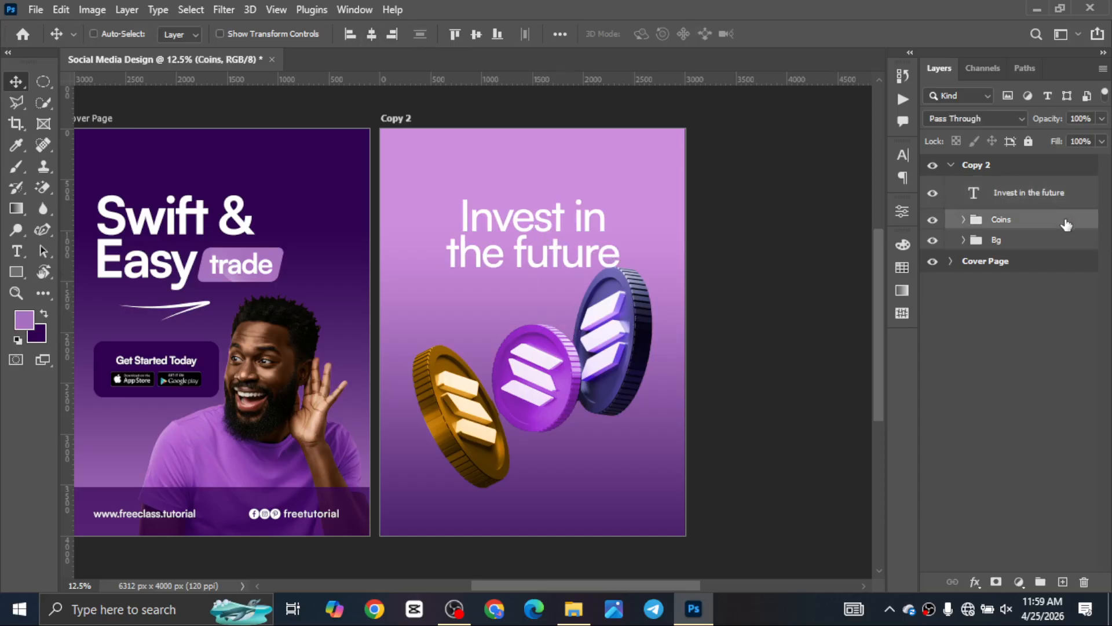
{"action": "key", "text": "ctrl+t"}
{"action": "left_click_drag", "start_coordinate": [652, 233], "coordinate": [685, 223]}
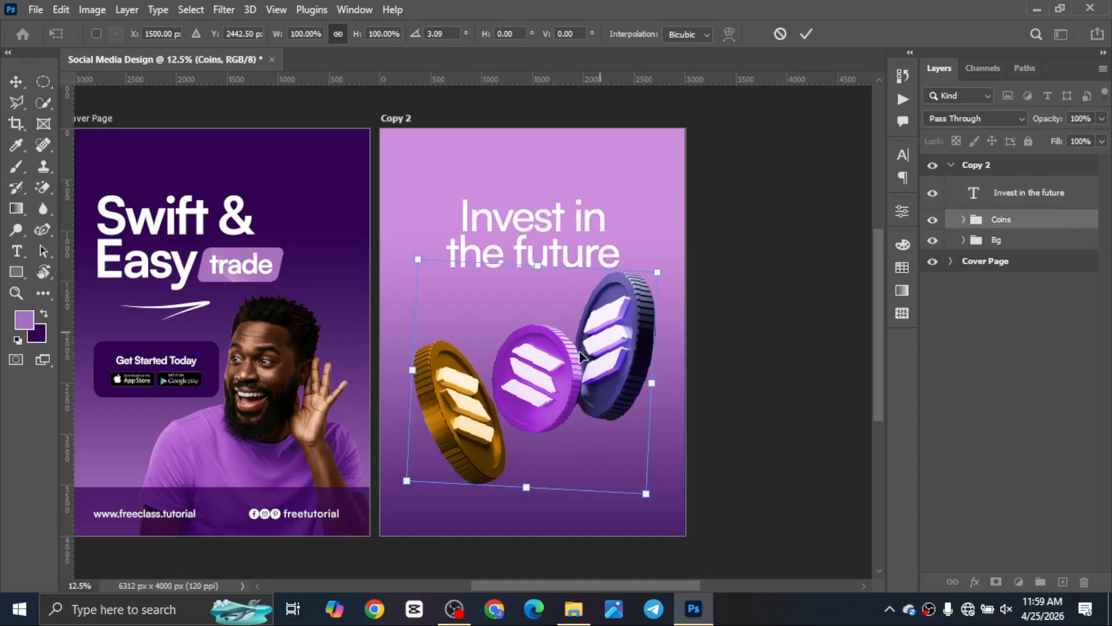
{"action": "left_click_drag", "start_coordinate": [576, 353], "coordinate": [574, 383]}
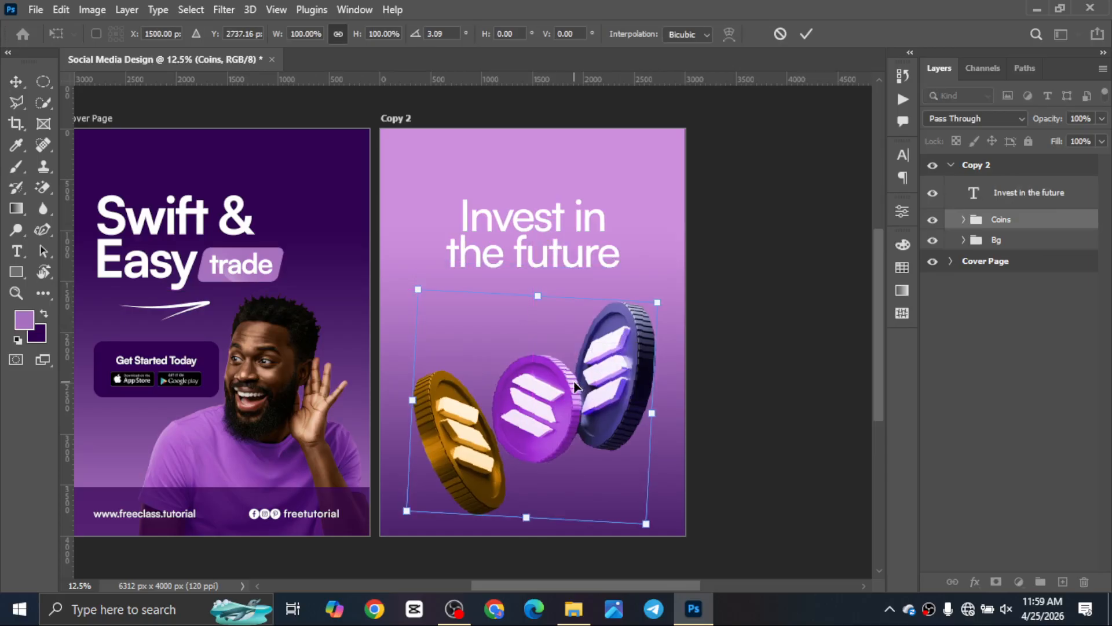
{"action": "key", "text": "Return"}
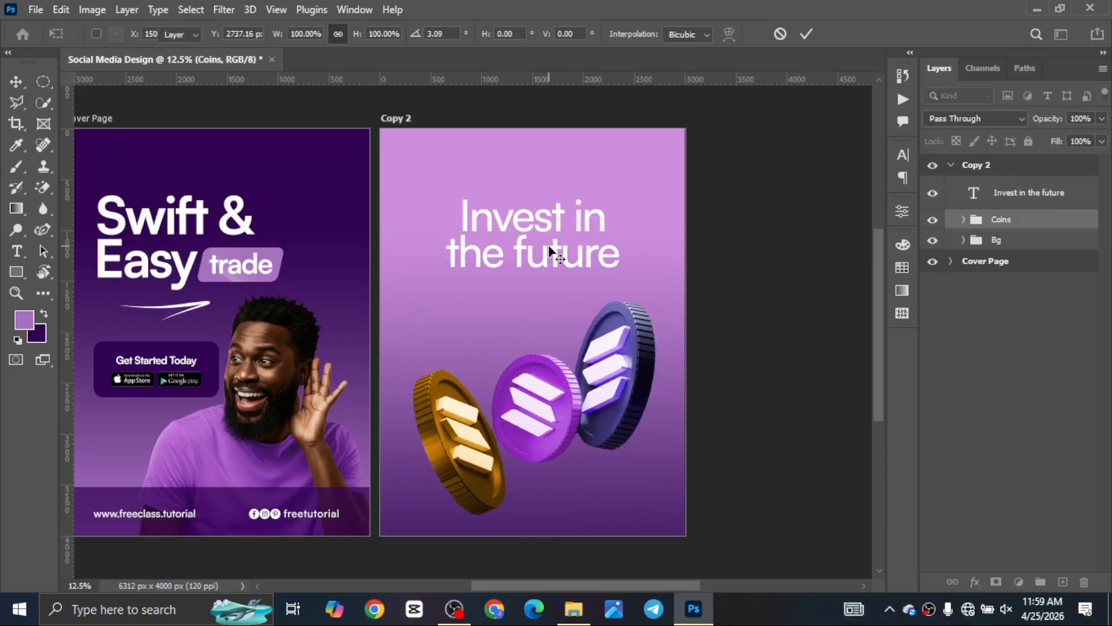
Add a Stroke layer style to the "Invest in the future" headline with its fill type set to Gradient.
{"action": "left_click", "coordinate": [489, 266]}
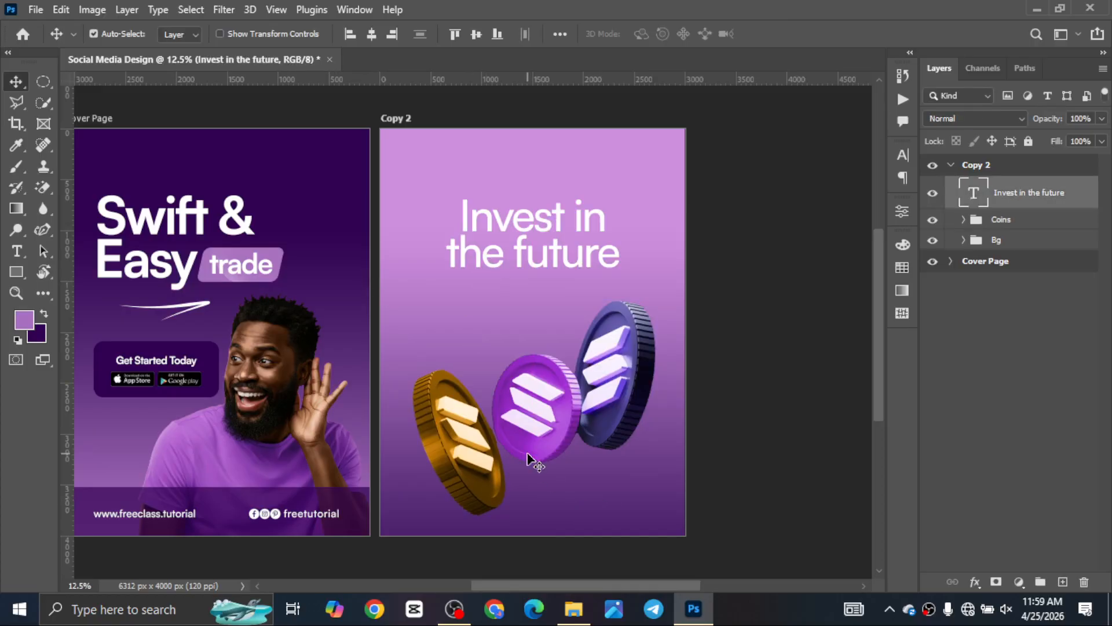
{"action": "left_click", "coordinate": [979, 587]}
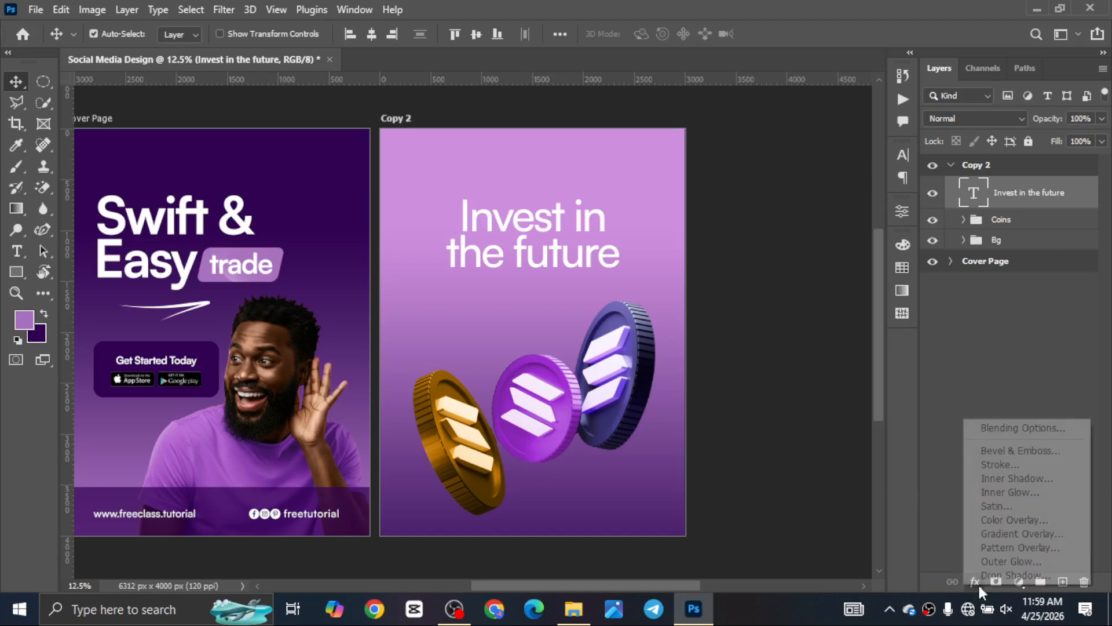
{"action": "left_click", "coordinate": [1005, 465]}
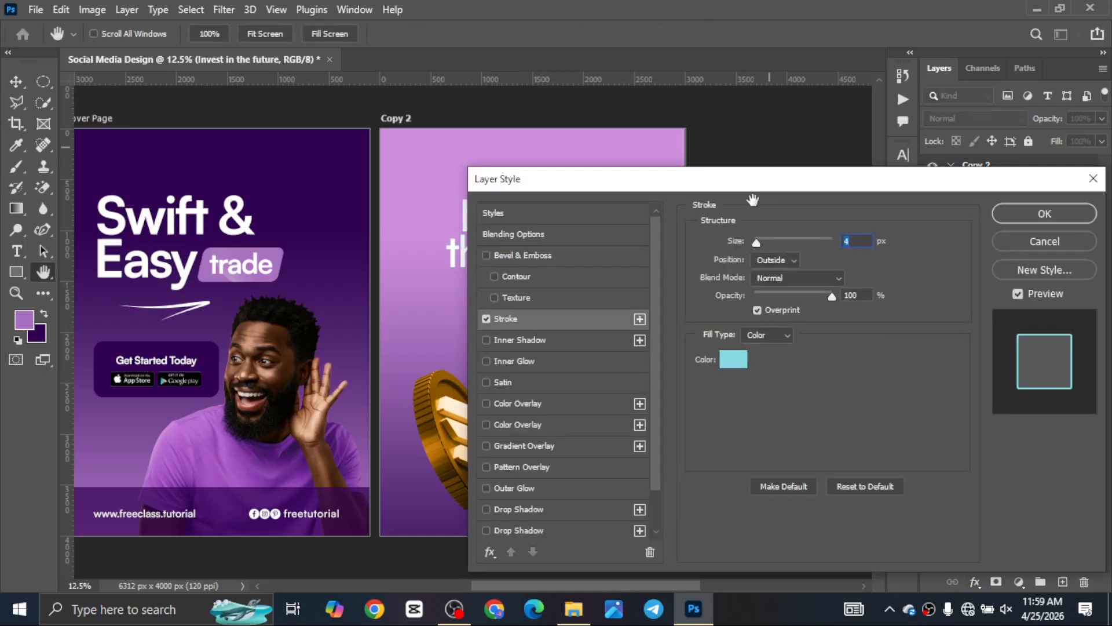
{"action": "left_click_drag", "start_coordinate": [756, 183], "coordinate": [921, 185]}
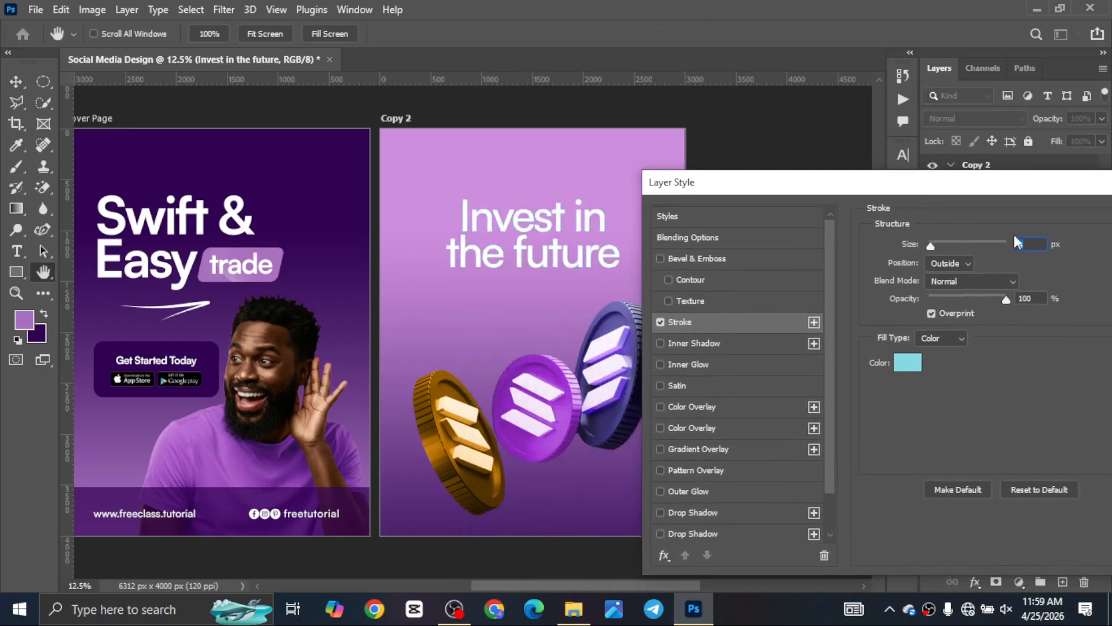
{"action": "left_click", "coordinate": [936, 338]}
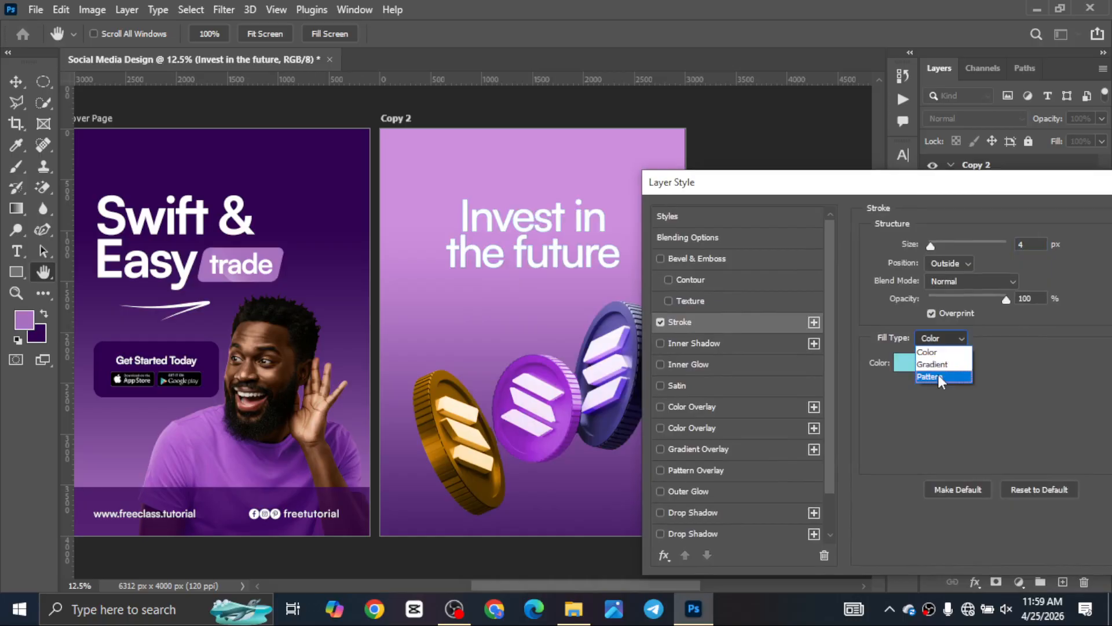
{"action": "left_click", "coordinate": [943, 365]}
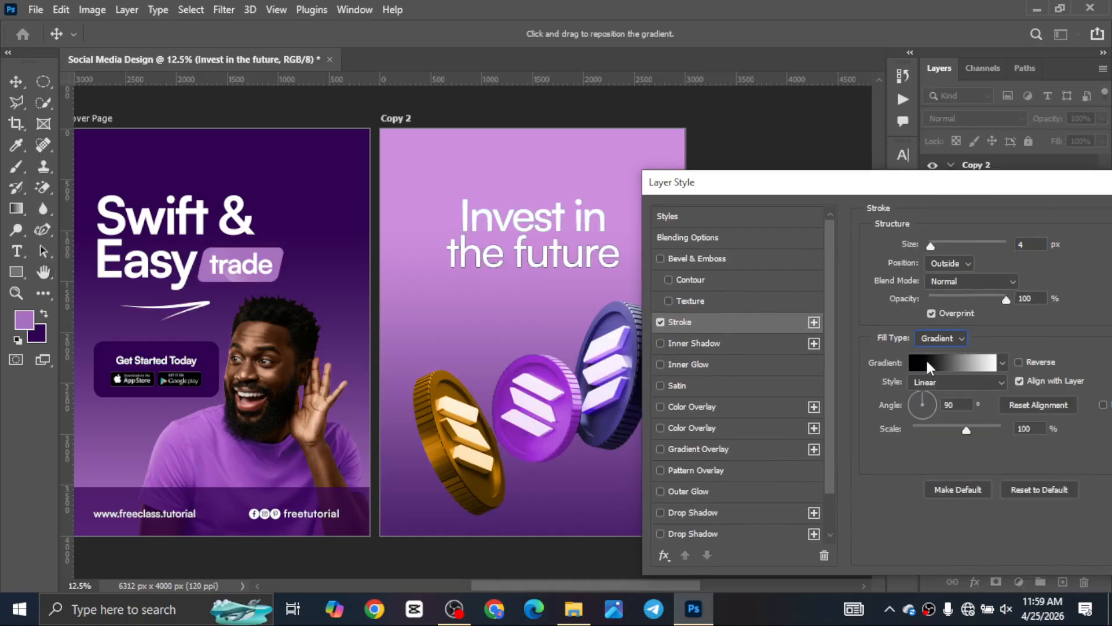
Apply the saved near-white preset gradient below the blue grad folder to the headline's stroke, checking its first stop colour.
{"action": "left_click", "coordinate": [926, 358]}
{"action": "scroll", "coordinate": [704, 284], "scroll_direction": "down", "scroll_amount": 10}
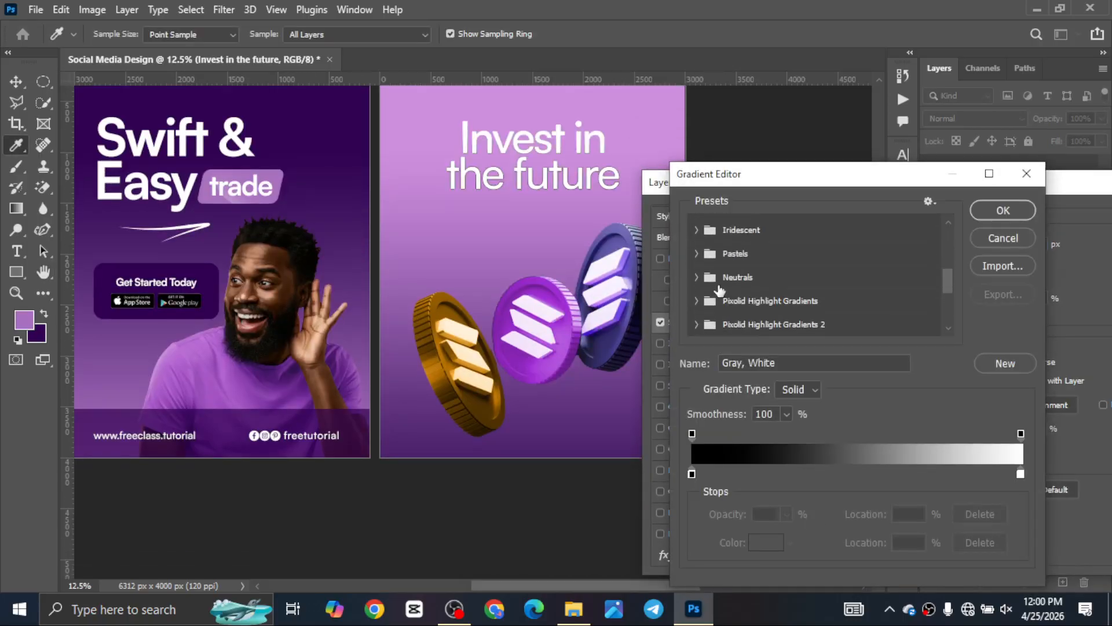
{"action": "left_click", "coordinate": [701, 324]}
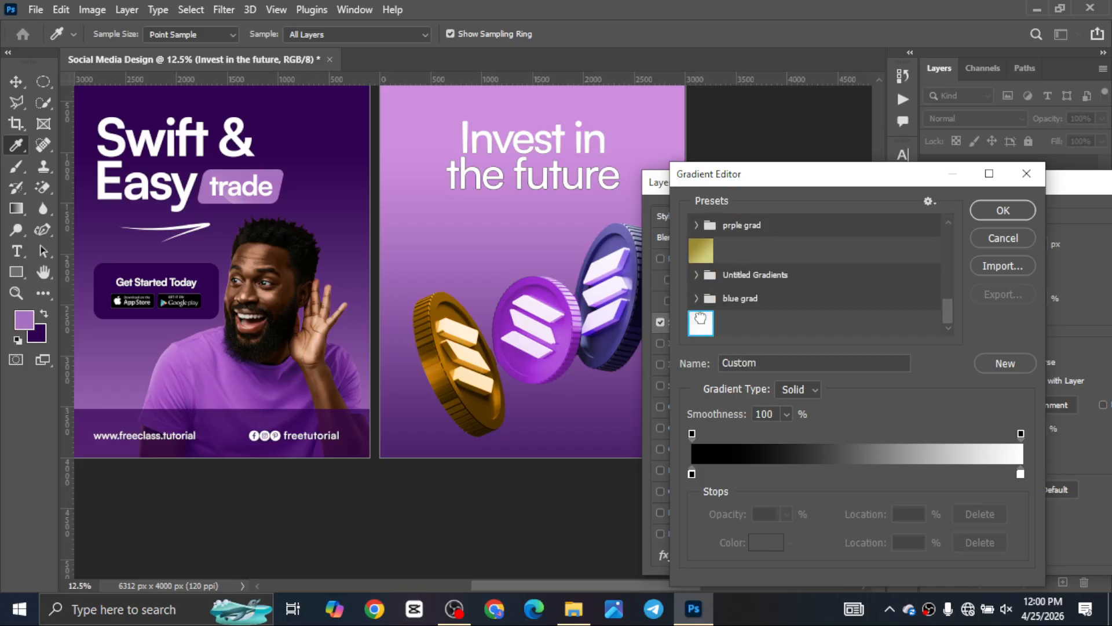
{"action": "double_click", "coordinate": [691, 474]}
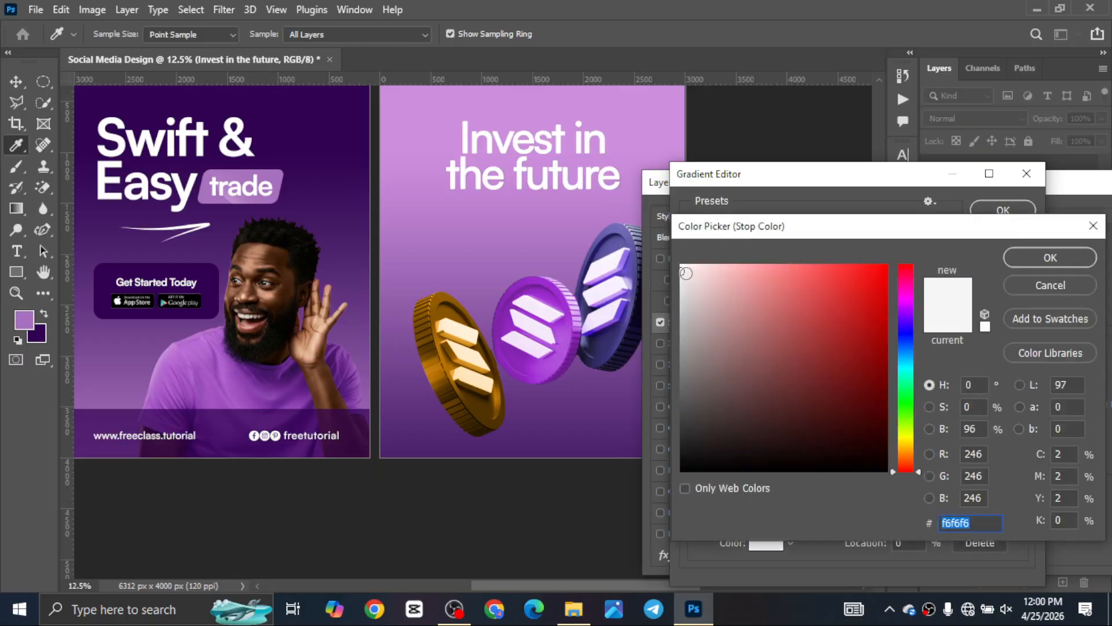
{"action": "left_click", "coordinate": [1013, 258]}
{"action": "left_click", "coordinate": [1005, 217]}
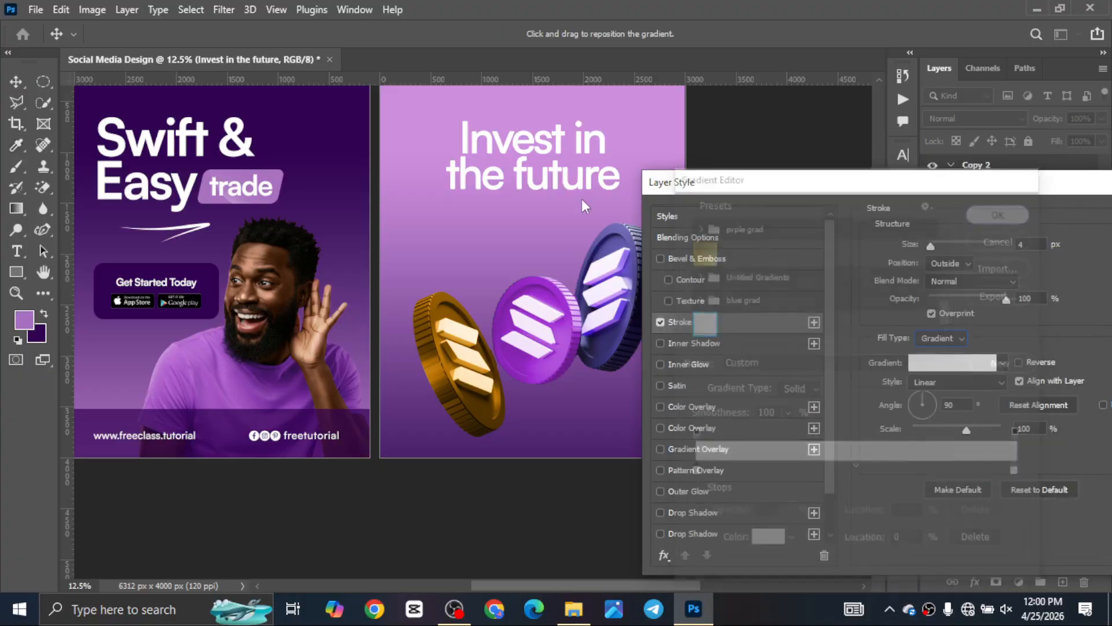
Add a Gradient Overlay to the headline and set the gradient's dark purple stop to white (ffffff).
{"action": "left_click", "coordinate": [719, 449]}
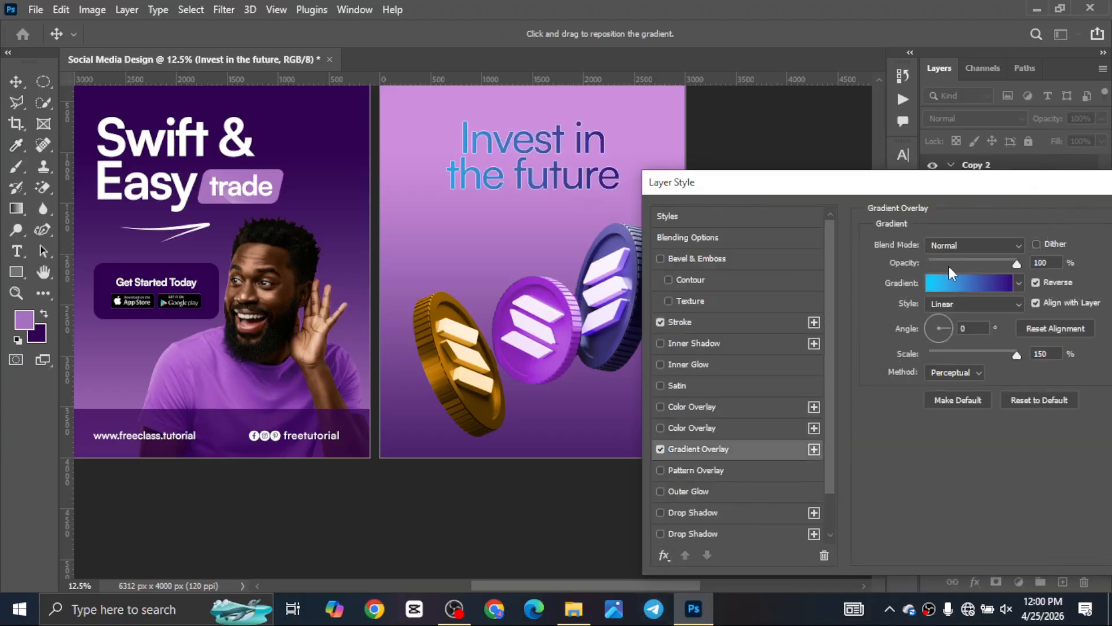
{"action": "left_click", "coordinate": [950, 283]}
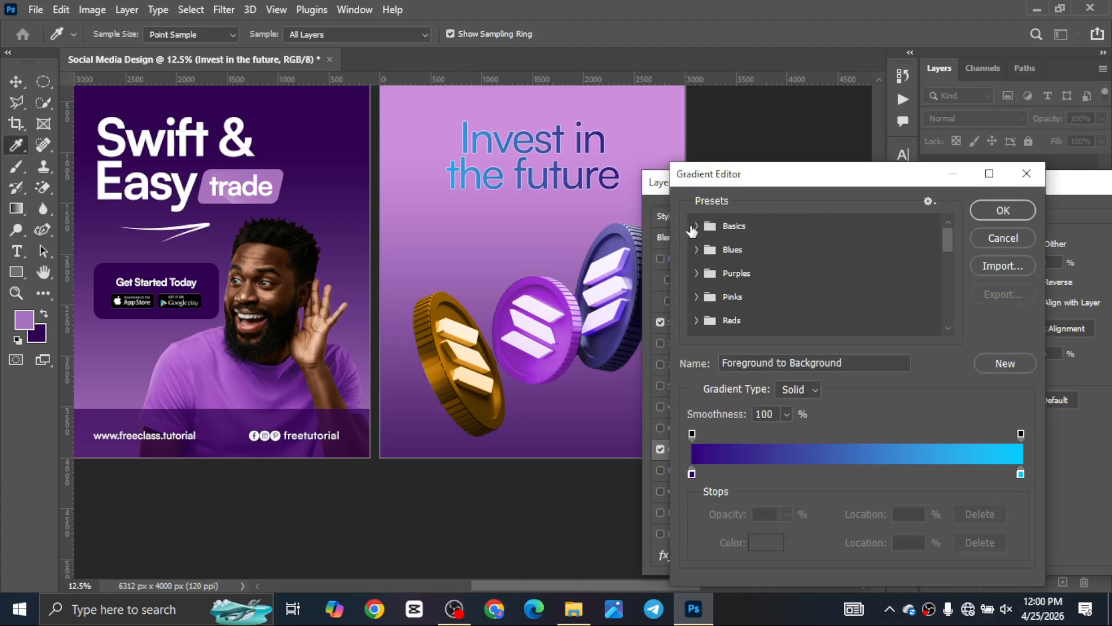
{"action": "double_click", "coordinate": [692, 475]}
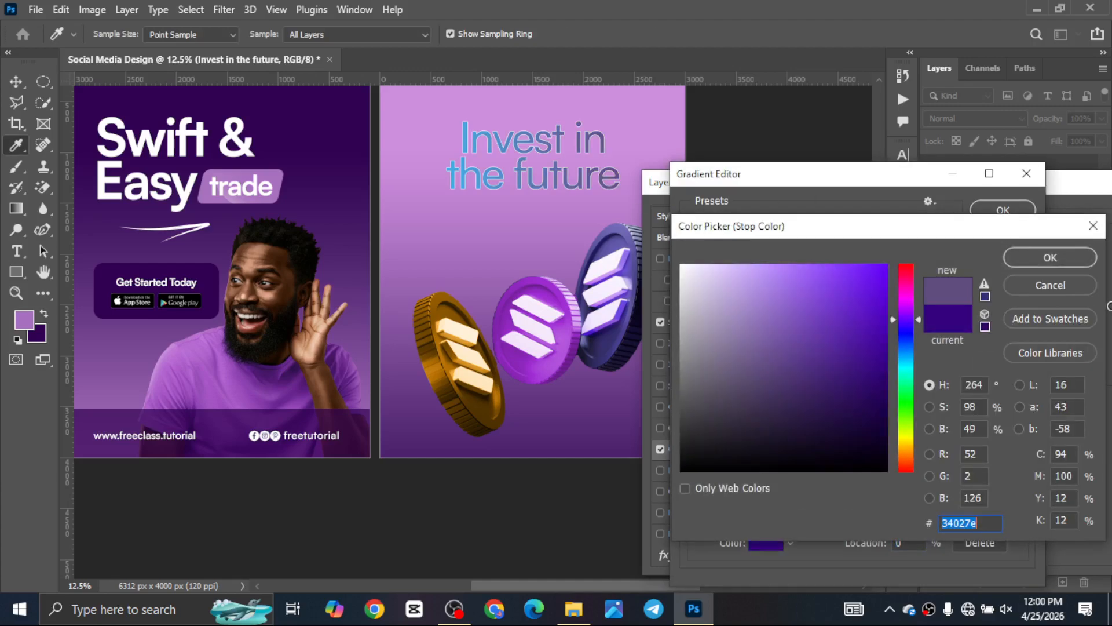
{"action": "type", "text": "ffffff"}
{"action": "key", "text": "Return"}
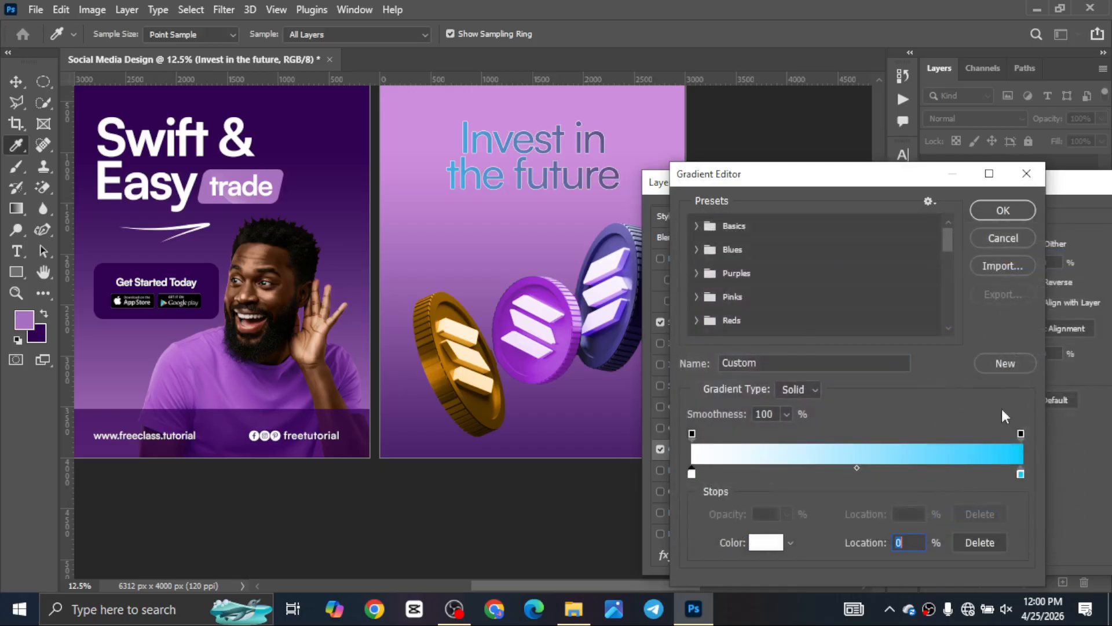
Recolour the overlay gradient's cyan stop to the foreground purple a870be and place that stop at 100%.
{"action": "left_click_drag", "start_coordinate": [1021, 475], "coordinate": [1016, 474]}
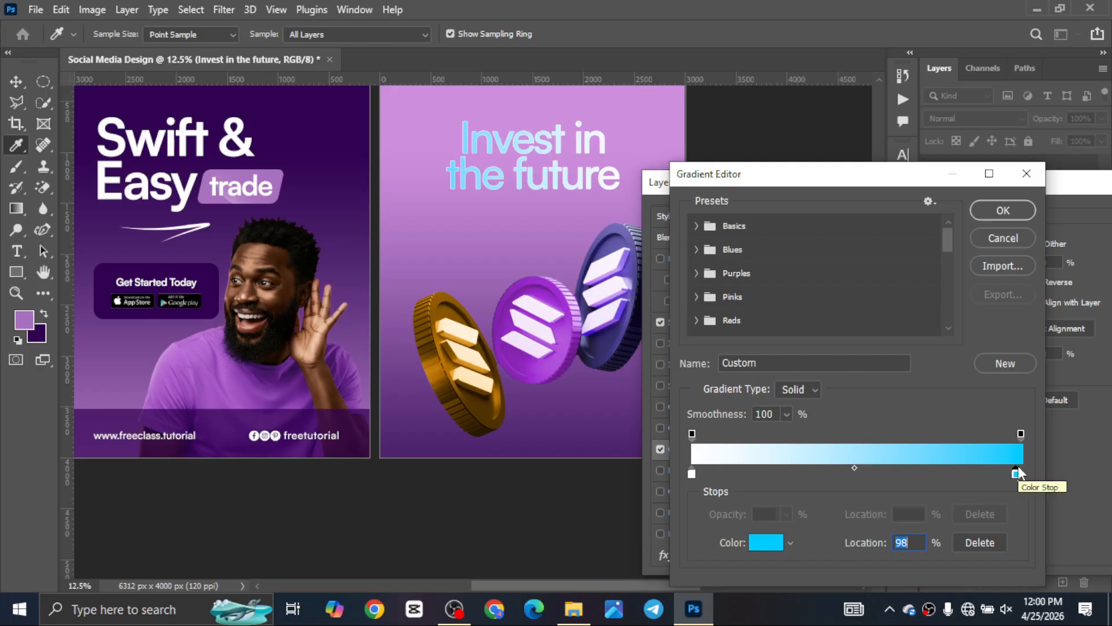
{"action": "left_click", "coordinate": [773, 543]}
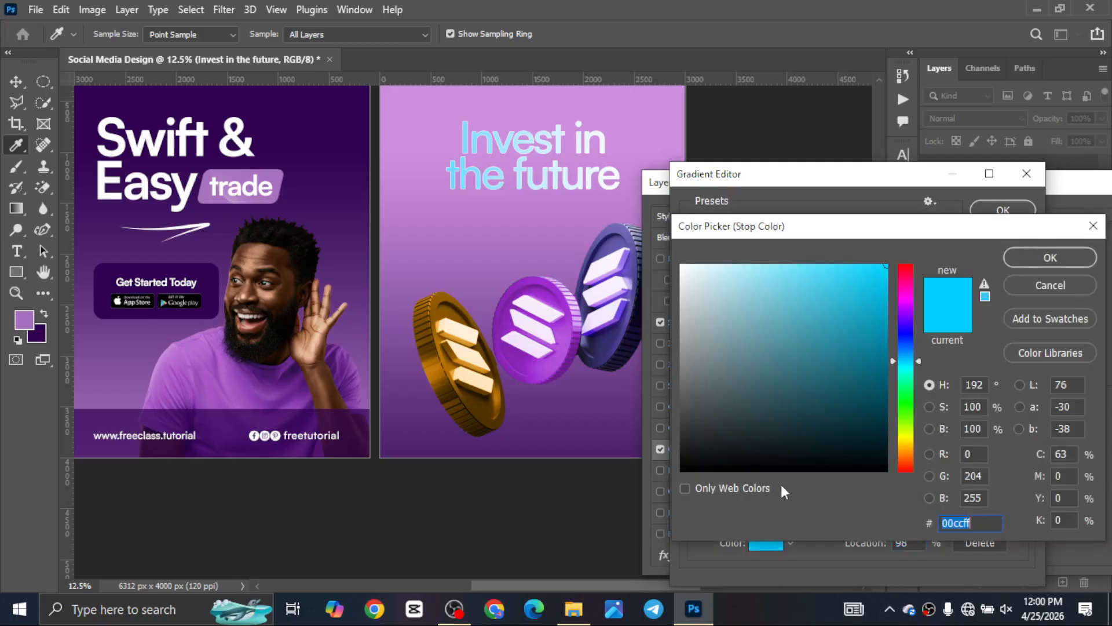
{"action": "left_click", "coordinate": [29, 314]}
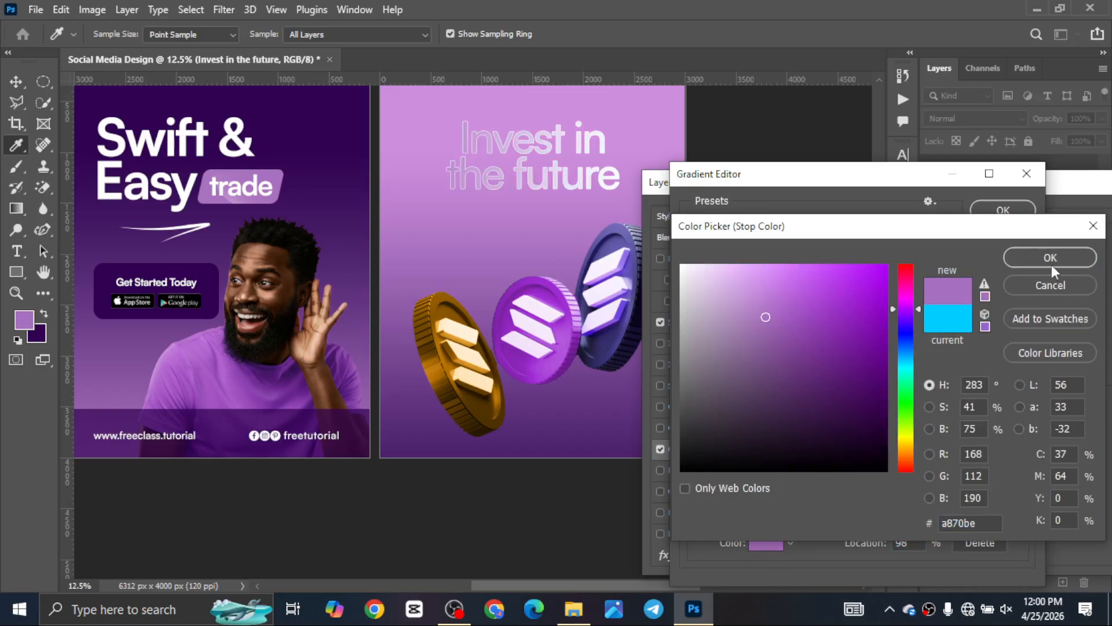
{"action": "left_click", "coordinate": [1051, 264]}
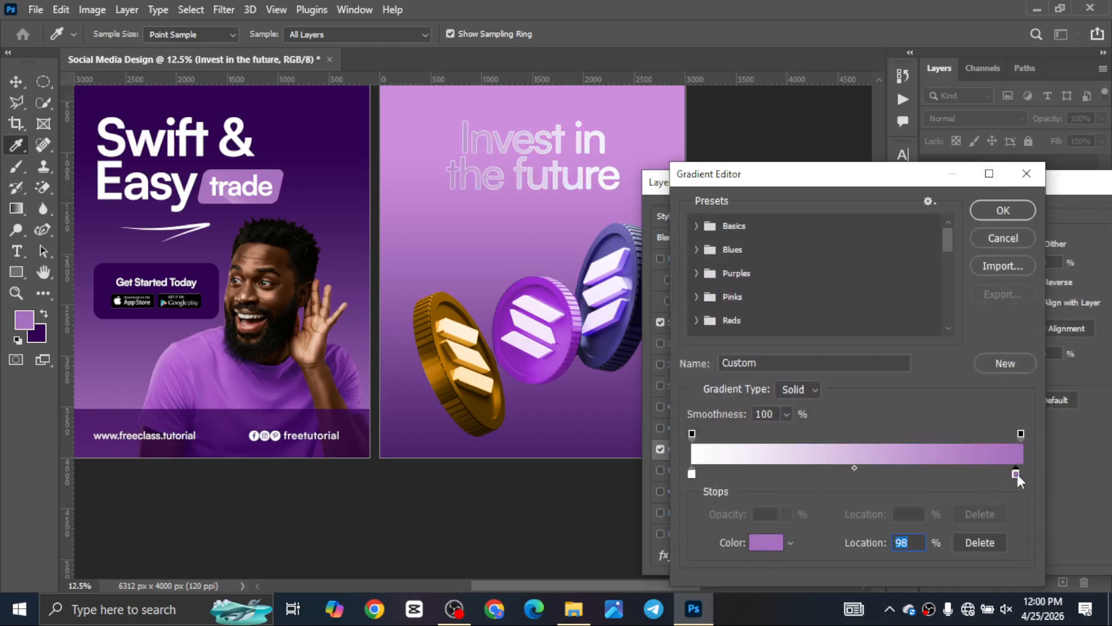
{"action": "left_click_drag", "start_coordinate": [1017, 473], "coordinate": [1038, 473]}
{"action": "left_click", "coordinate": [1006, 216]}
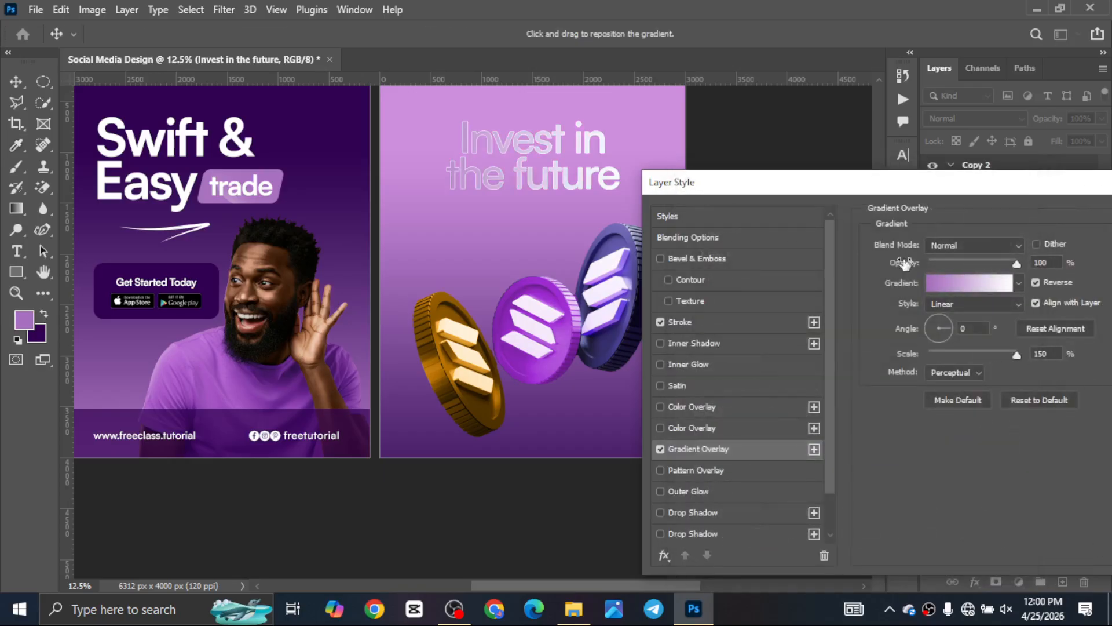
Set the gradient overlay's angle to 128° with Reverse enabled, and nudge the gradient slightly across the headline.
{"action": "left_click", "coordinate": [1035, 281]}
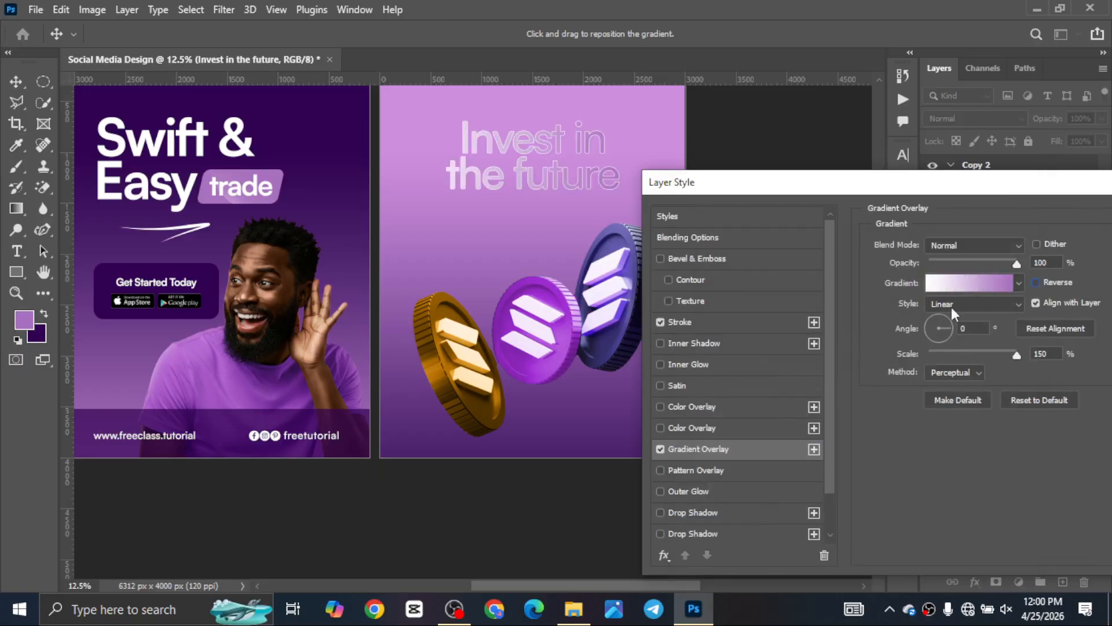
{"action": "left_click_drag", "start_coordinate": [937, 319], "coordinate": [932, 317]}
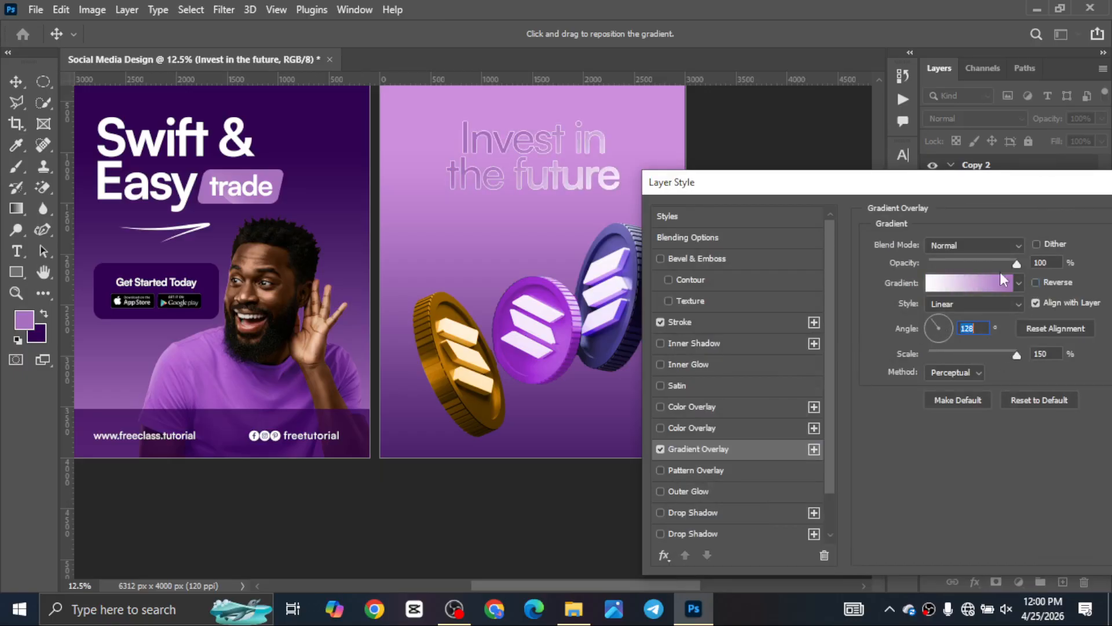
{"action": "left_click", "coordinate": [1035, 282]}
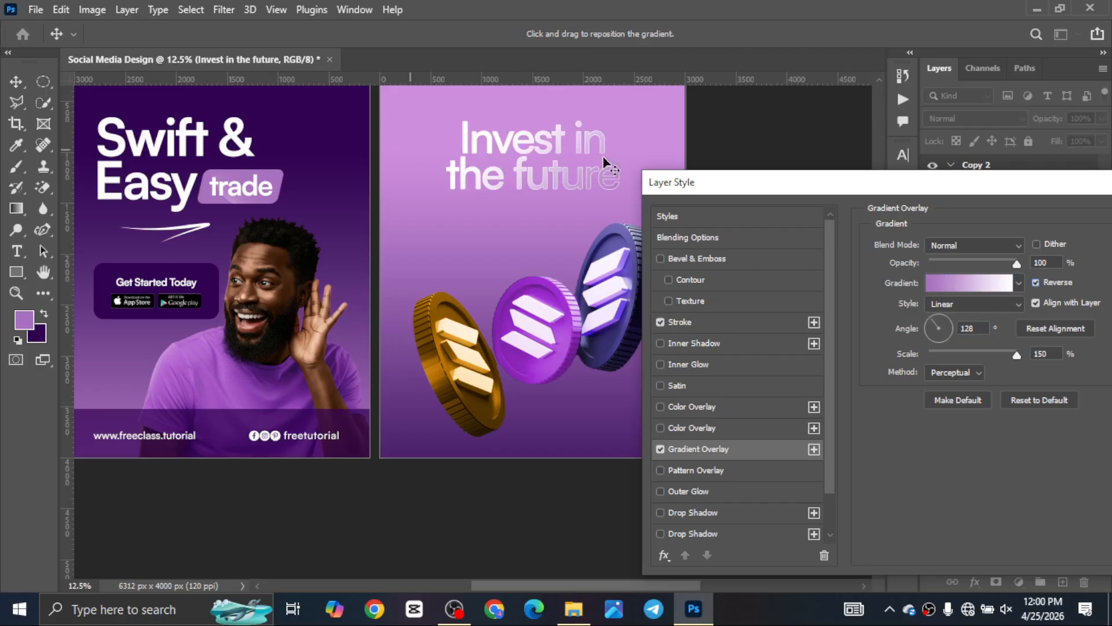
{"action": "left_click_drag", "start_coordinate": [565, 158], "coordinate": [570, 163]}
Try several purples for the overlay gradient's purple end stop and set it to the lighter pink-purple eb9aff.
{"action": "left_click", "coordinate": [933, 284]}
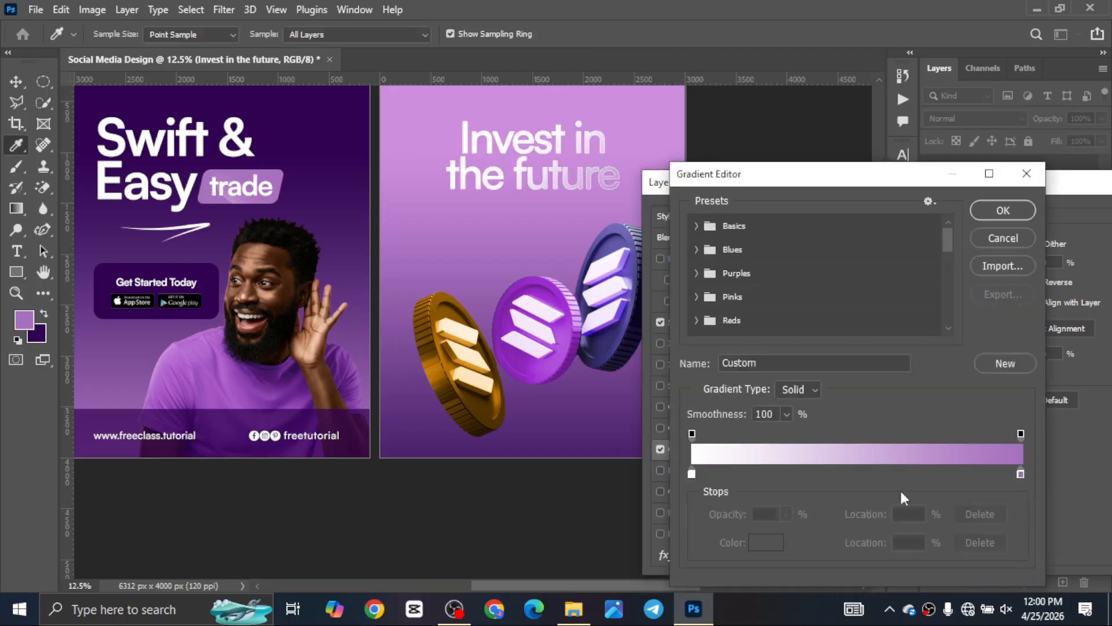
{"action": "left_click", "coordinate": [1020, 473]}
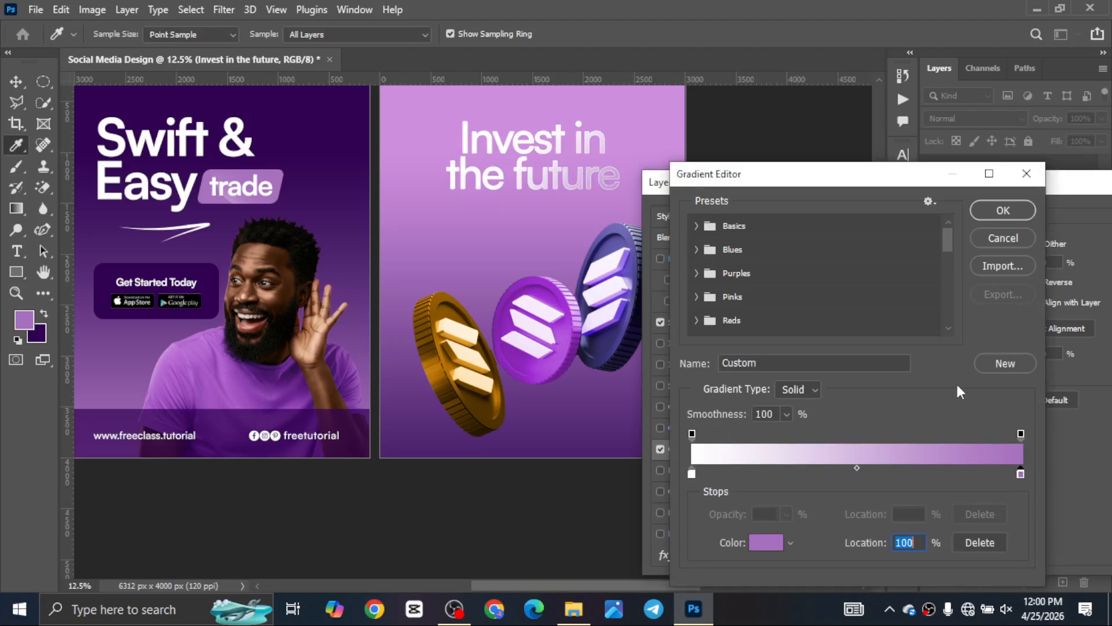
{"action": "left_click", "coordinate": [643, 103]}
{"action": "left_click_drag", "start_coordinate": [764, 300], "coordinate": [770, 226]}
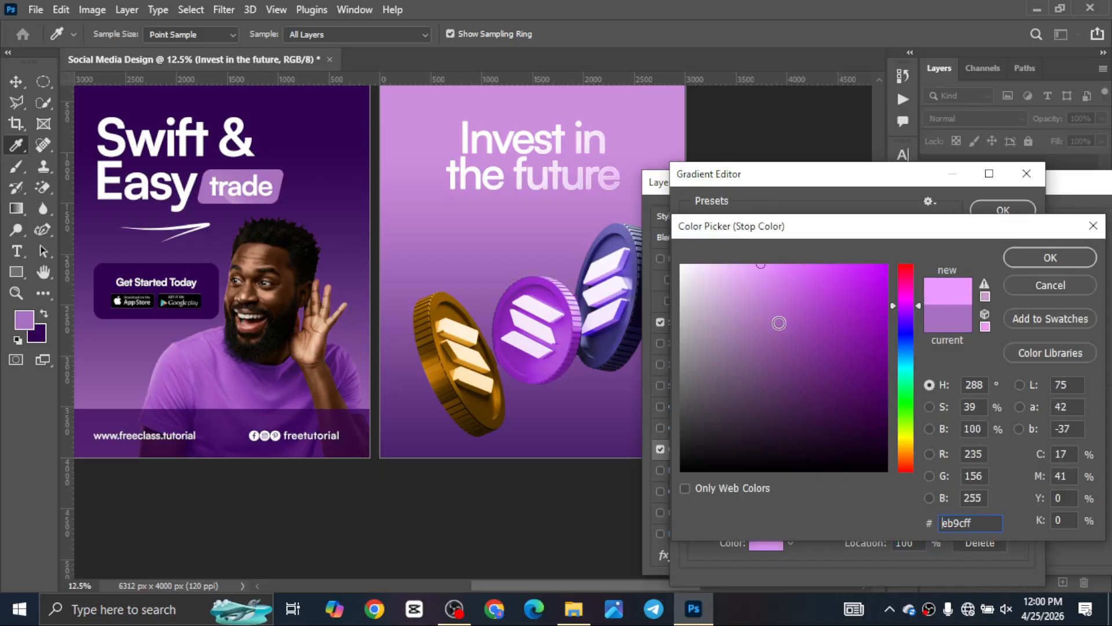
{"action": "left_click_drag", "start_coordinate": [779, 322], "coordinate": [818, 204]}
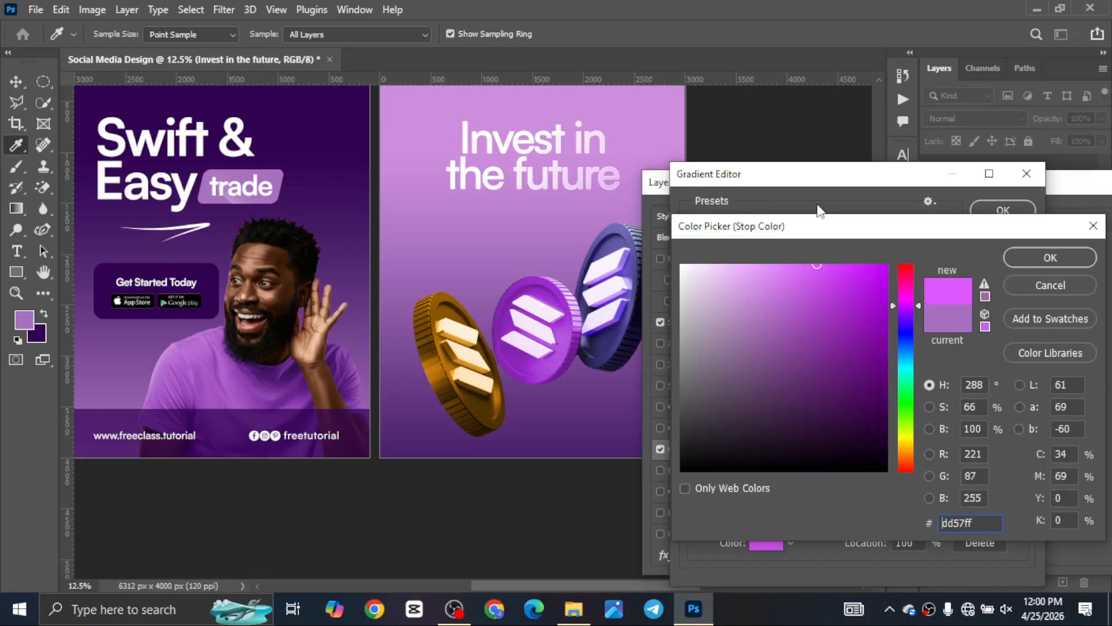
{"action": "left_click", "coordinate": [511, 301]}
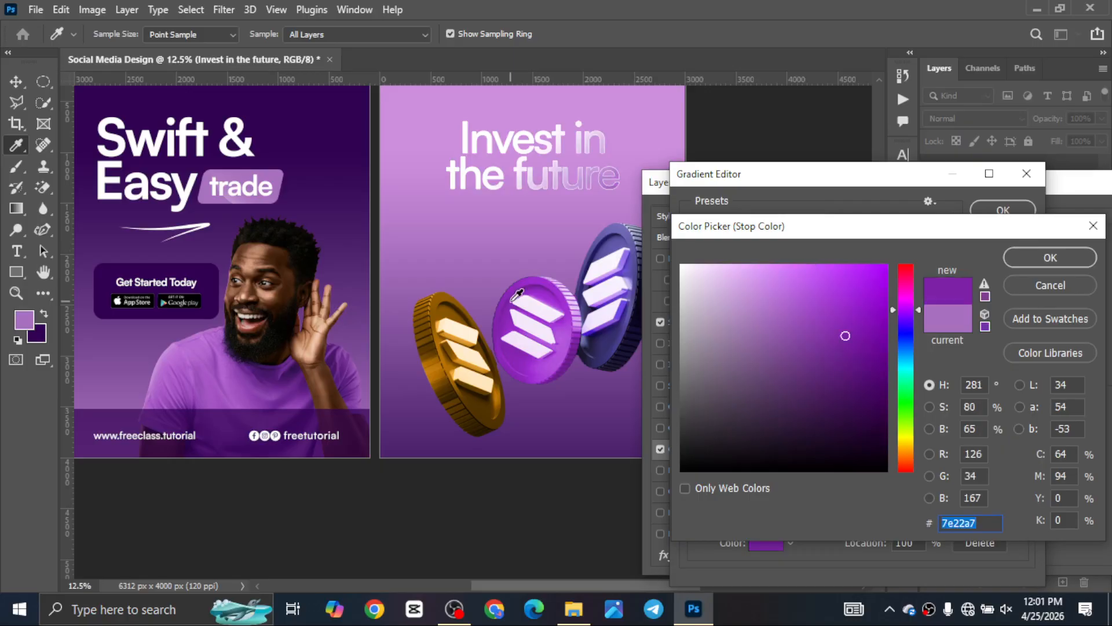
{"action": "left_click", "coordinate": [455, 119]}
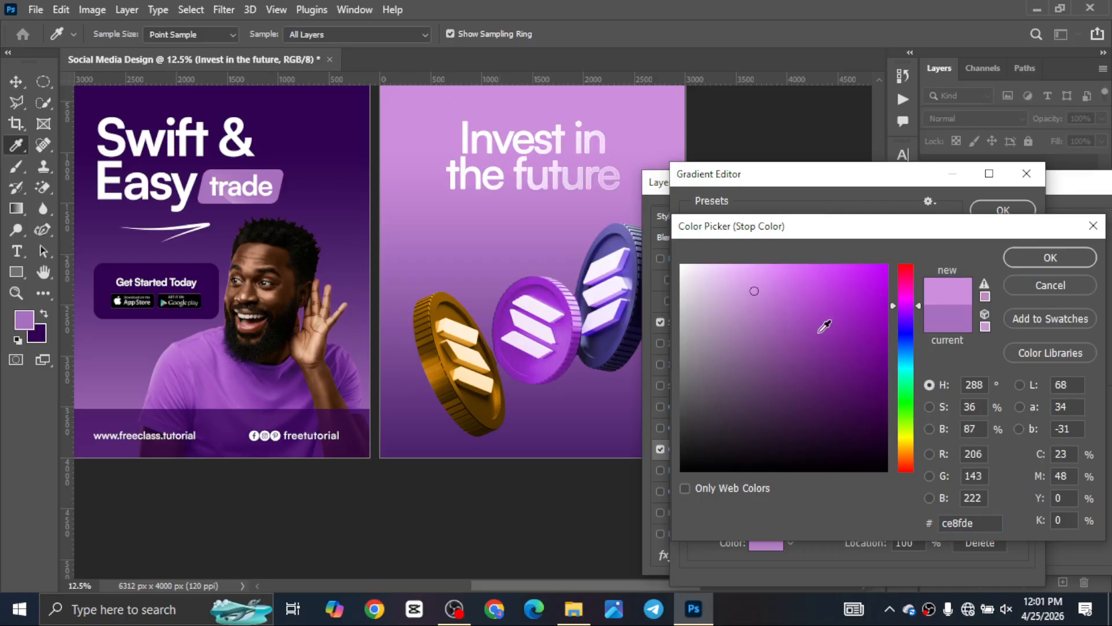
{"action": "left_click_drag", "start_coordinate": [767, 279], "coordinate": [763, 249]}
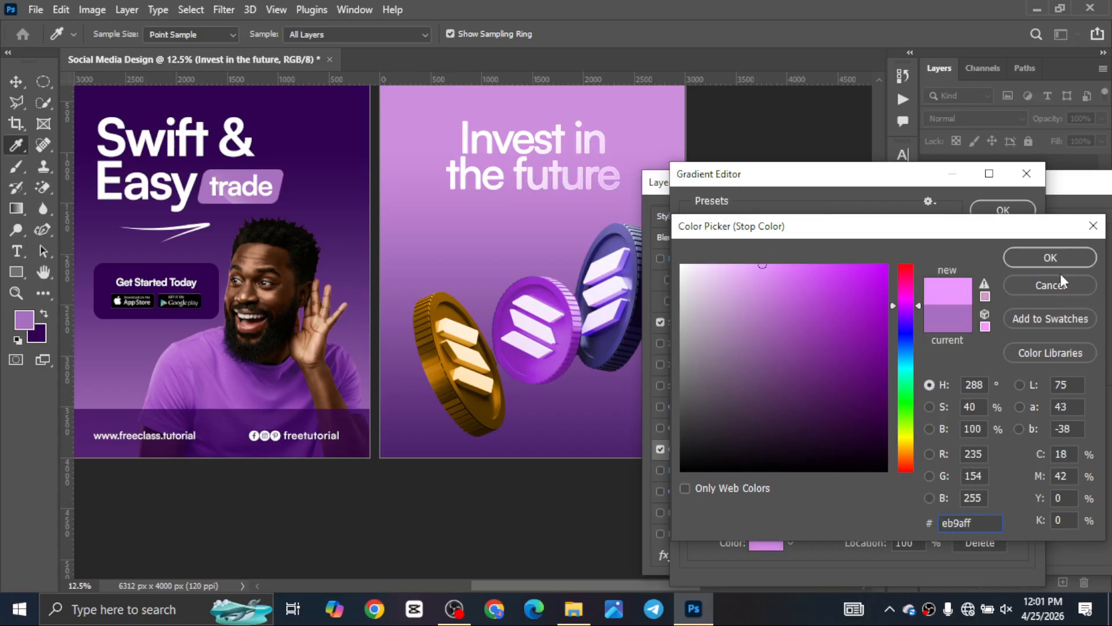
{"action": "left_click", "coordinate": [1045, 251]}
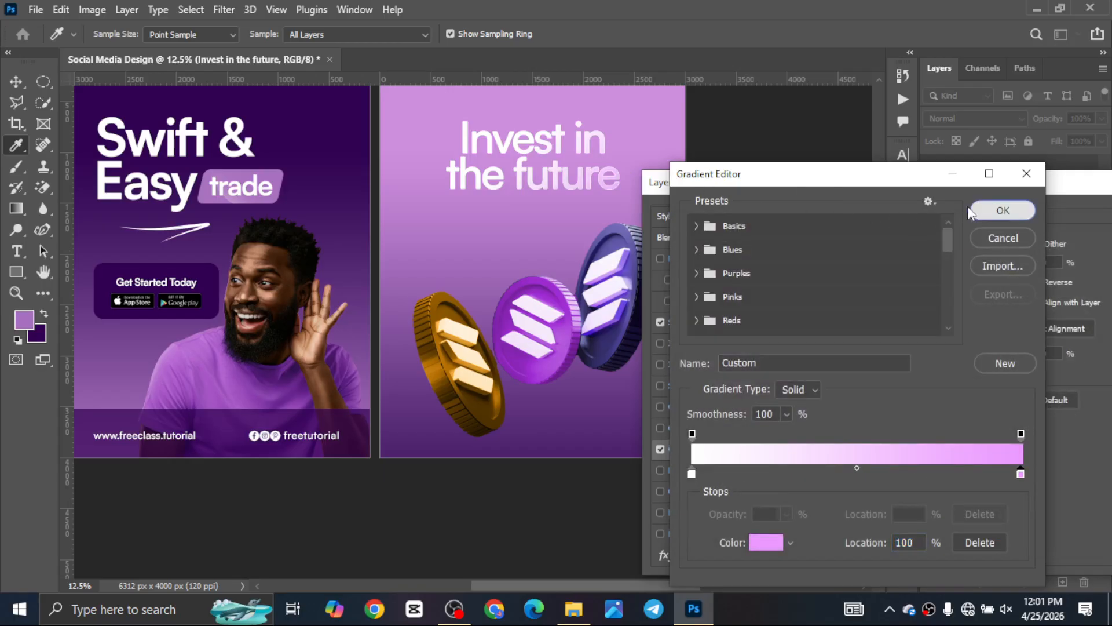
{"action": "left_click", "coordinate": [1003, 210]}
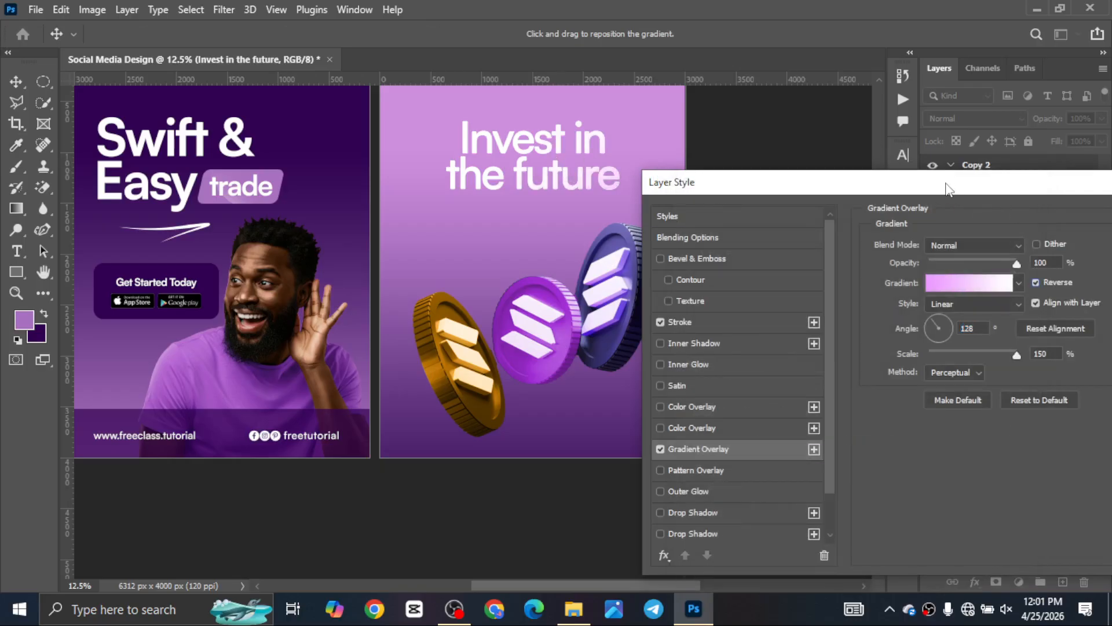
Apply the stroke and gradient overlay settings to the "Invest in the future" headline.
{"action": "left_click_drag", "start_coordinate": [948, 188], "coordinate": [841, 191]}
{"action": "left_click", "coordinate": [1086, 219]}
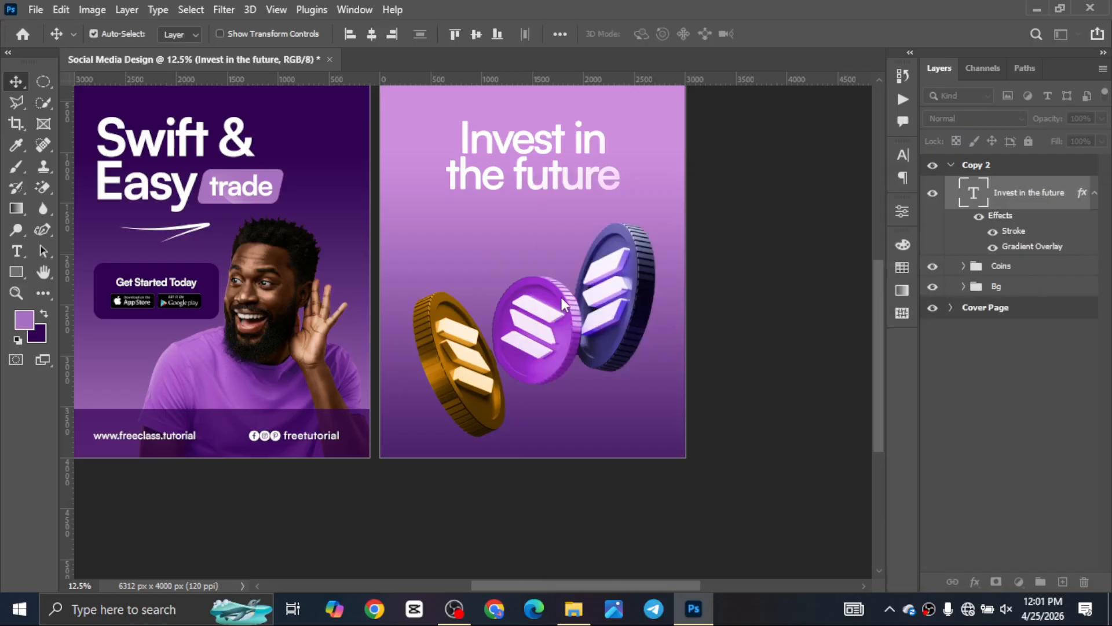
{"action": "scroll", "coordinate": [562, 297], "scroll_direction": "up", "scroll_amount": 2}
{"action": "scroll", "coordinate": [505, 410], "scroll_direction": "down", "scroll_amount": 1}
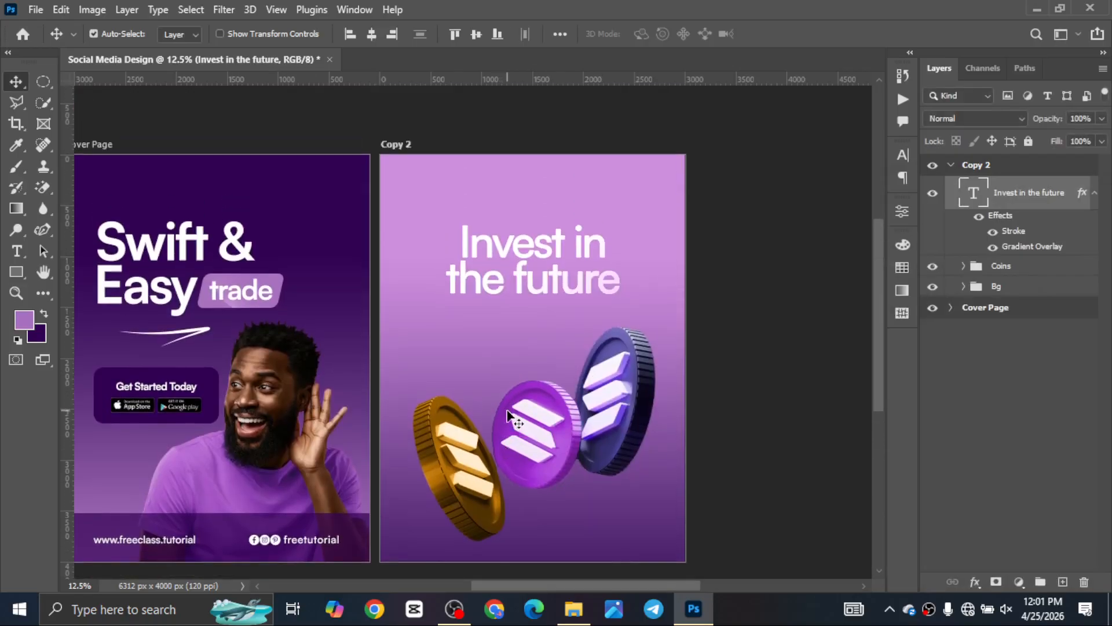
{"action": "scroll", "coordinate": [492, 380], "scroll_direction": "down", "scroll_amount": 3}
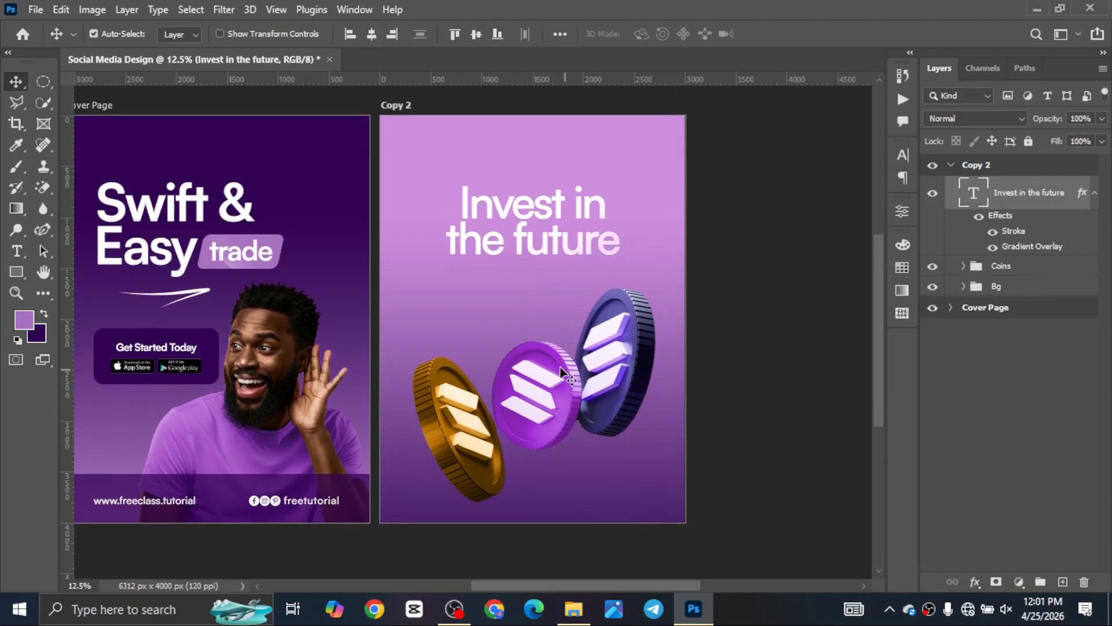
{"action": "scroll", "coordinate": [565, 374], "scroll_direction": "down", "scroll_amount": 1}
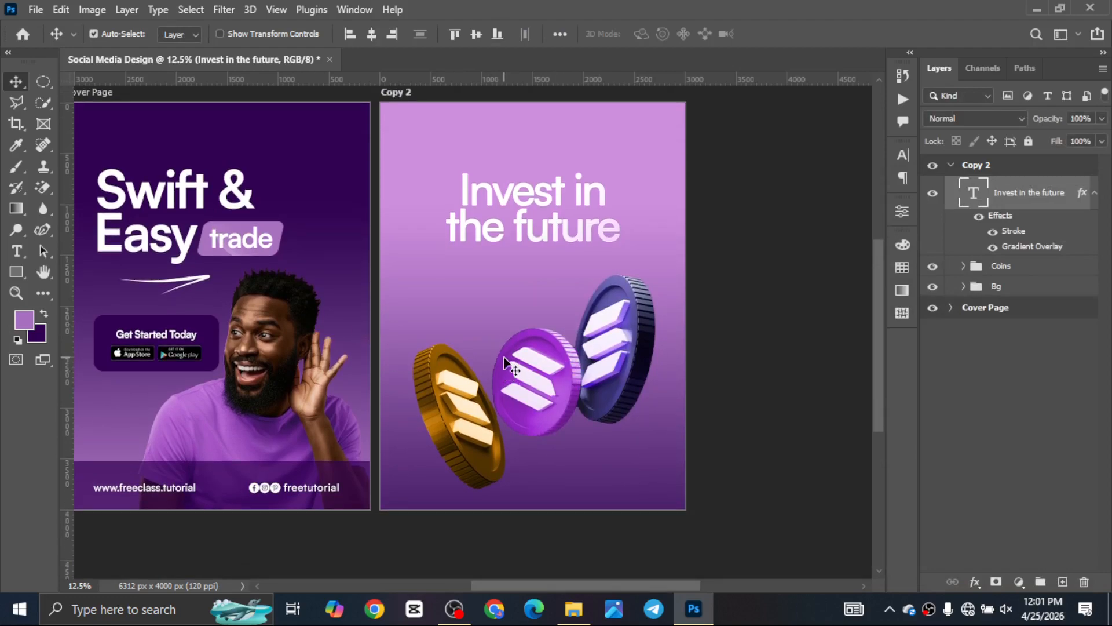
Start a new centered text layer below the headline, set its size to 116 pt, and move it fully onto the Copy 2 page.
{"action": "key", "text": "t"}
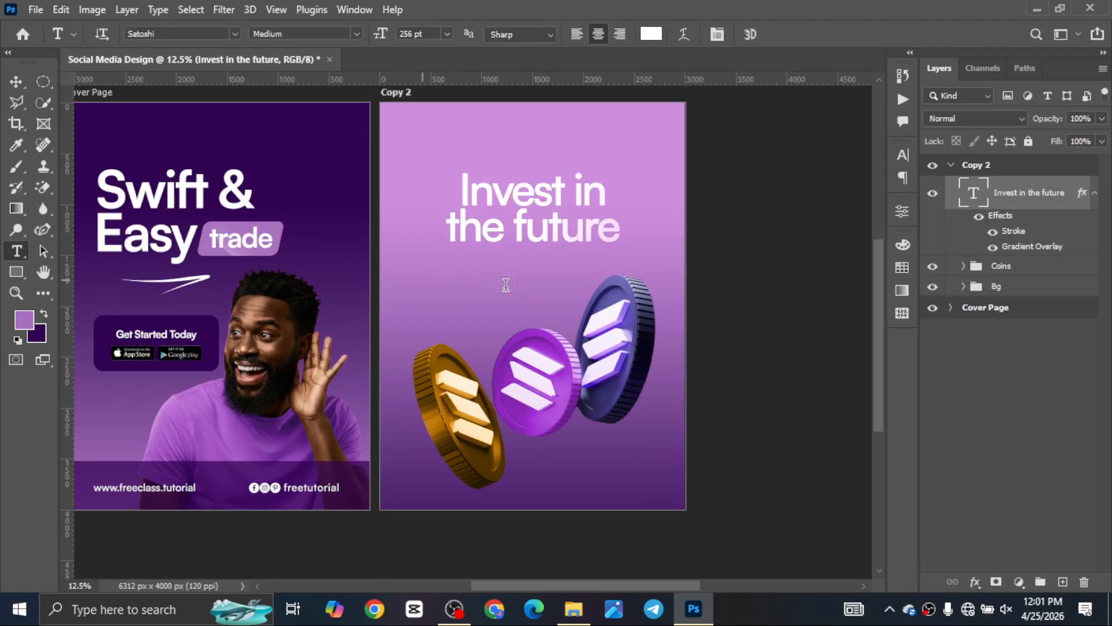
{"action": "left_click", "coordinate": [505, 284]}
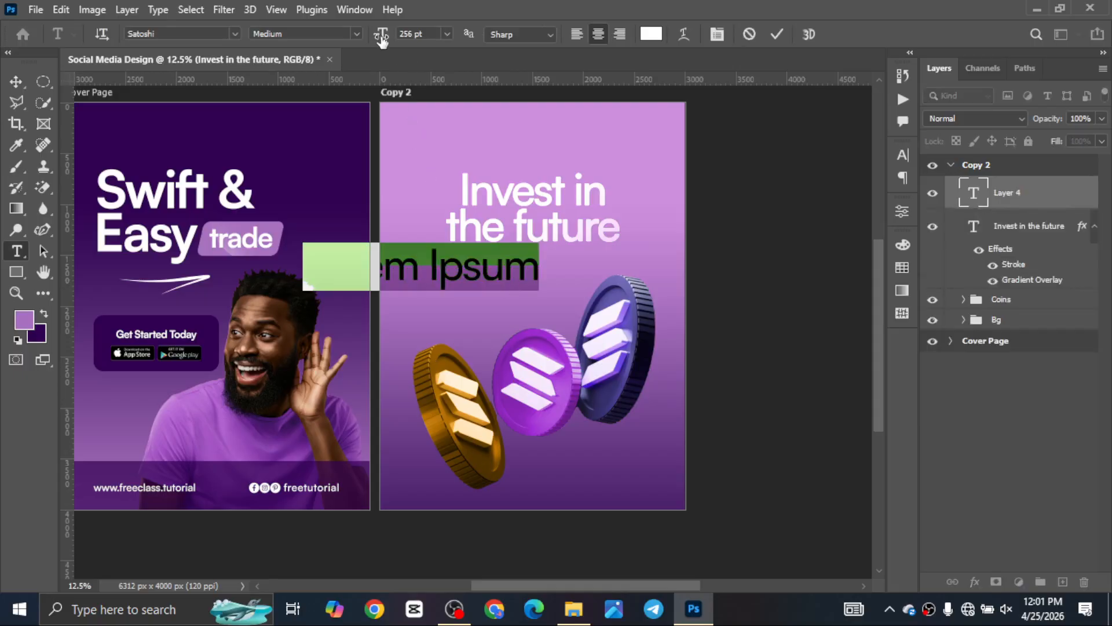
{"action": "left_click_drag", "start_coordinate": [381, 39], "coordinate": [267, 46]}
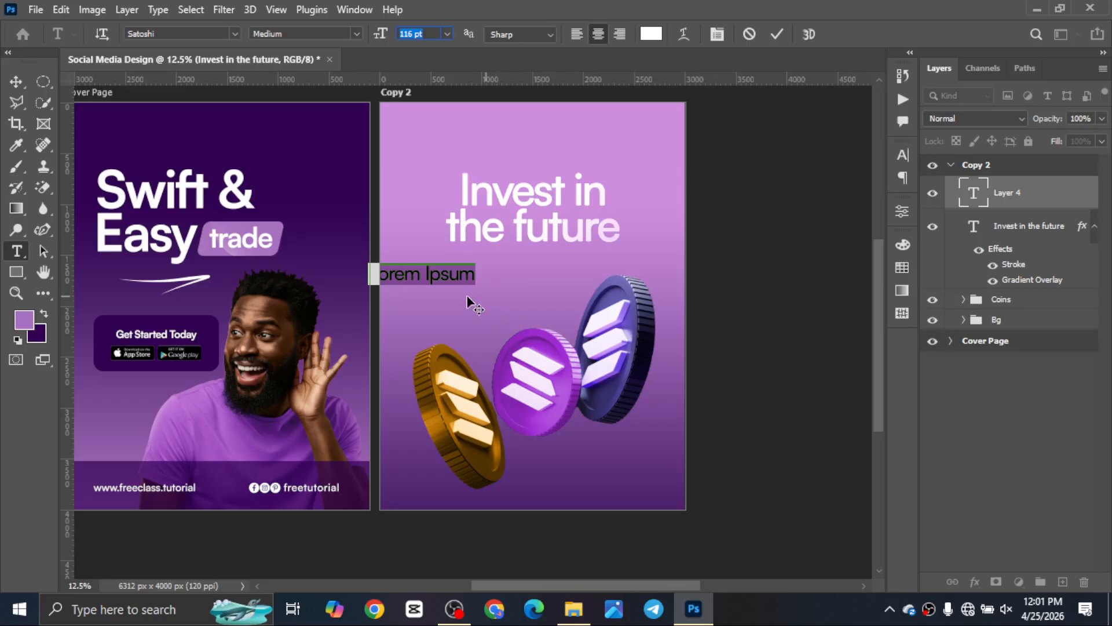
{"action": "left_click_drag", "start_coordinate": [468, 299], "coordinate": [514, 300]}
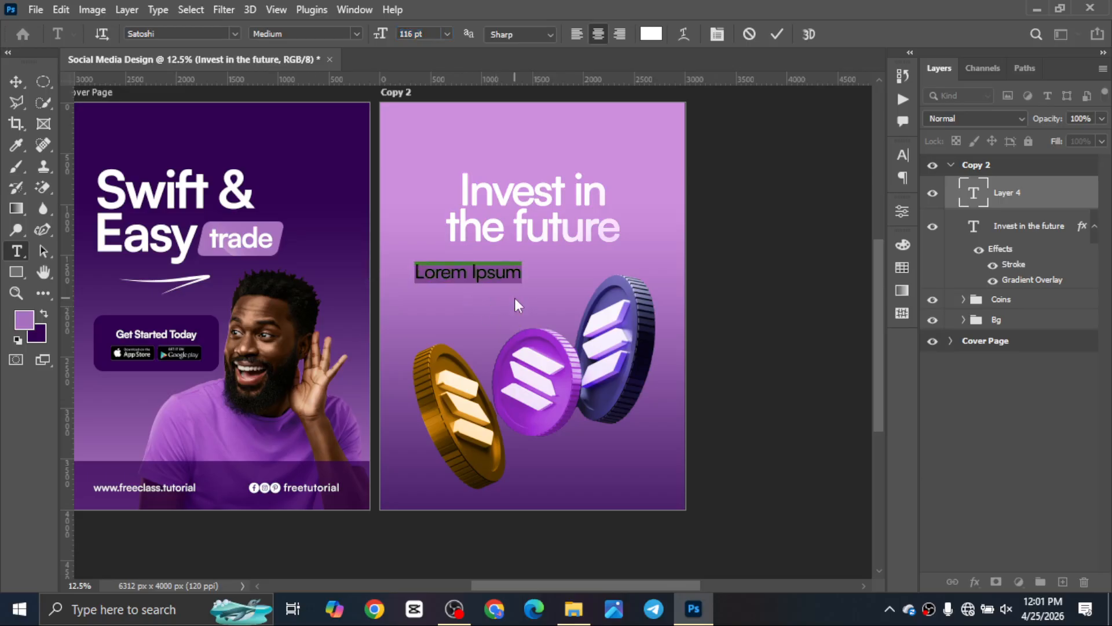
Write the supporting text's first two lines, "The future of money is" and "stored in good coins".
{"action": "type", "text": "The futu"}
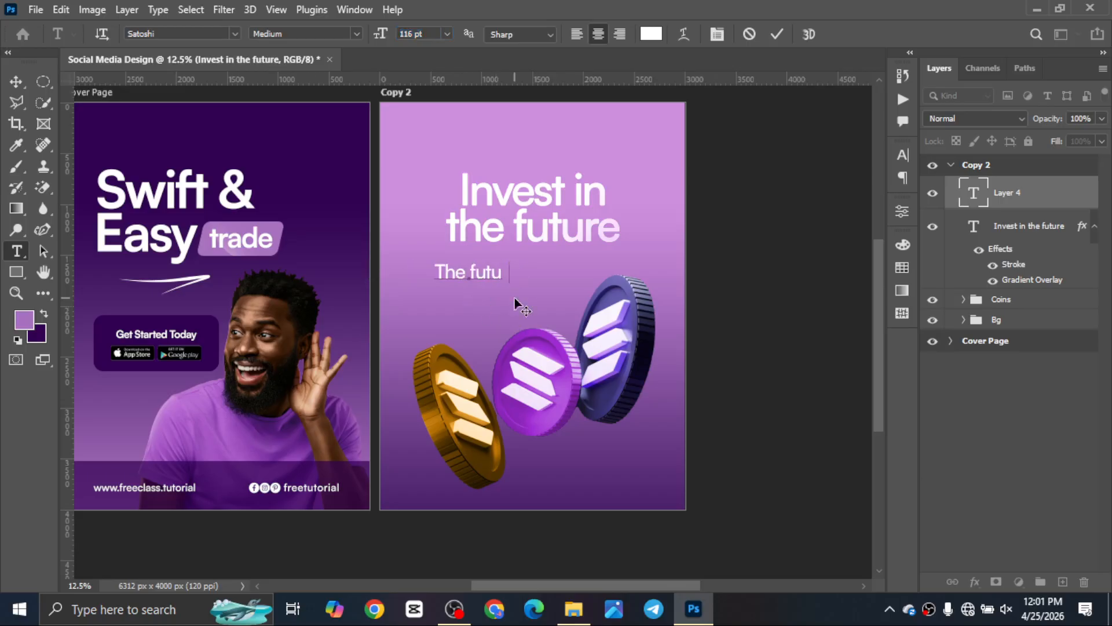
{"action": "type", "text": "re"}
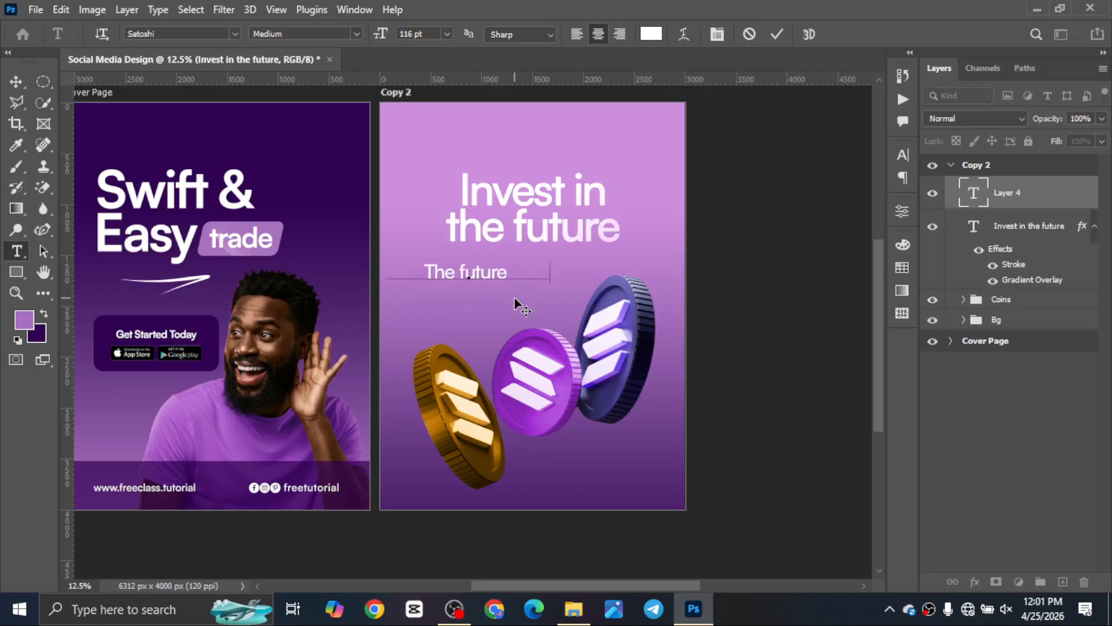
{"action": "type", "text": " of money is"}
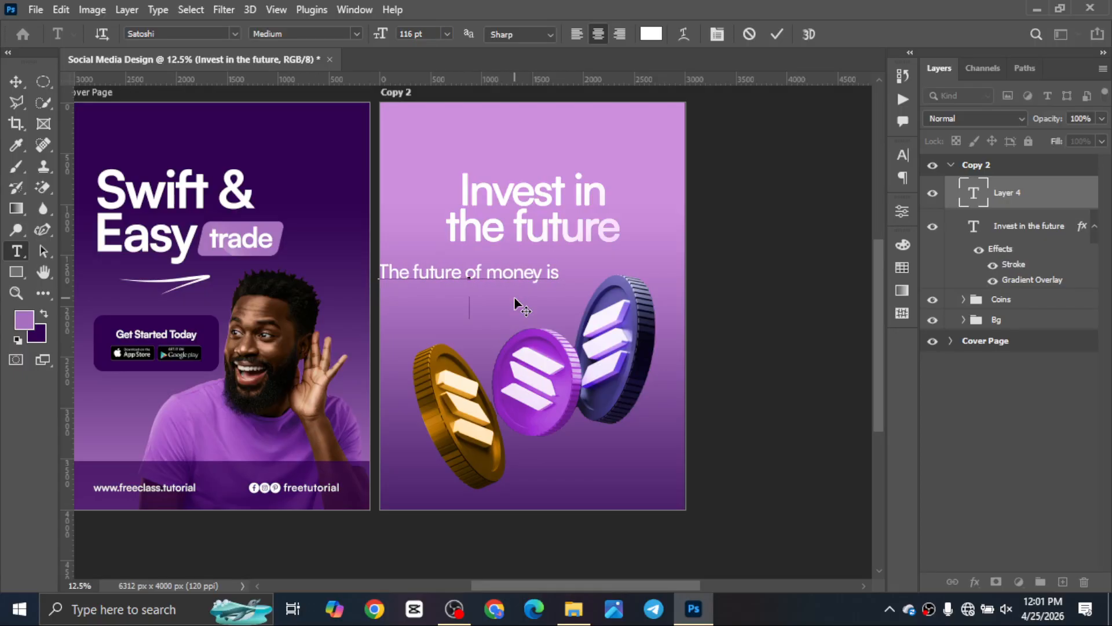
{"action": "type", "text": "stored in"}
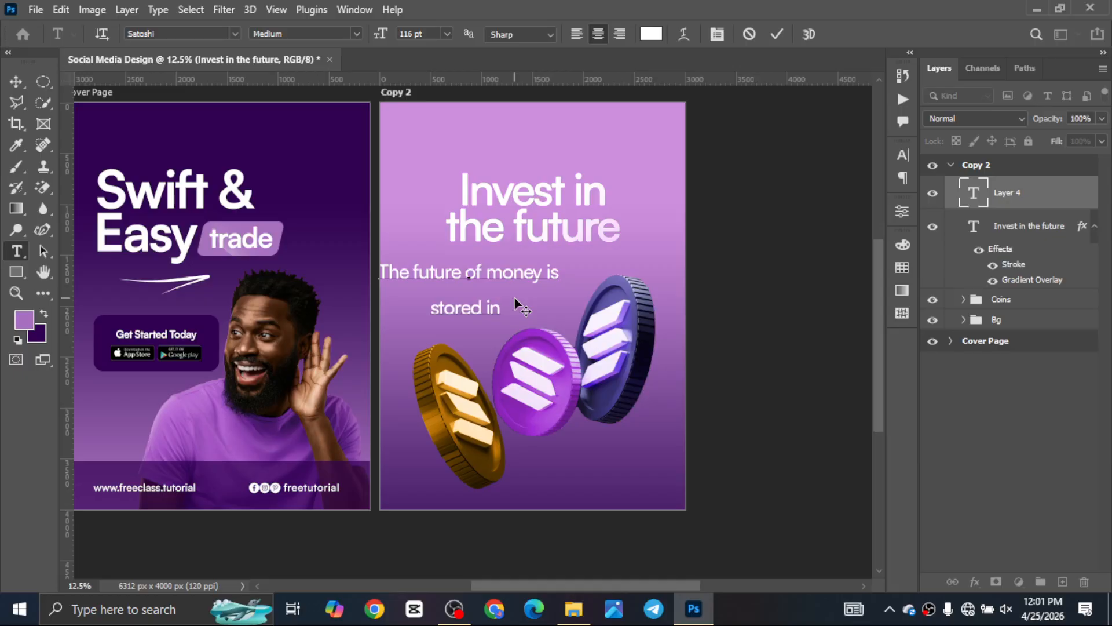
{"action": "type", "text": " g"}
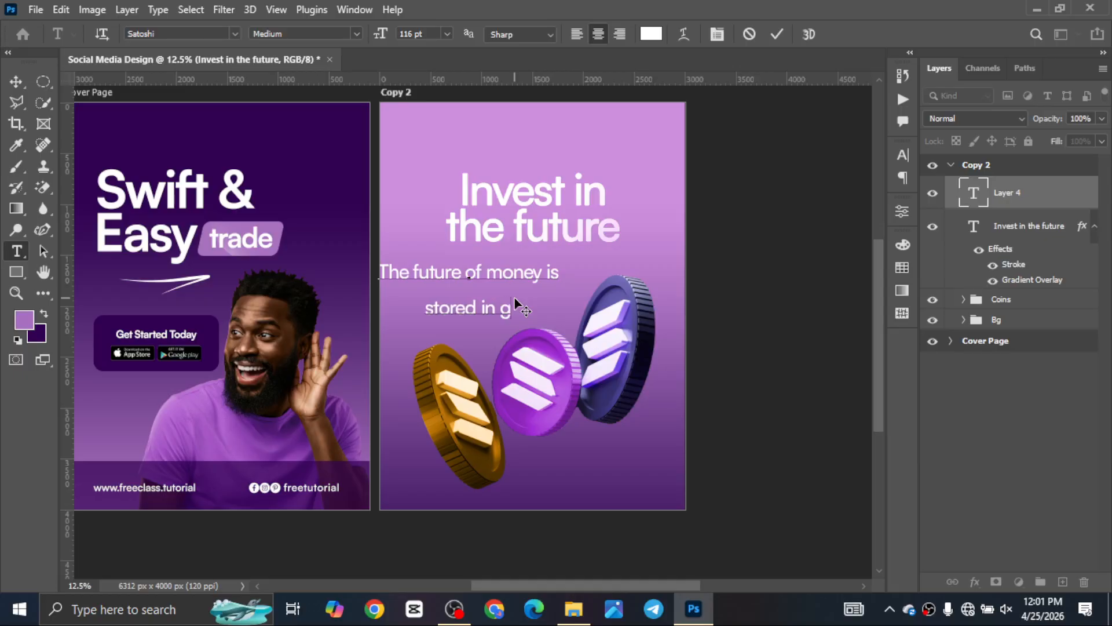
{"action": "type", "text": "rod coins"}
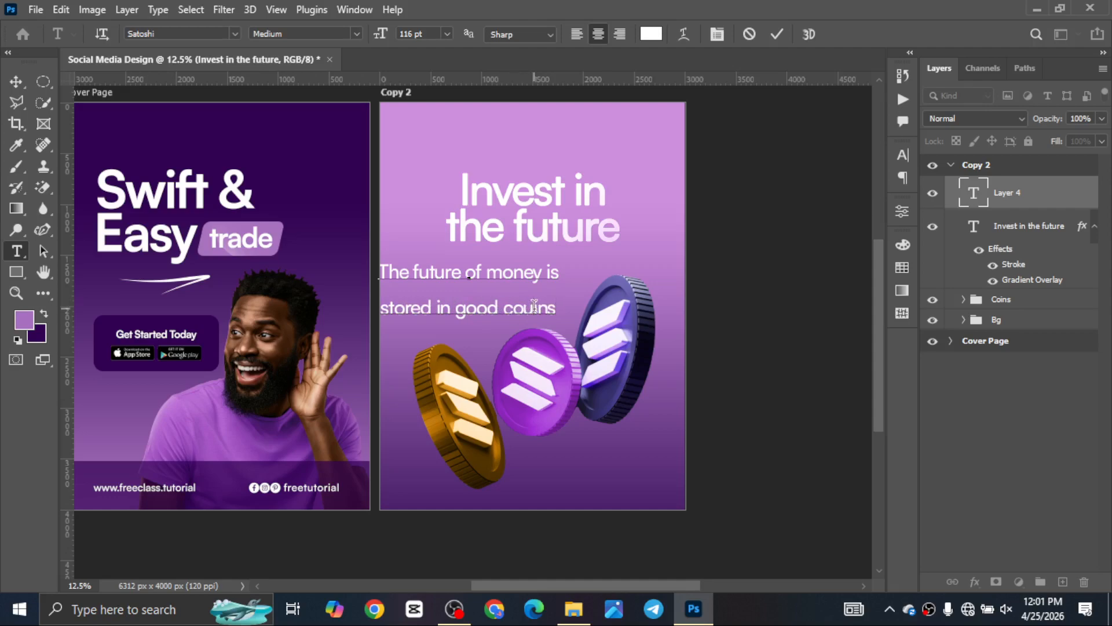
{"action": "left_click", "coordinate": [534, 307]}
{"action": "key", "text": "BackSpace"}
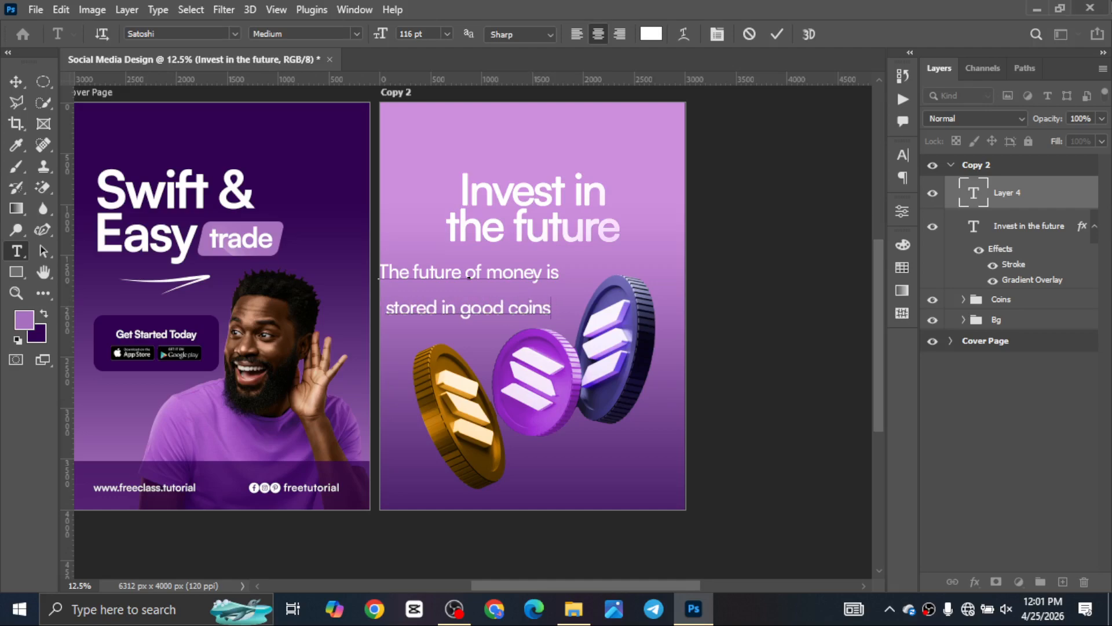
Extend the second line with ". We", add a third line "will guide you through it", and commit the text.
{"action": "type", "text": ". Wev"}
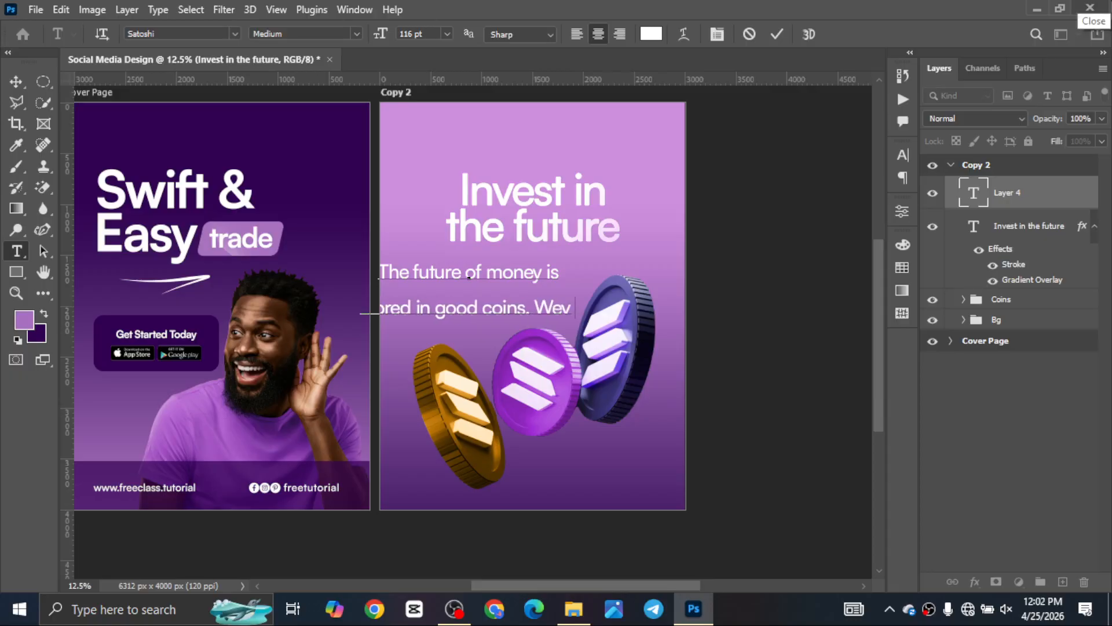
{"action": "key", "text": "BackSpace"}
{"action": "key", "text": "Return"}
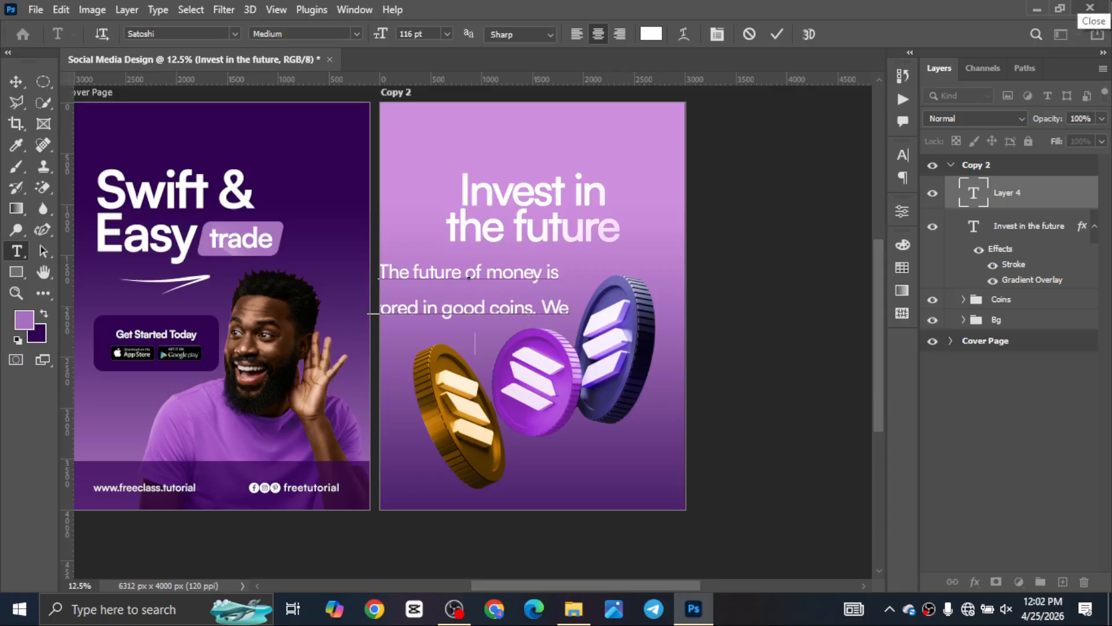
{"action": "type", "text": "will guid"}
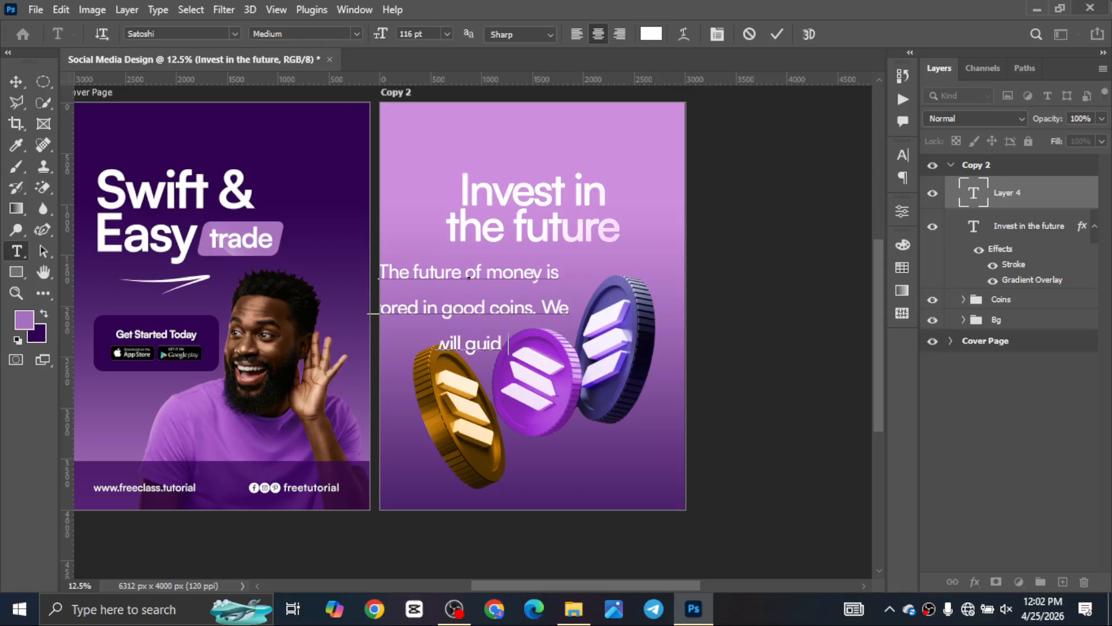
{"action": "type", "text": "e you"}
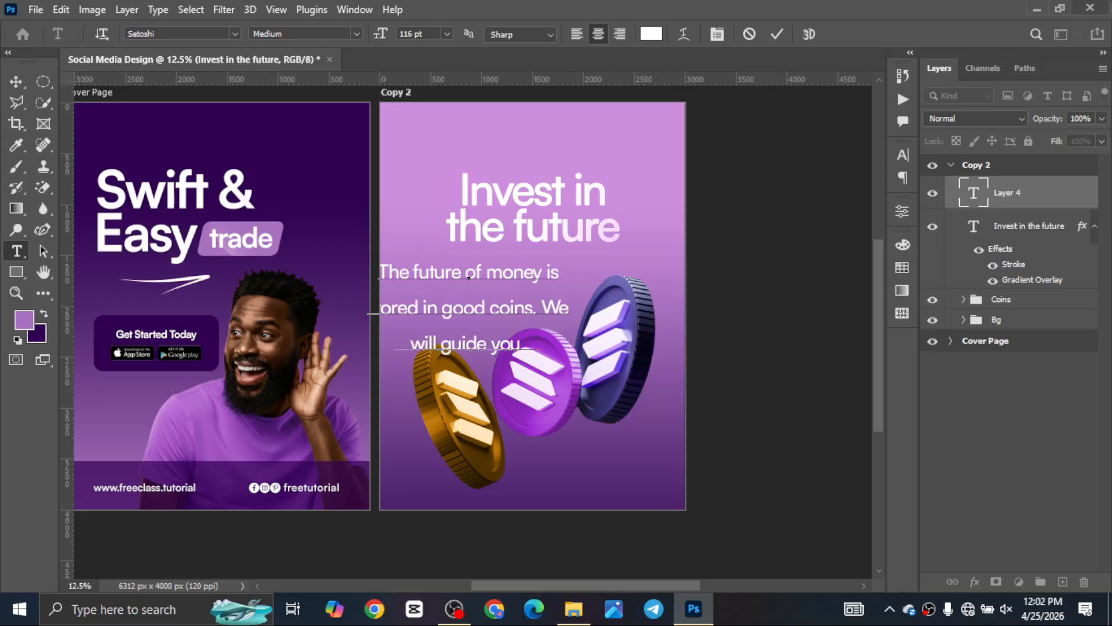
{"action": "type", "text": " through it"}
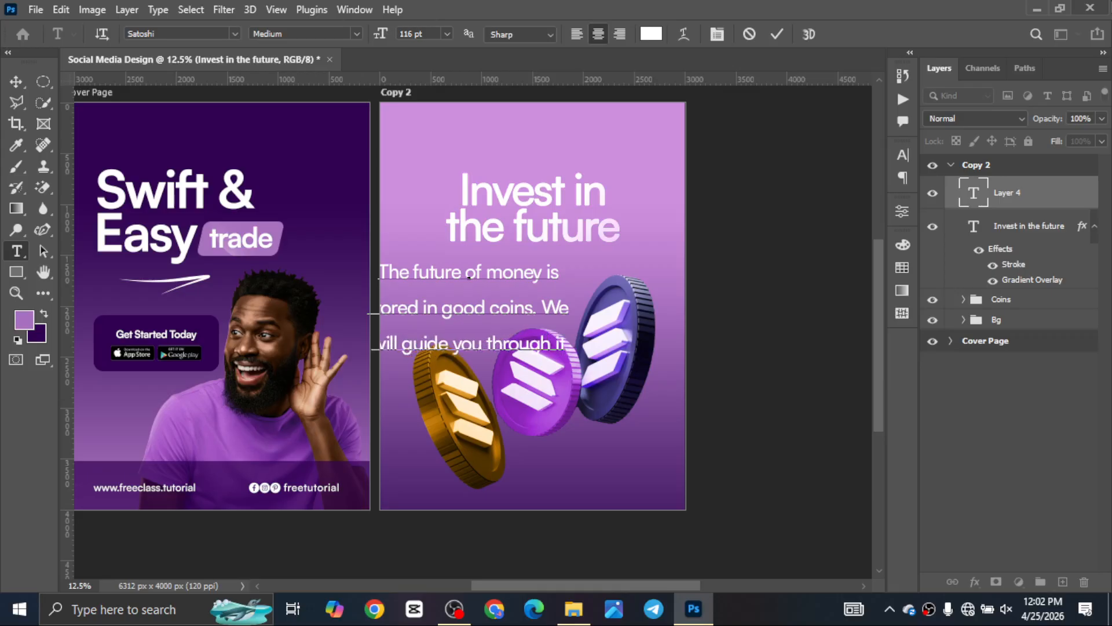
{"action": "key", "text": "ctrl+Return"}
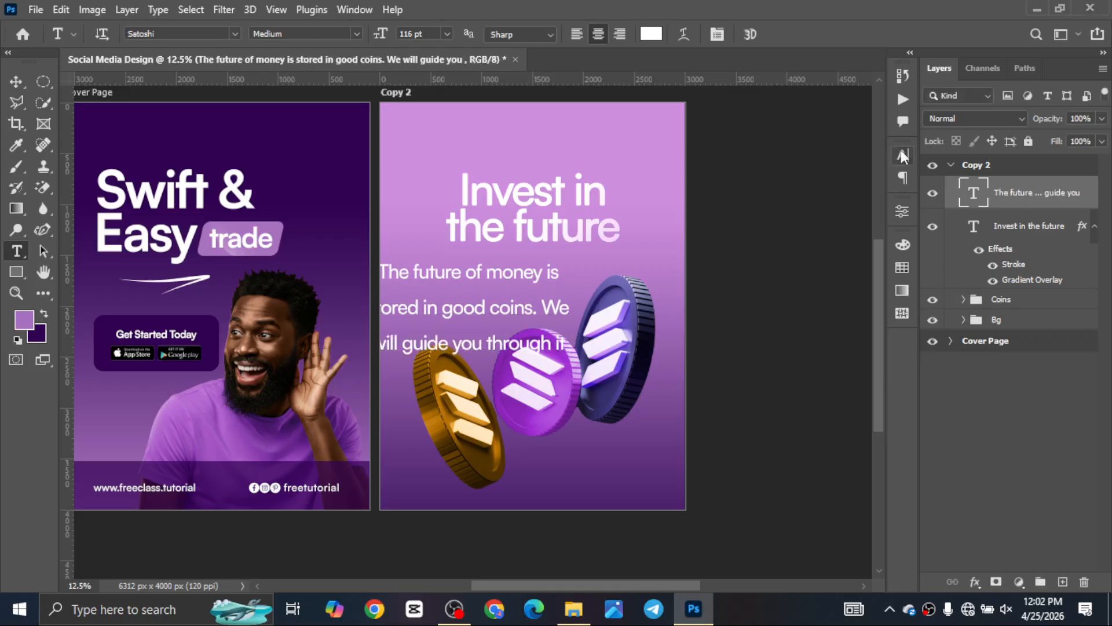
Set the supporting text's leading to 102 pt and its font style to Satoshi Regular.
{"action": "left_click", "coordinate": [903, 155]}
{"action": "left_click_drag", "start_coordinate": [814, 200], "coordinate": [727, 180]}
{"action": "left_click", "coordinate": [850, 175]}
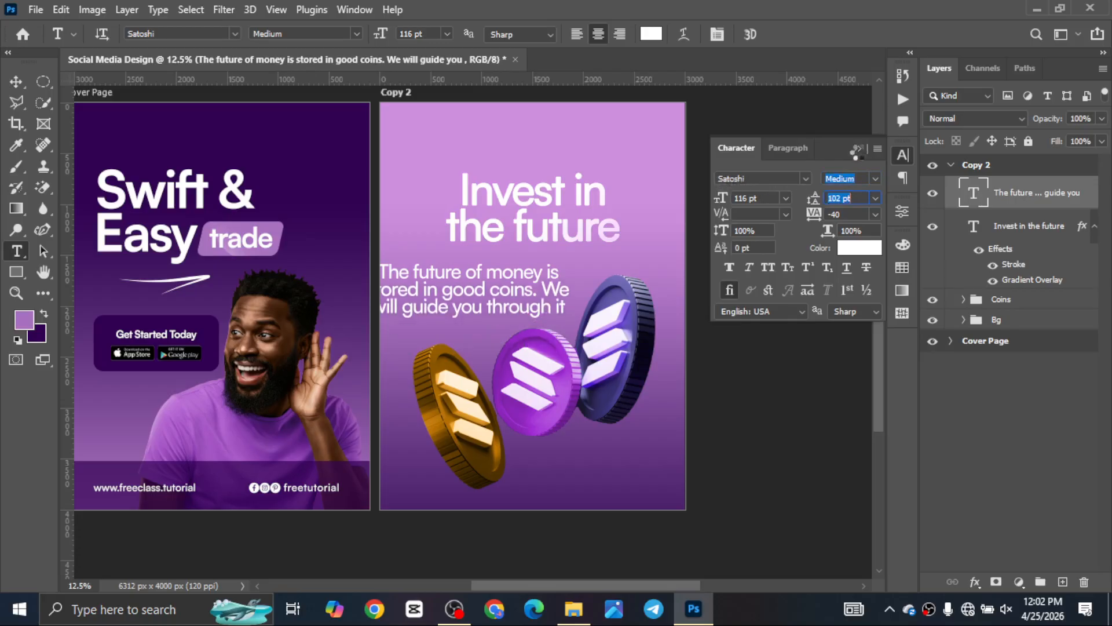
{"action": "left_click", "coordinate": [876, 178]}
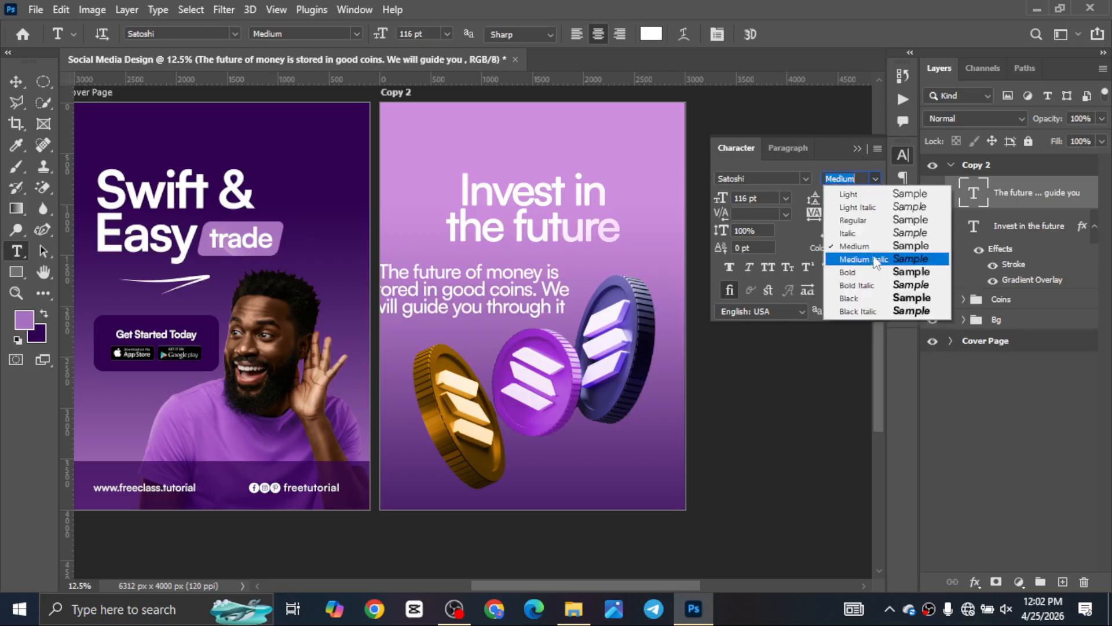
{"action": "left_click", "coordinate": [849, 219]}
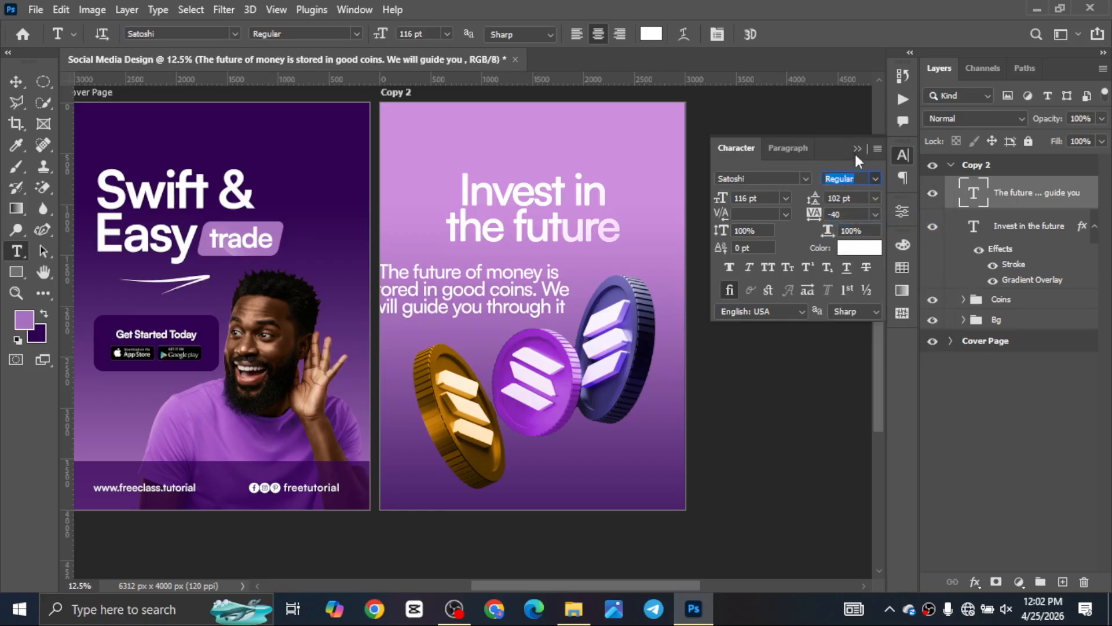
{"action": "left_click", "coordinate": [857, 148]}
Move the supporting text under the headline, scale it down to about 77 pt, and position it clear of the coins.
{"action": "key", "text": "v"}
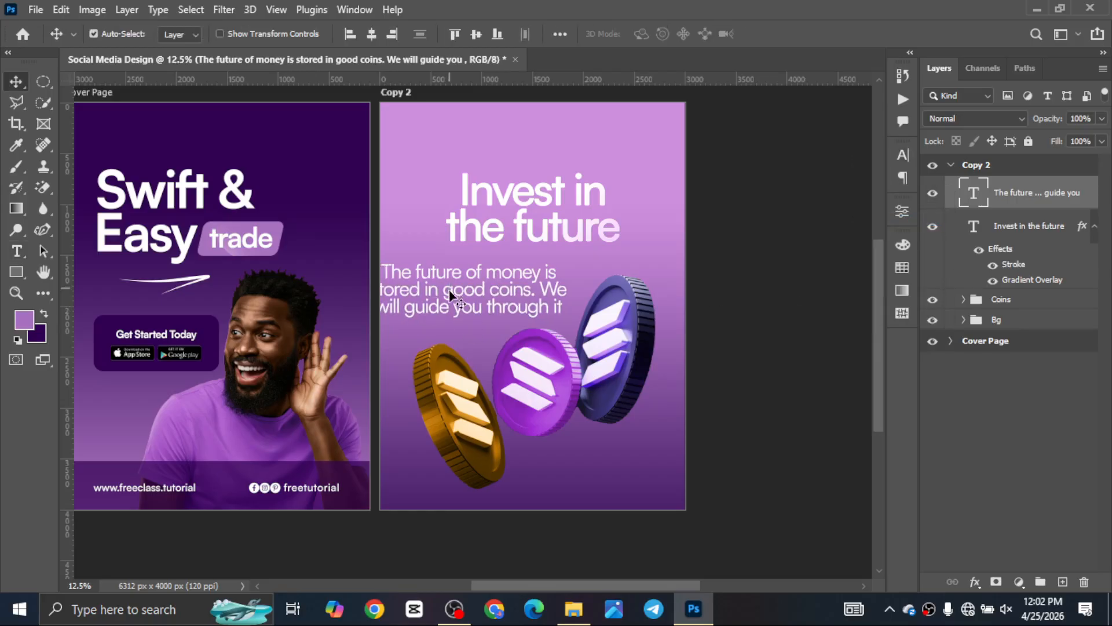
{"action": "left_click_drag", "start_coordinate": [449, 284], "coordinate": [507, 296]}
{"action": "key", "text": "ctrl+t"}
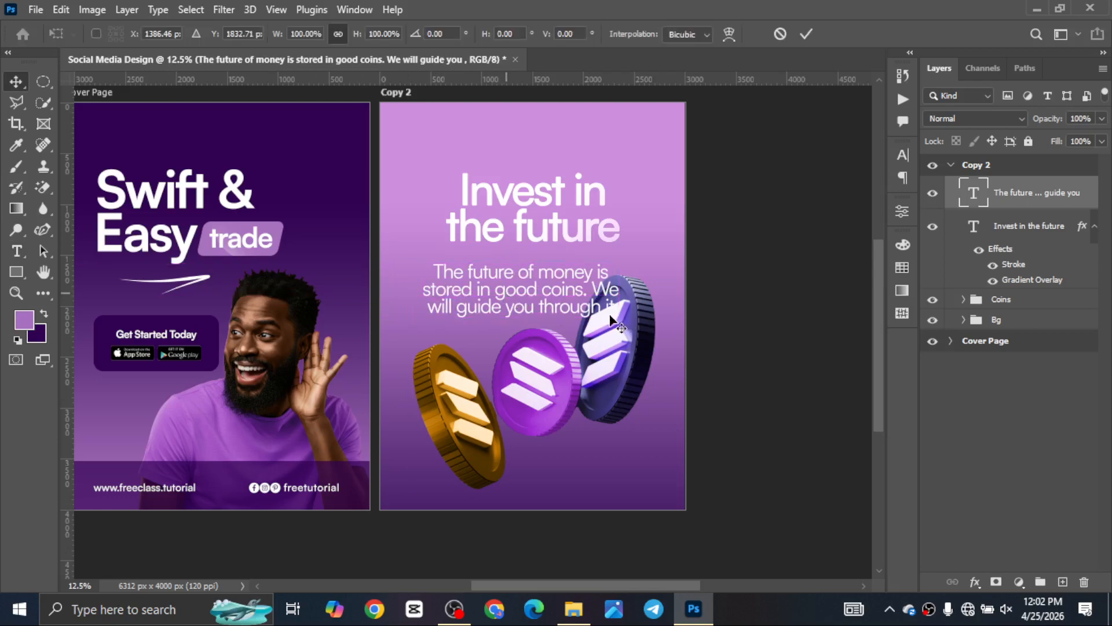
{"action": "left_click_drag", "start_coordinate": [620, 290], "coordinate": [547, 288]}
{"action": "key", "text": "Return"}
{"action": "scroll", "coordinate": [571, 314], "scroll_direction": "down", "scroll_amount": 1}
{"action": "left_click_drag", "start_coordinate": [549, 226], "coordinate": [558, 230]}
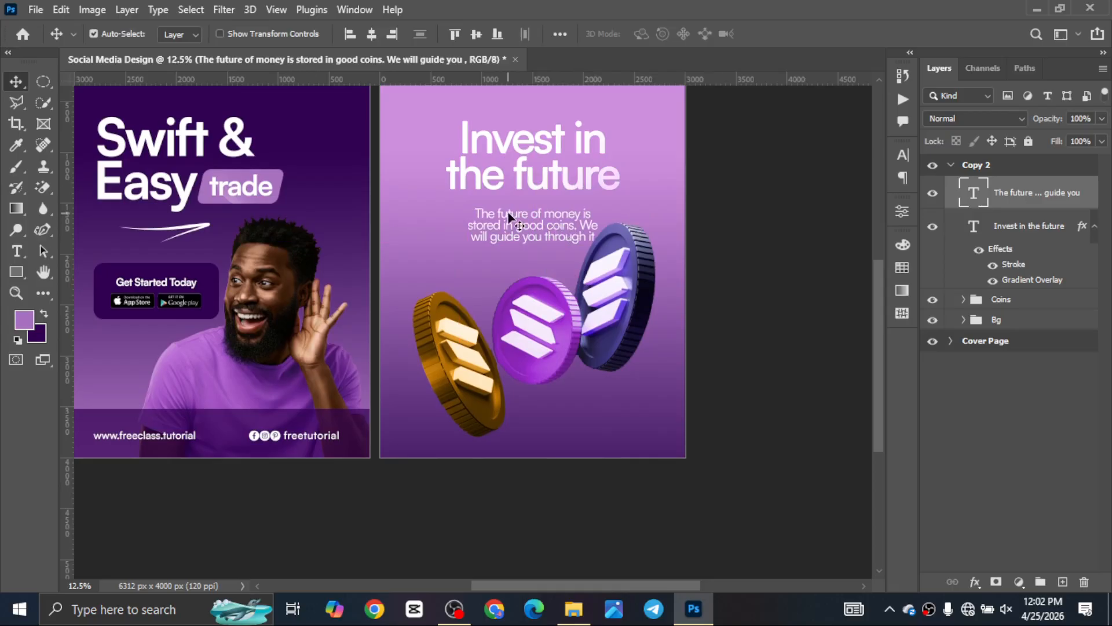
Rebreak the supporting text into two lines, "The future of money is stored in" and "good coins. We will guide you through it".
{"action": "double_click", "coordinate": [470, 221]}
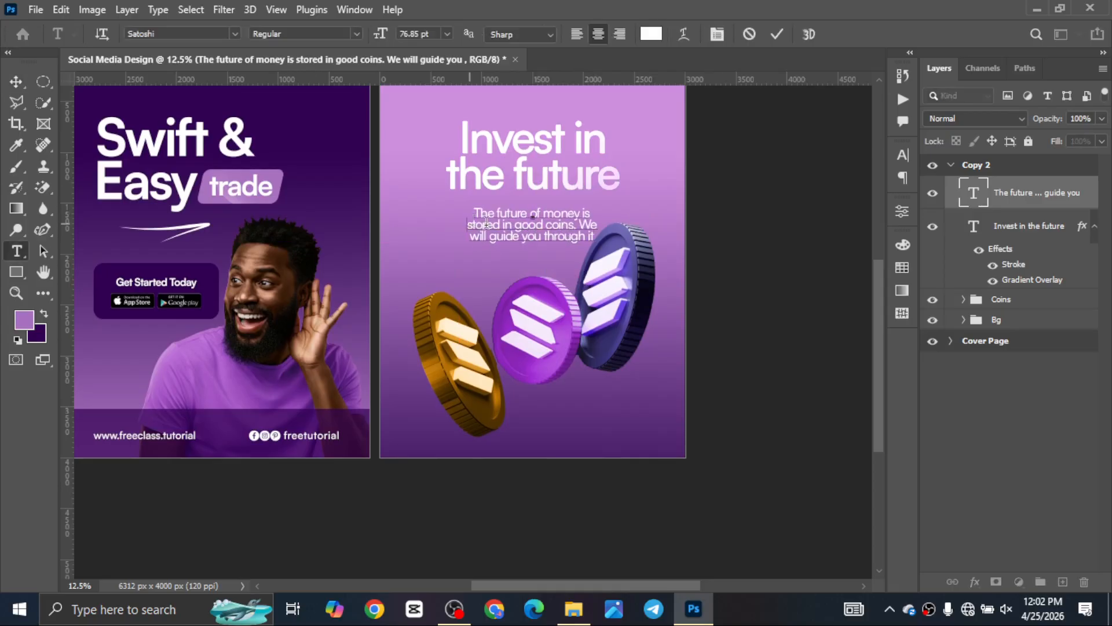
{"action": "key", "text": "BackSpace"}
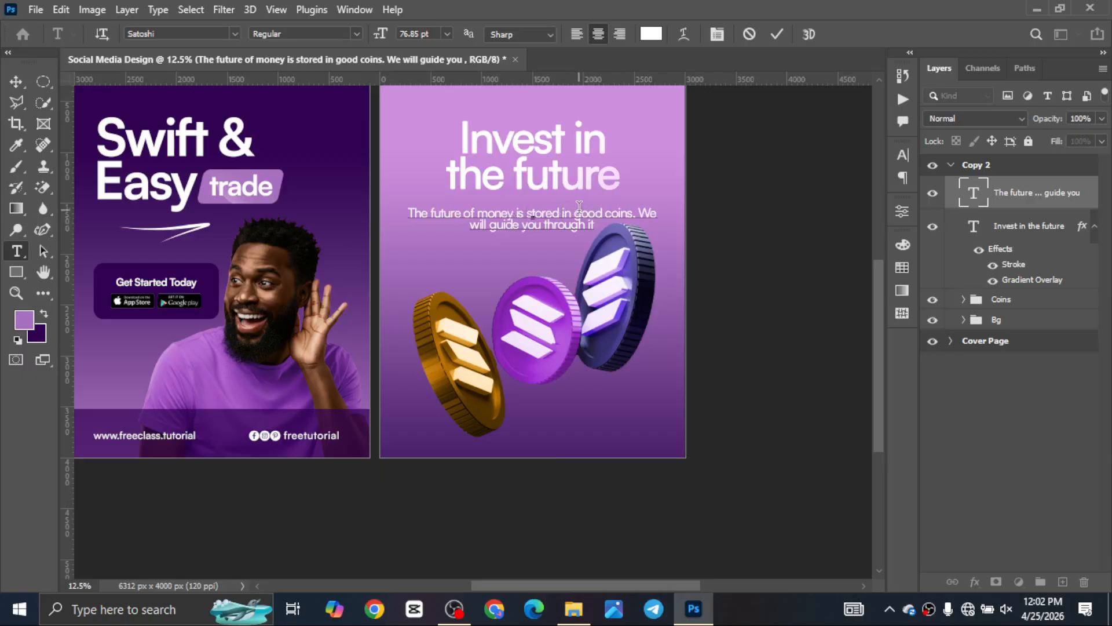
{"action": "key", "text": "Return"}
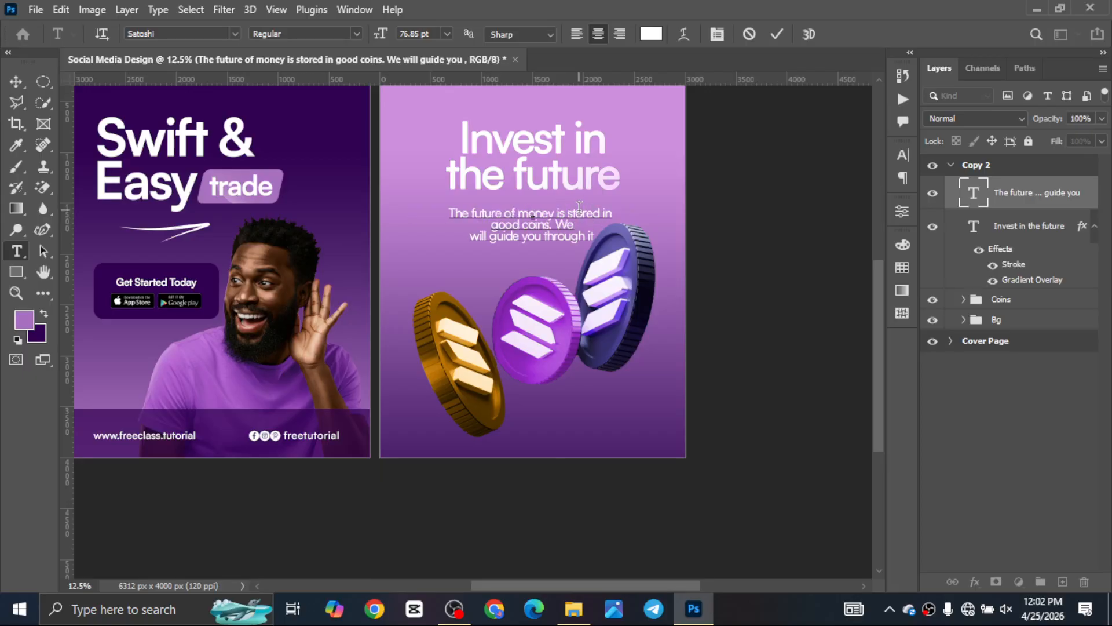
{"action": "left_click", "coordinate": [471, 232]}
{"action": "key", "text": "BackSpace"}
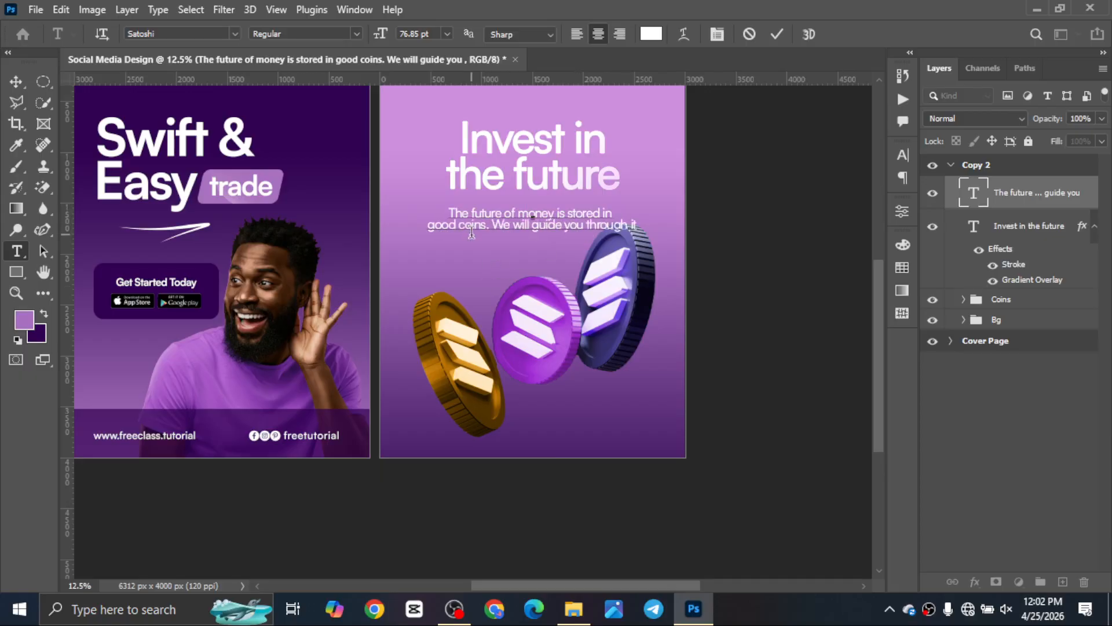
Scale the two-line supporting text to about 81% and center it horizontally on the page beneath the headline.
{"action": "left_click_drag", "start_coordinate": [636, 223], "coordinate": [597, 215]}
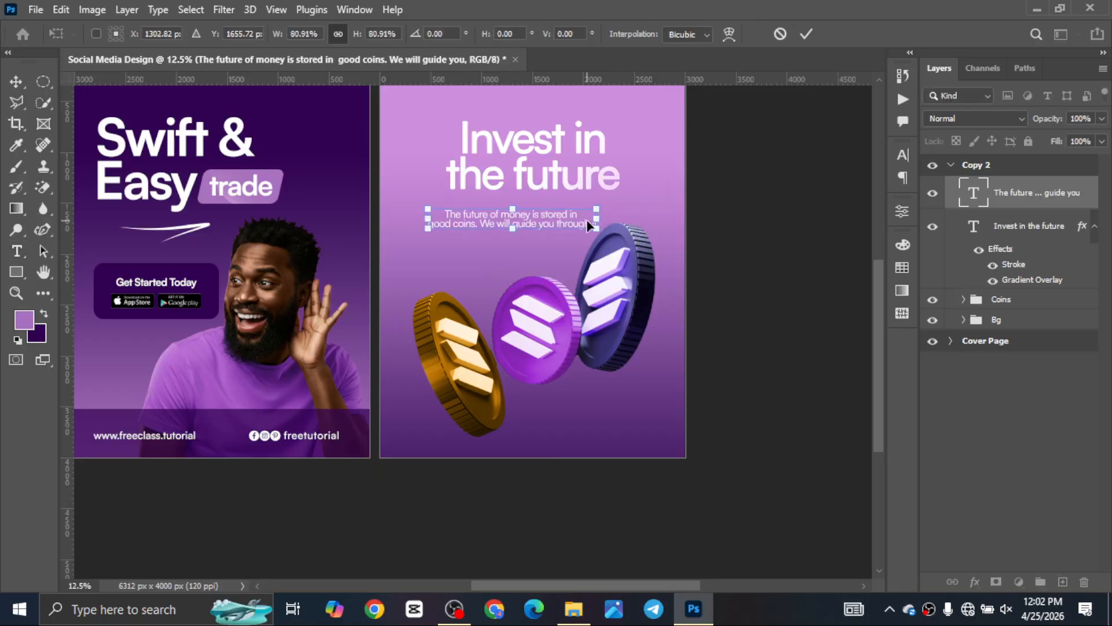
{"action": "key", "text": "Return"}
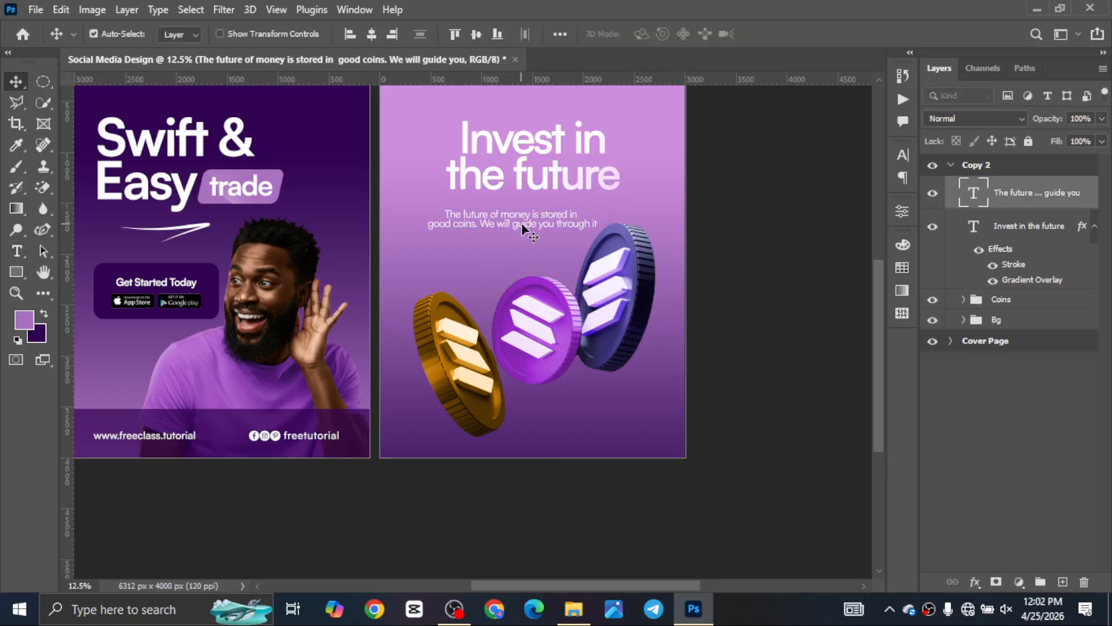
{"action": "left_click_drag", "start_coordinate": [534, 221], "coordinate": [532, 223]}
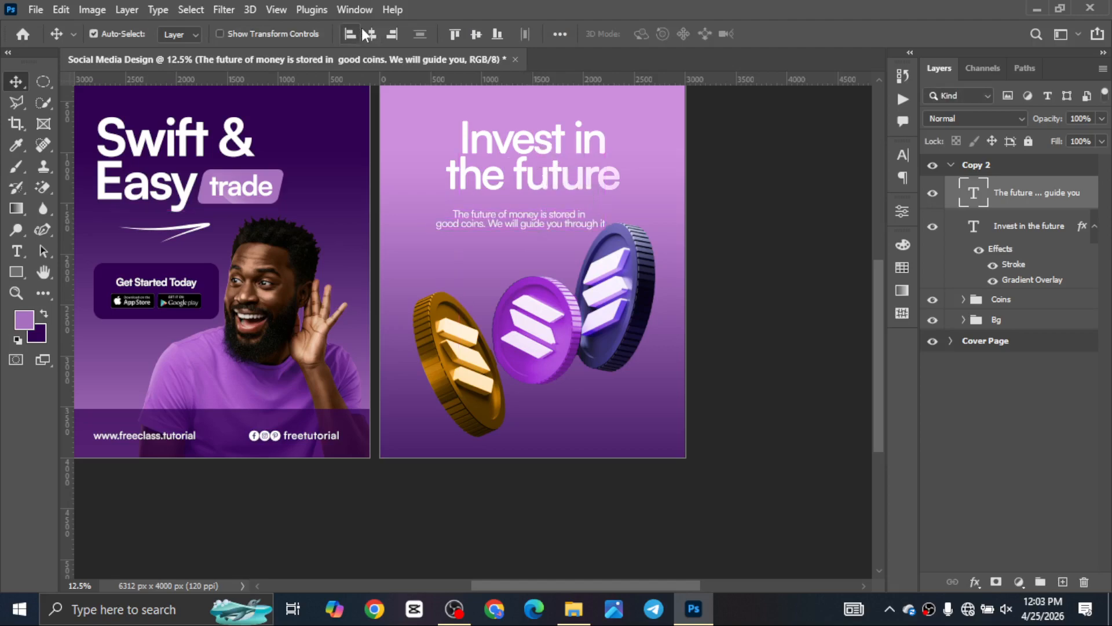
{"action": "left_click", "coordinate": [372, 34]}
{"action": "scroll", "coordinate": [539, 380], "scroll_direction": "down", "scroll_amount": 2}
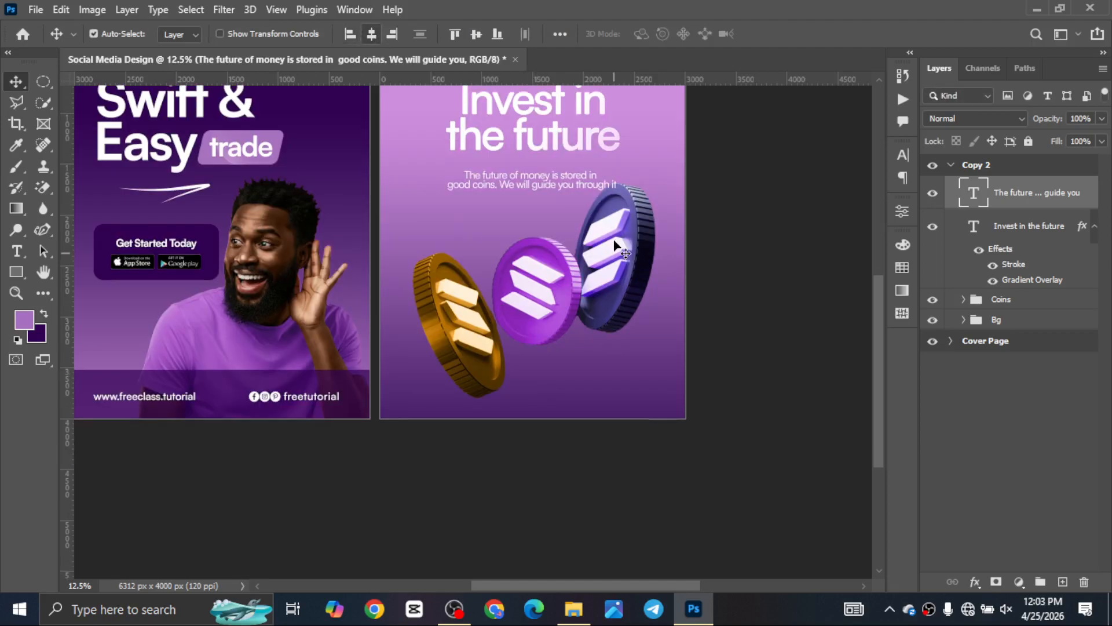
Move the whole Coins group slightly down so the coins clear the supporting text.
{"action": "left_click", "coordinate": [625, 251]}
{"action": "left_click", "coordinate": [1025, 303]}
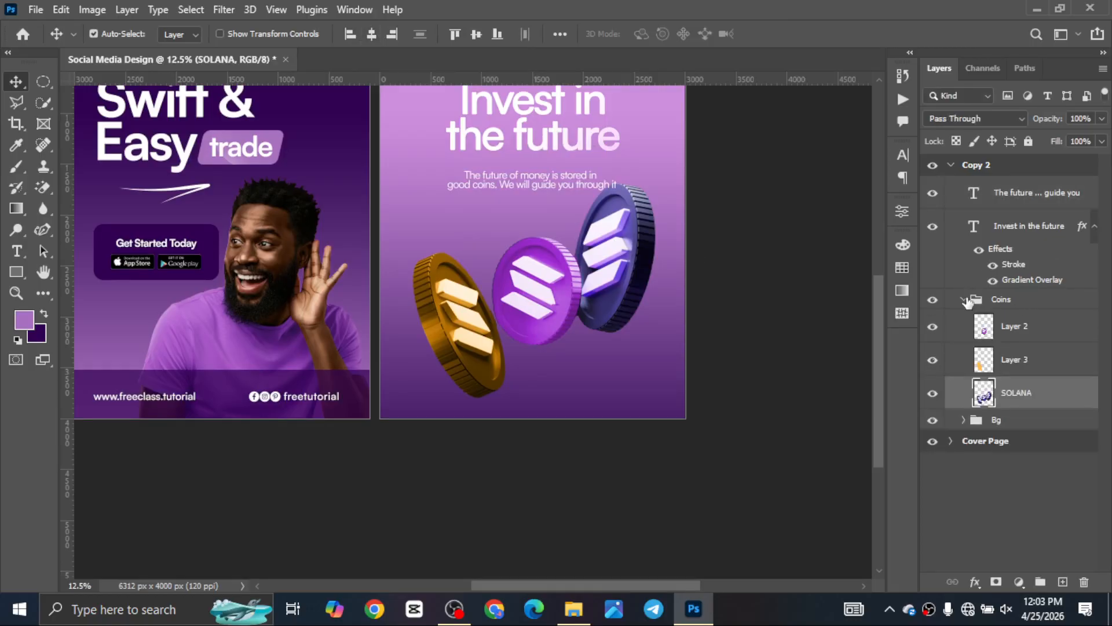
{"action": "left_click", "coordinate": [964, 299]}
{"action": "key", "text": "ctrl+t"}
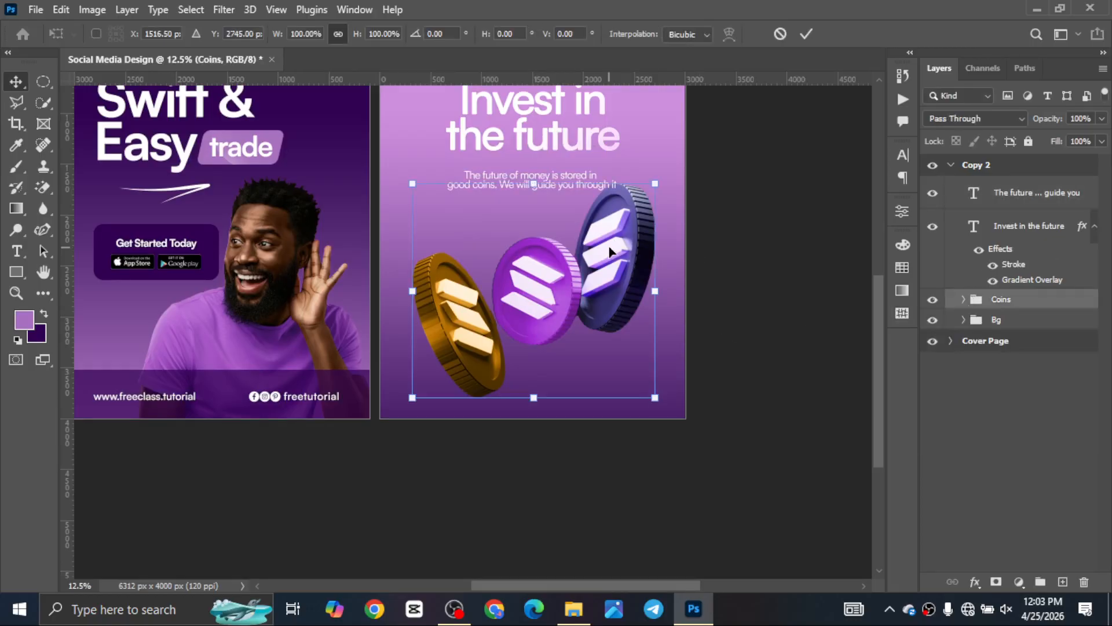
{"action": "left_click_drag", "start_coordinate": [613, 253], "coordinate": [609, 262]}
{"action": "key", "text": "Return"}
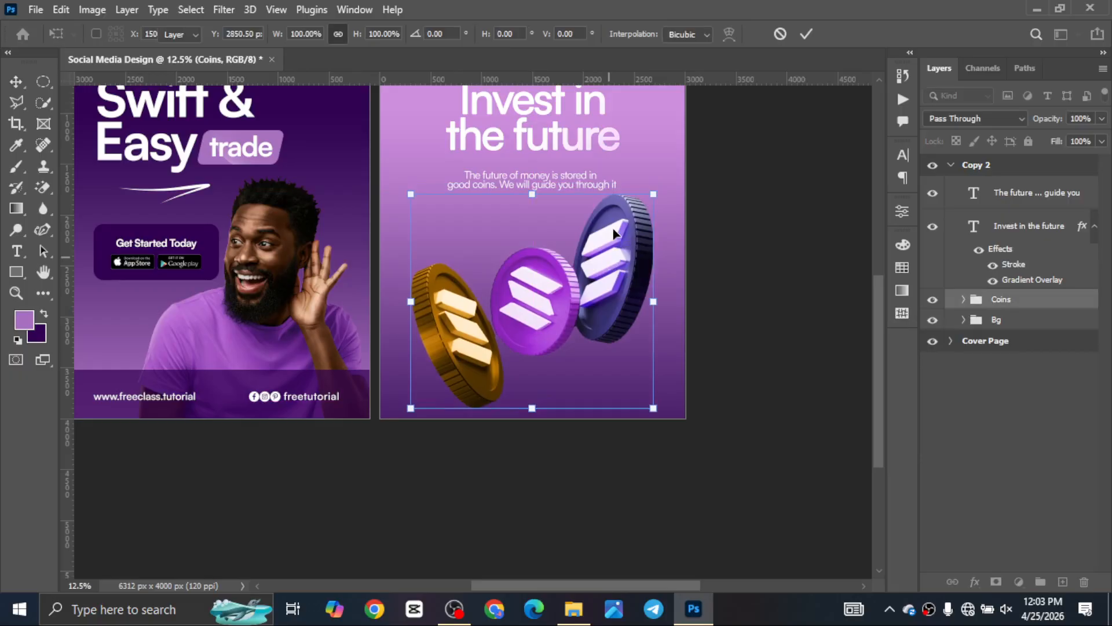
Link the three coin layers inside the Coins group: Layer 2, Layer 3 and SOLANA.
{"action": "left_click", "coordinate": [963, 299]}
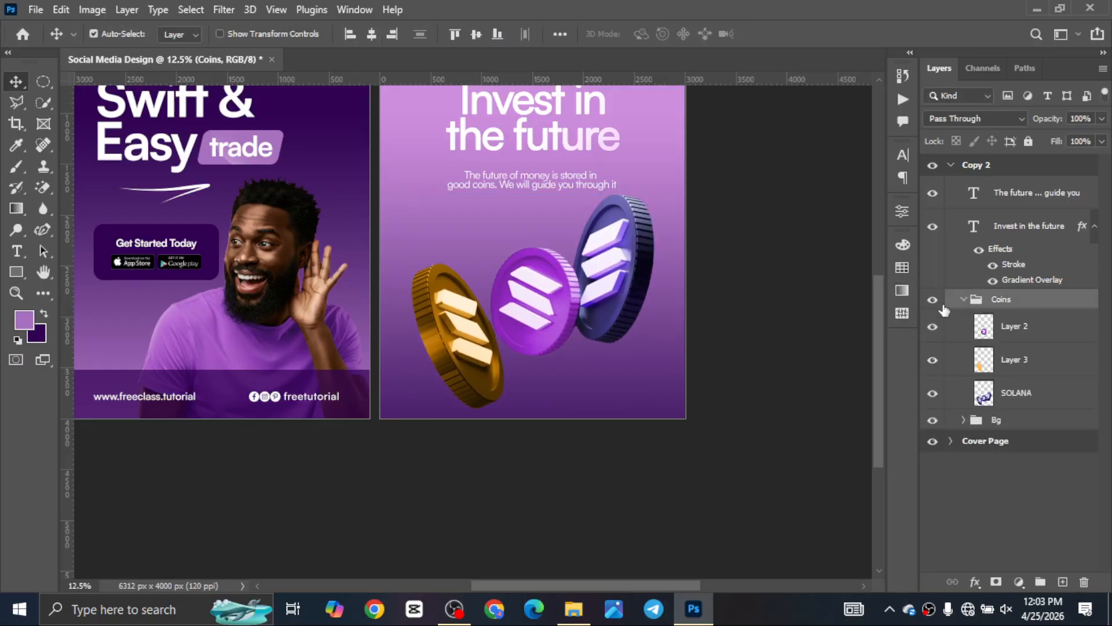
{"action": "left_click", "coordinate": [1034, 328]}
{"action": "left_click", "coordinate": [1045, 398], "text": "shift"}
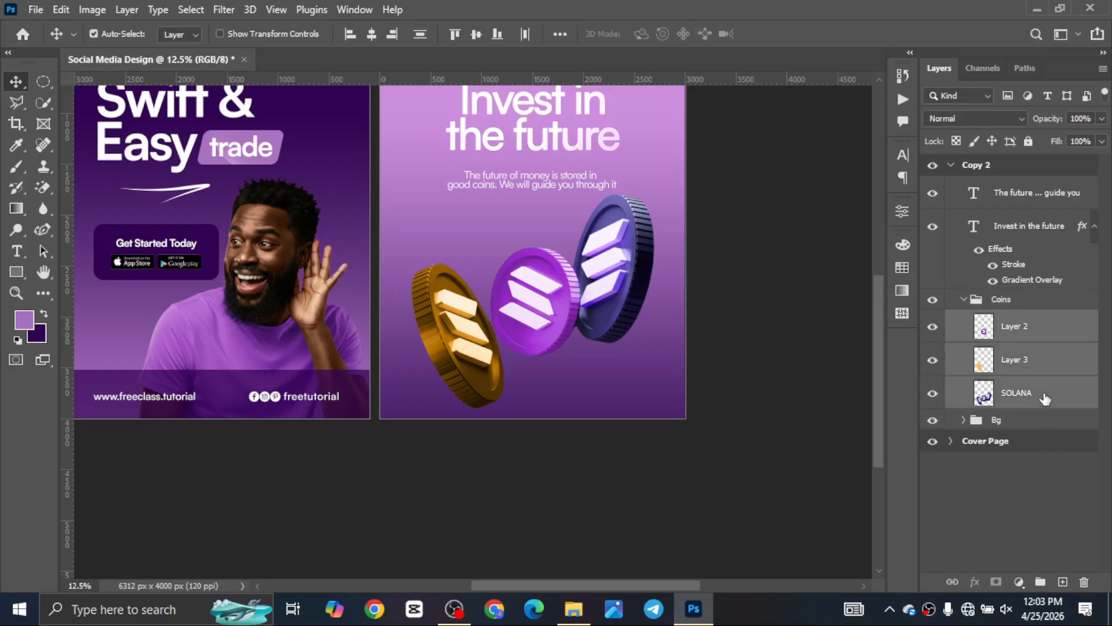
{"action": "left_click", "coordinate": [953, 582]}
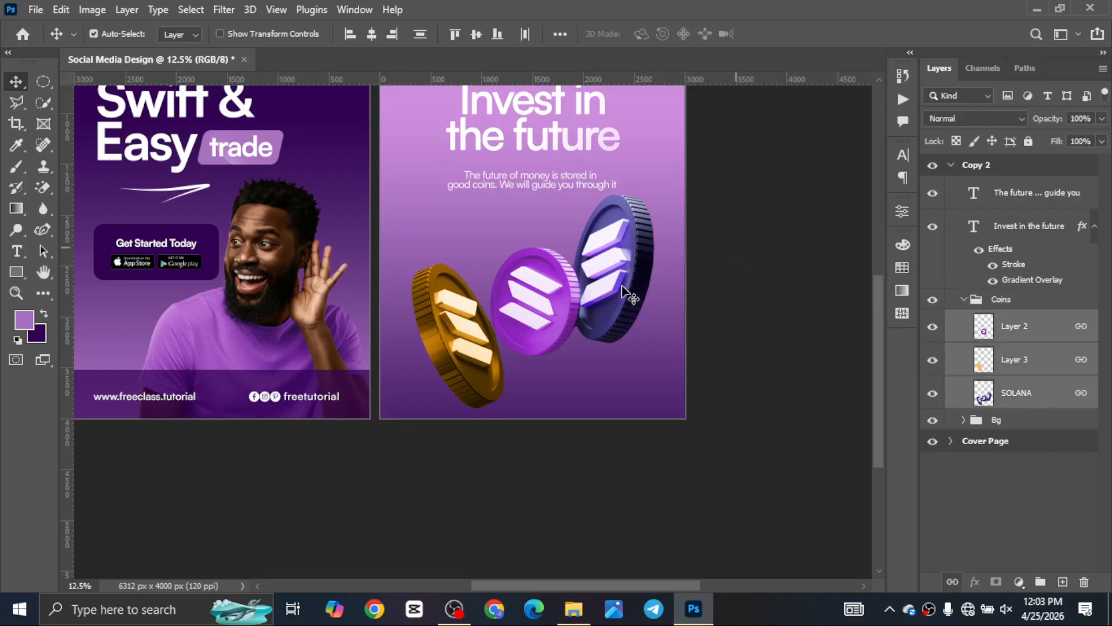
{"action": "left_click", "coordinate": [963, 300]}
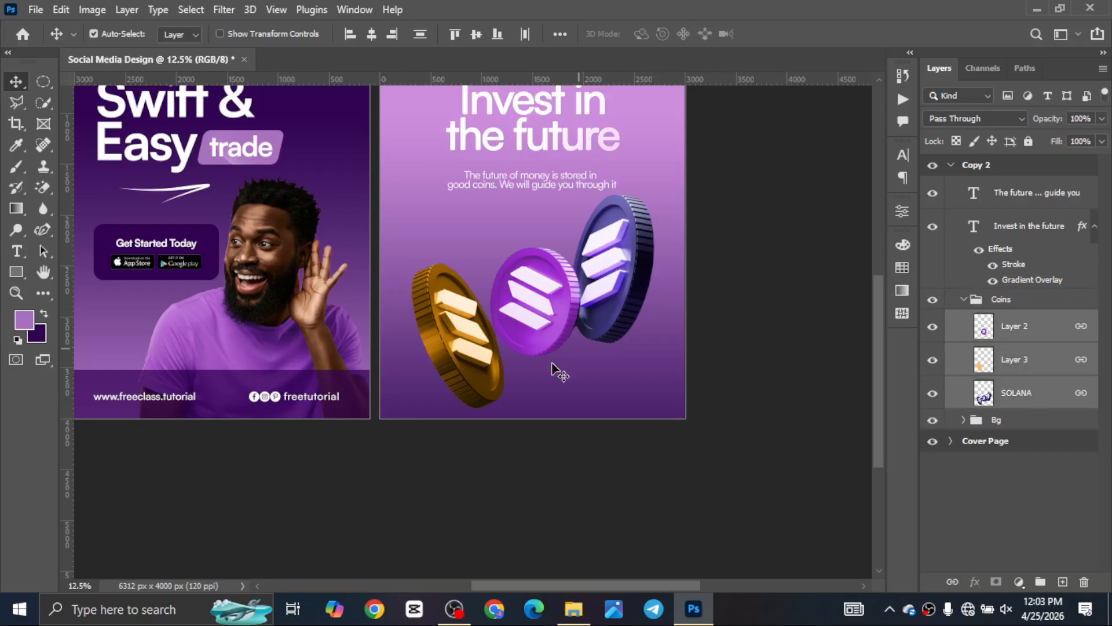
Duplicate the Cover Page's CTA footer group into the Copy 2 artboard, above its other layers.
{"action": "scroll", "coordinate": [552, 372], "scroll_direction": "up", "scroll_amount": 2}
{"action": "scroll", "coordinate": [560, 344], "scroll_direction": "up", "scroll_amount": 1}
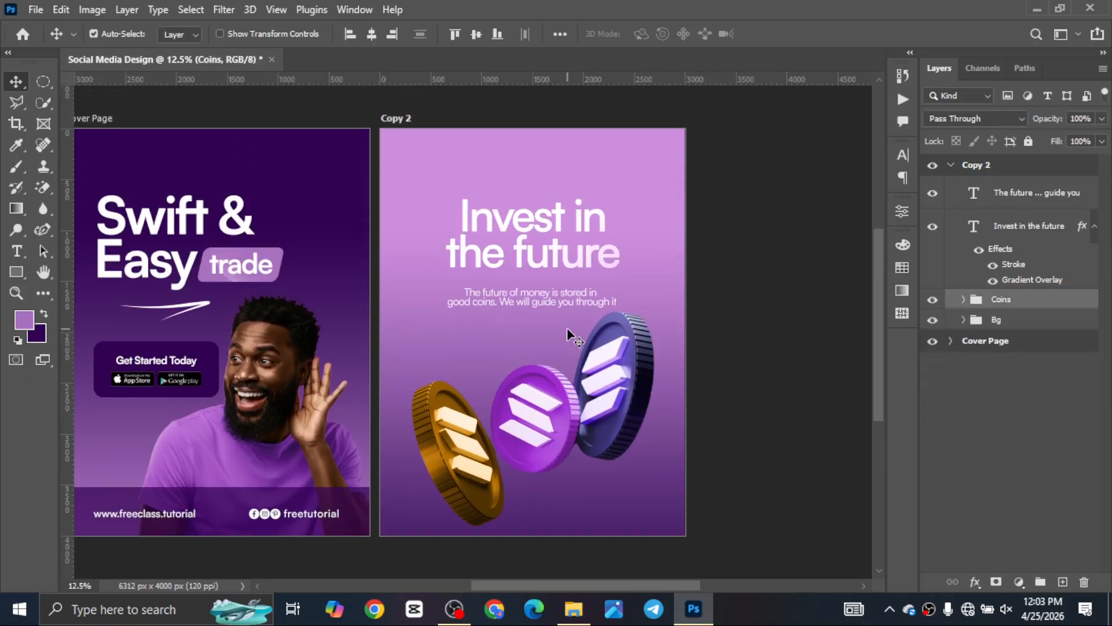
{"action": "left_click", "coordinate": [258, 507]}
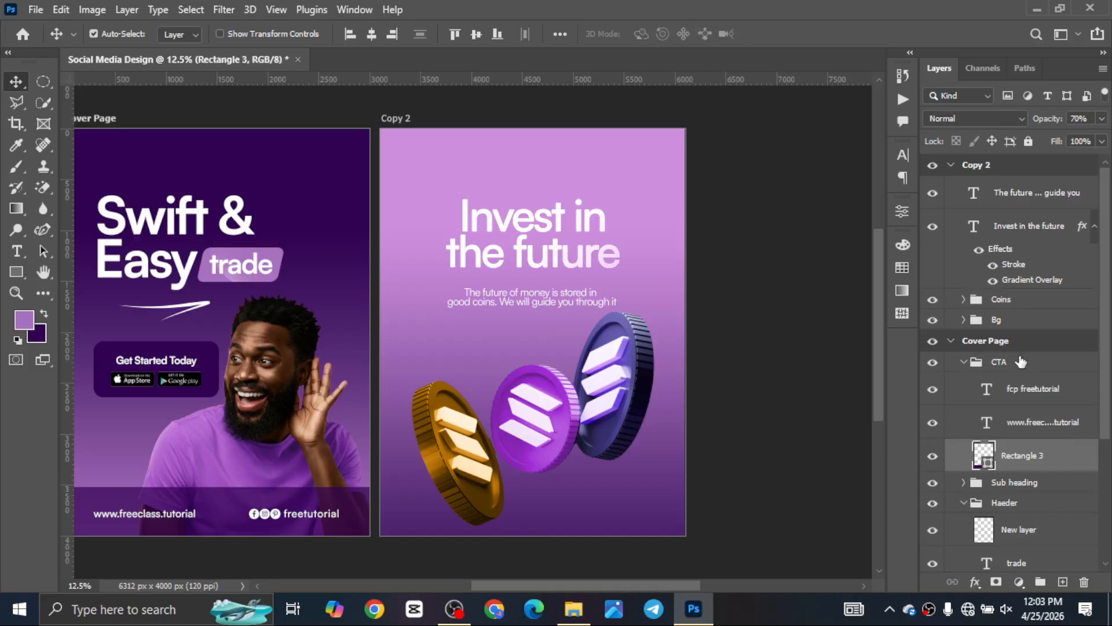
{"action": "left_click", "coordinate": [1021, 362]}
{"action": "left_click_drag", "start_coordinate": [995, 373], "coordinate": [1002, 176]}
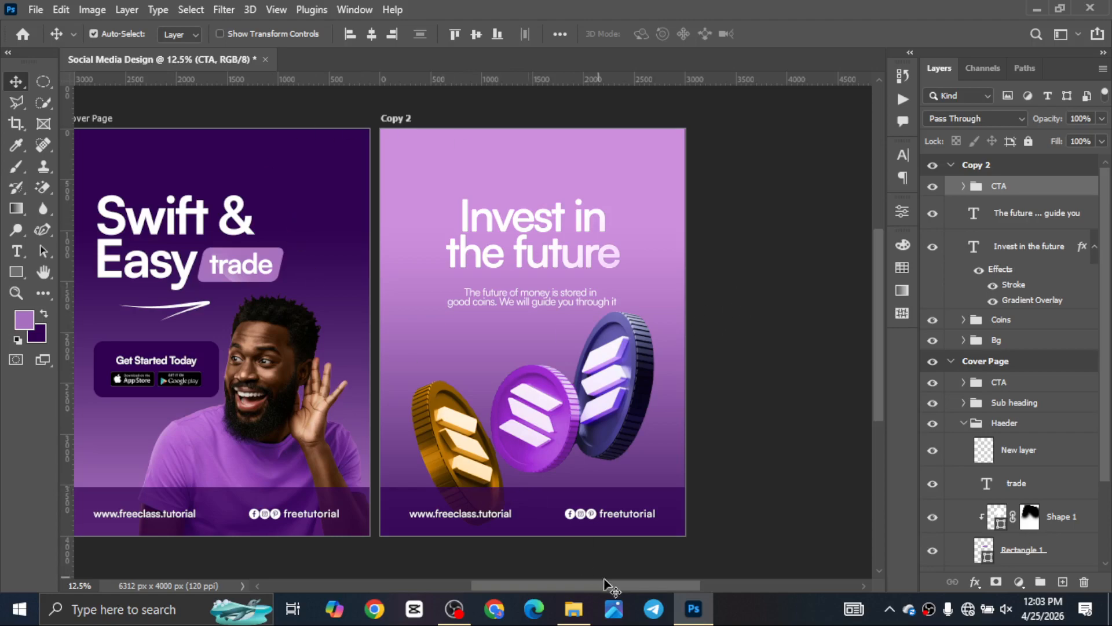
Shift the Copy 2 background's gradient fill upward so the dark purple covers more of the lower page.
{"action": "mouse_move", "coordinate": [609, 586]}
{"action": "left_mouse_down"}
{"action": "mouse_move", "coordinate": [553, 582]}
{"action": "mouse_move", "coordinate": [619, 580]}
{"action": "left_mouse_up"}
{"action": "left_click", "coordinate": [609, 478]}
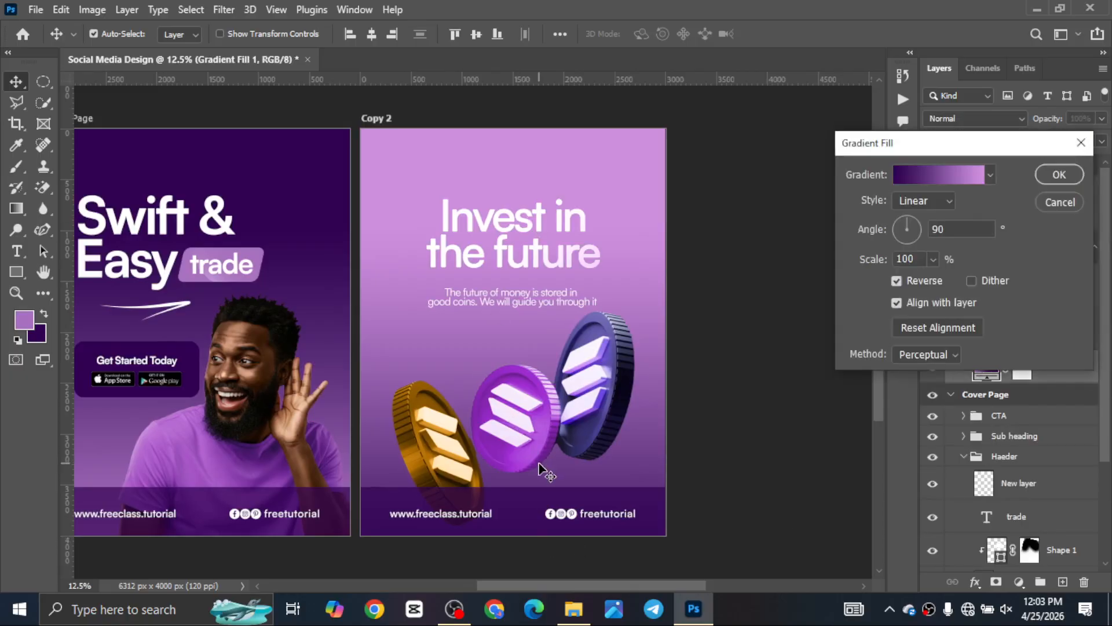
{"action": "left_click_drag", "start_coordinate": [547, 457], "coordinate": [549, 376]}
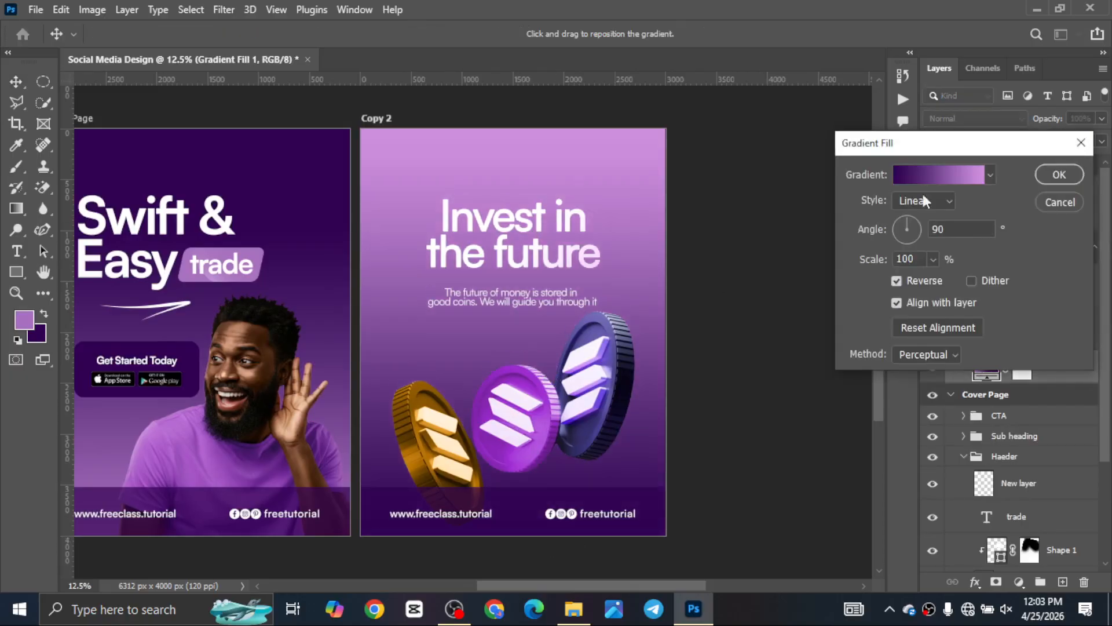
{"action": "left_click", "coordinate": [1056, 175]}
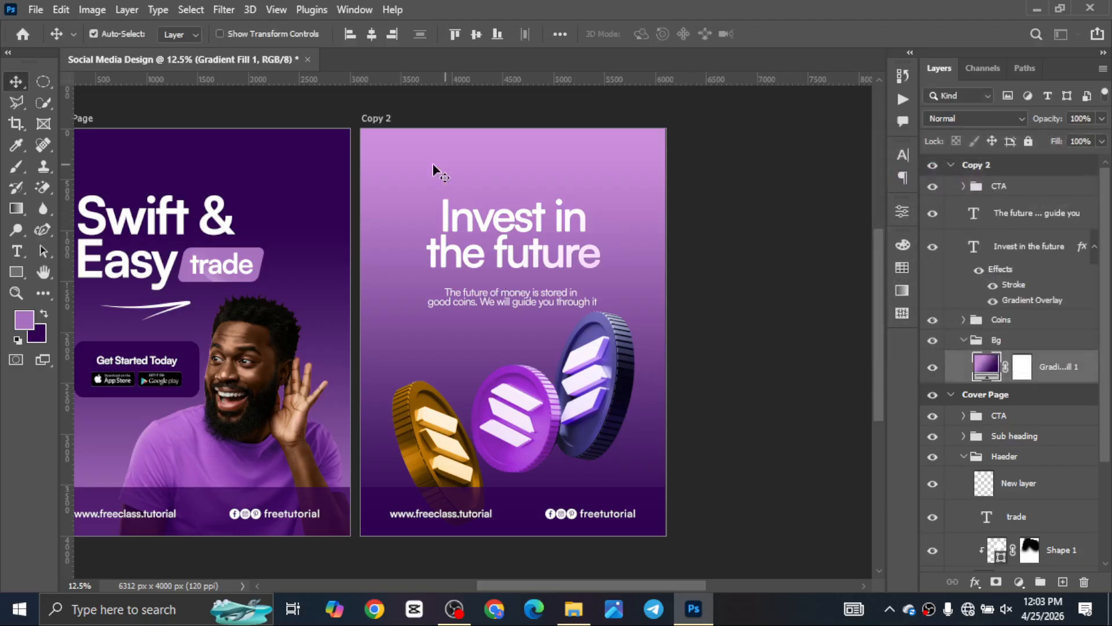
Place the MOTION BACKGROUND image from the Flyer Design Course folder above the Copy 2 gradient, scaled to about 269% to cover the page.
{"action": "left_click", "coordinate": [573, 609]}
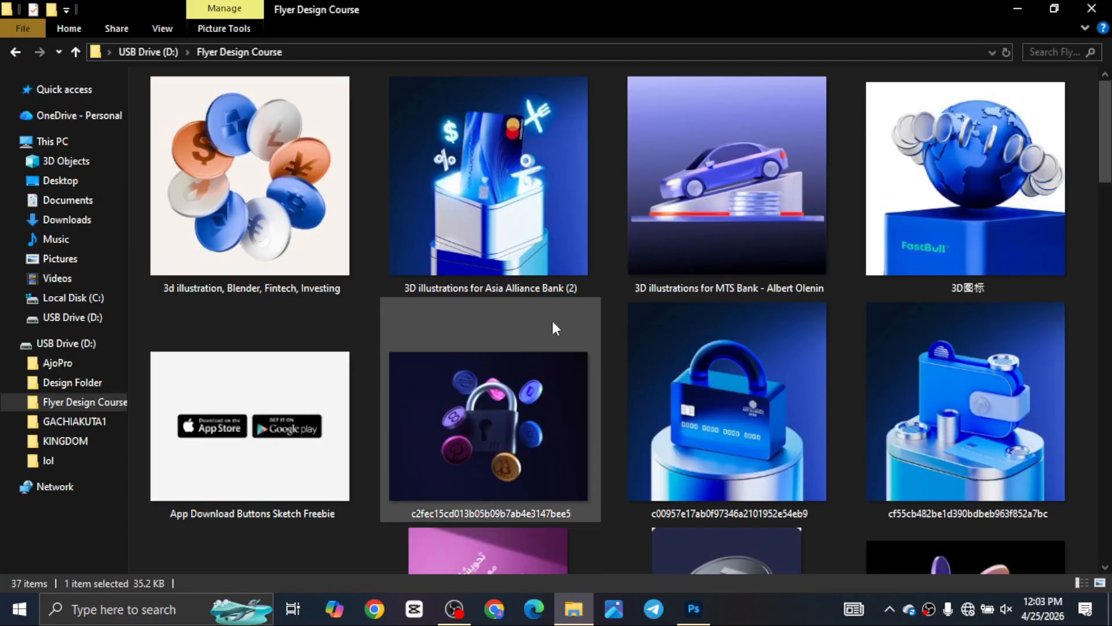
{"action": "scroll", "coordinate": [874, 275], "scroll_direction": "down", "scroll_amount": 5}
{"action": "scroll", "coordinate": [873, 276], "scroll_direction": "down", "scroll_amount": 5}
{"action": "left_click", "coordinate": [236, 412]}
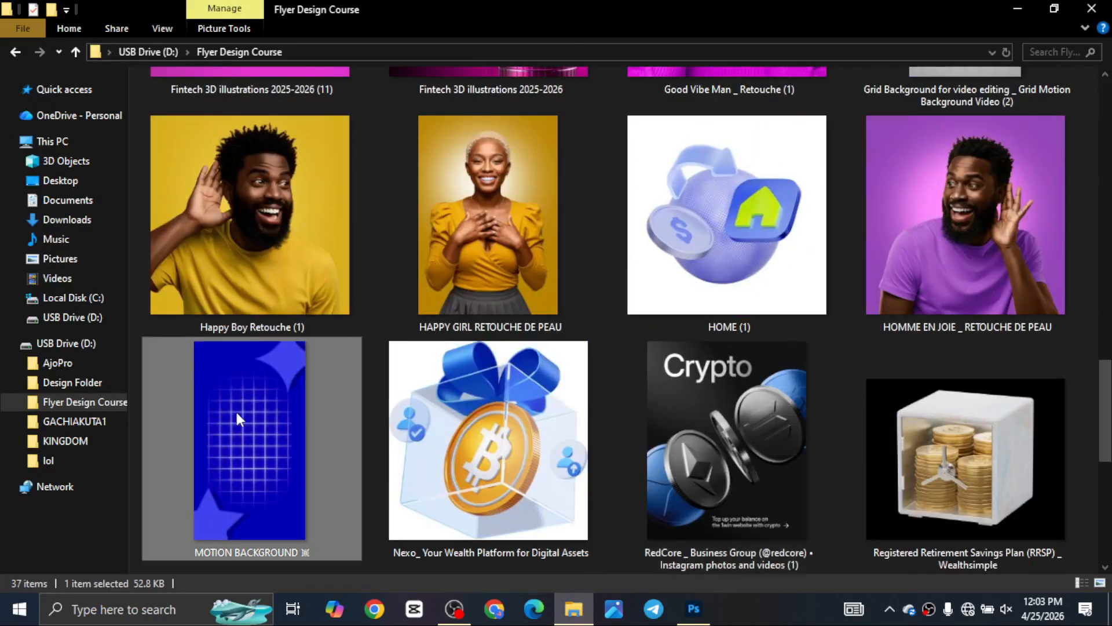
{"action": "left_click_drag", "start_coordinate": [235, 437], "coordinate": [514, 302]}
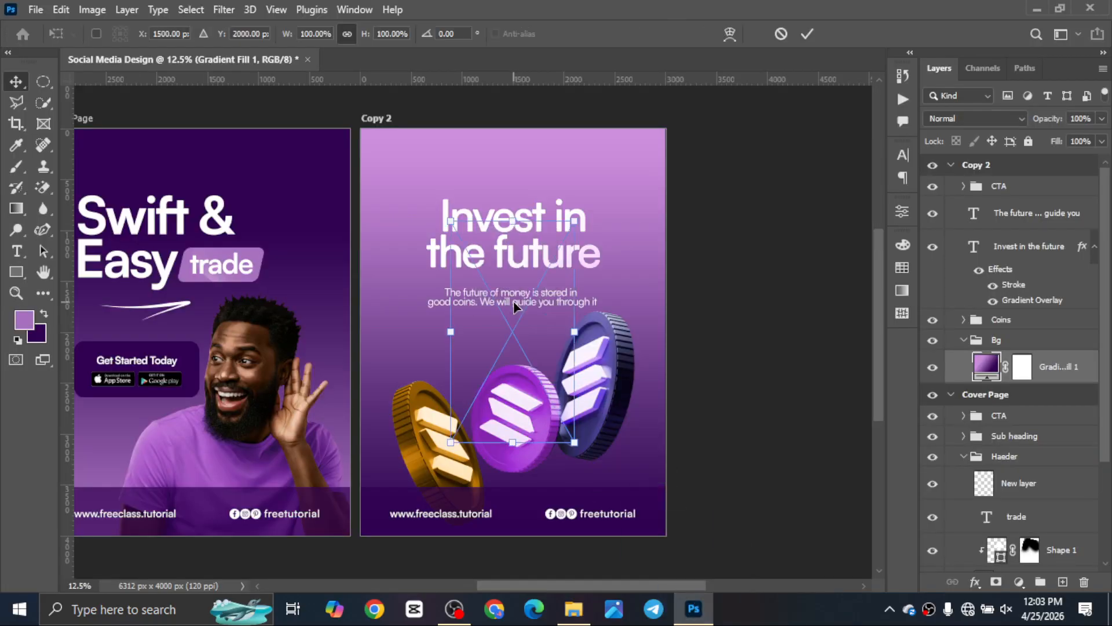
{"action": "left_click_drag", "start_coordinate": [577, 332], "coordinate": [682, 330]}
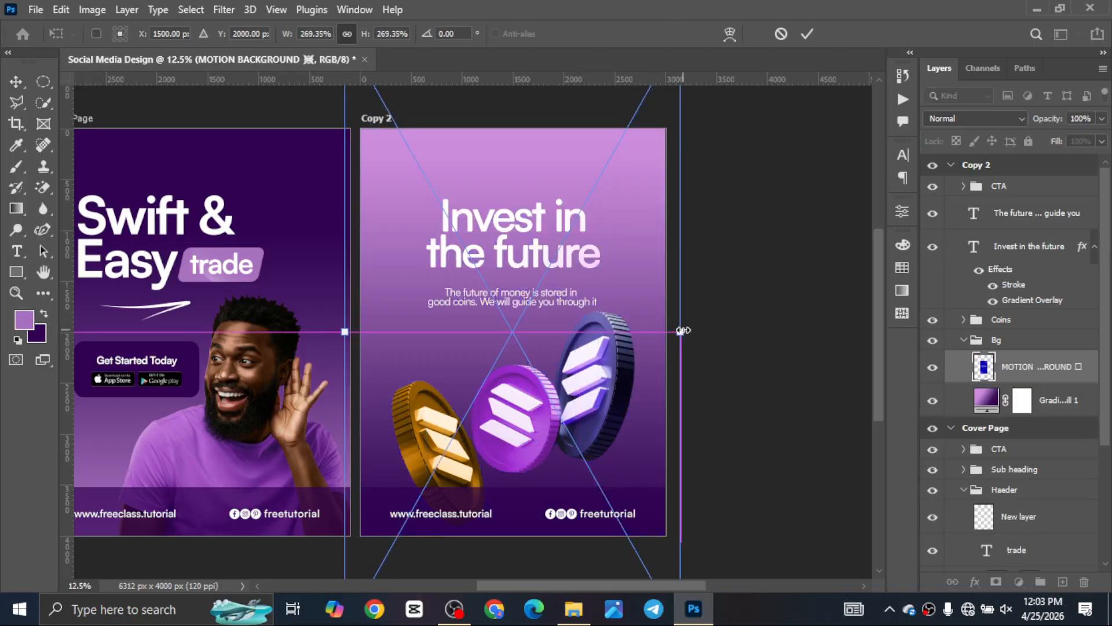
{"action": "key", "text": "Return"}
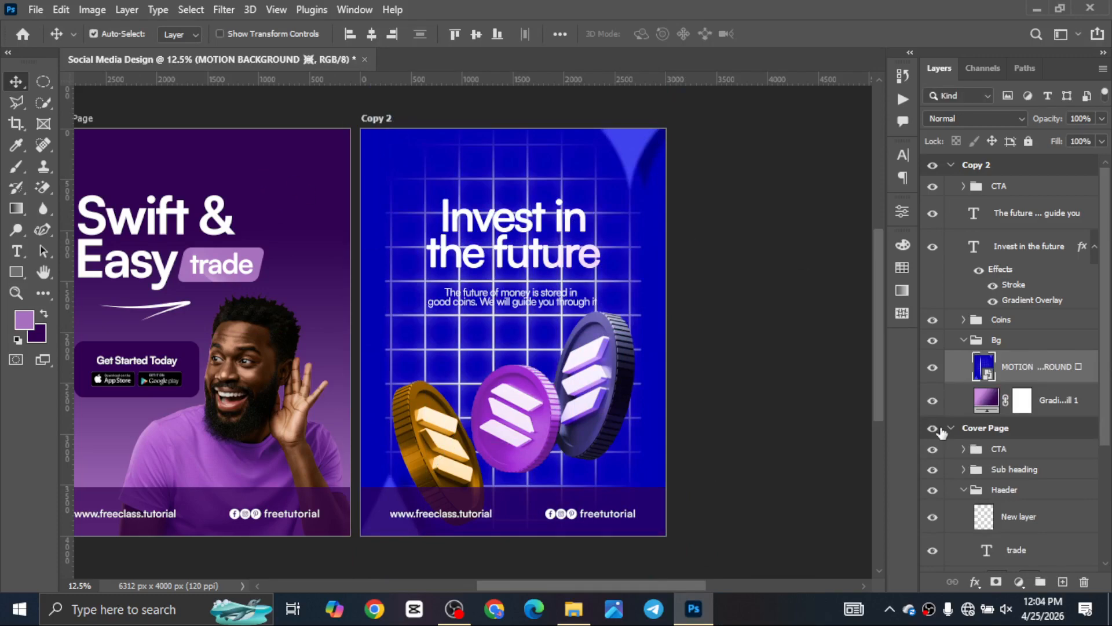
Fully desaturate the MOTION BACKGROUND layer with a Hue/Saturation adjustment.
{"action": "key", "text": "ctrl+u"}
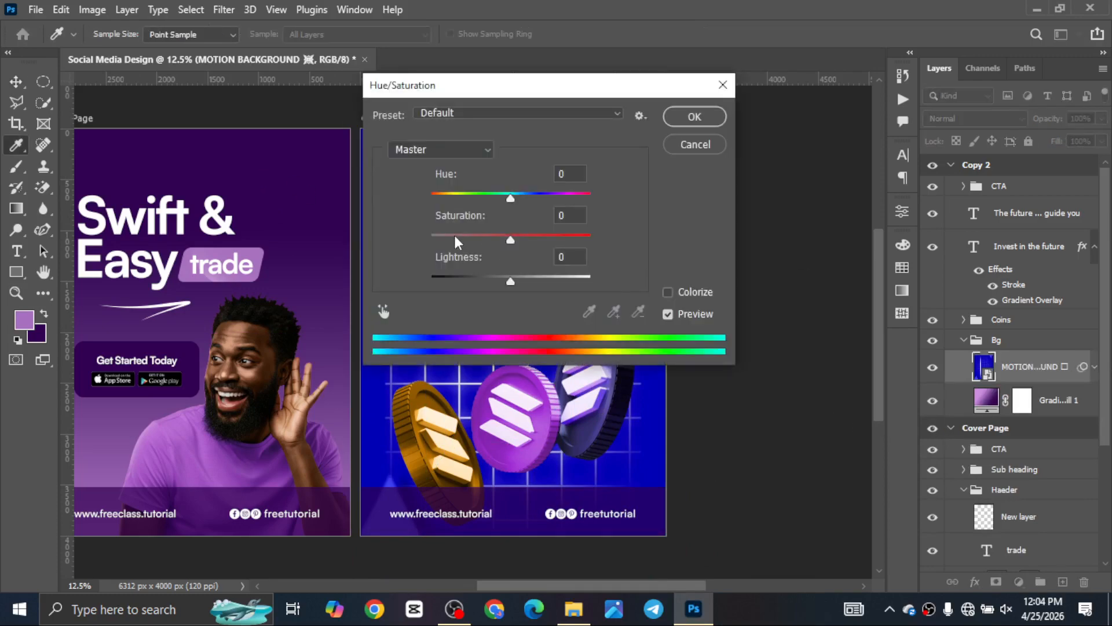
{"action": "left_click_drag", "start_coordinate": [511, 239], "coordinate": [431, 239]}
{"action": "left_click", "coordinate": [697, 115]}
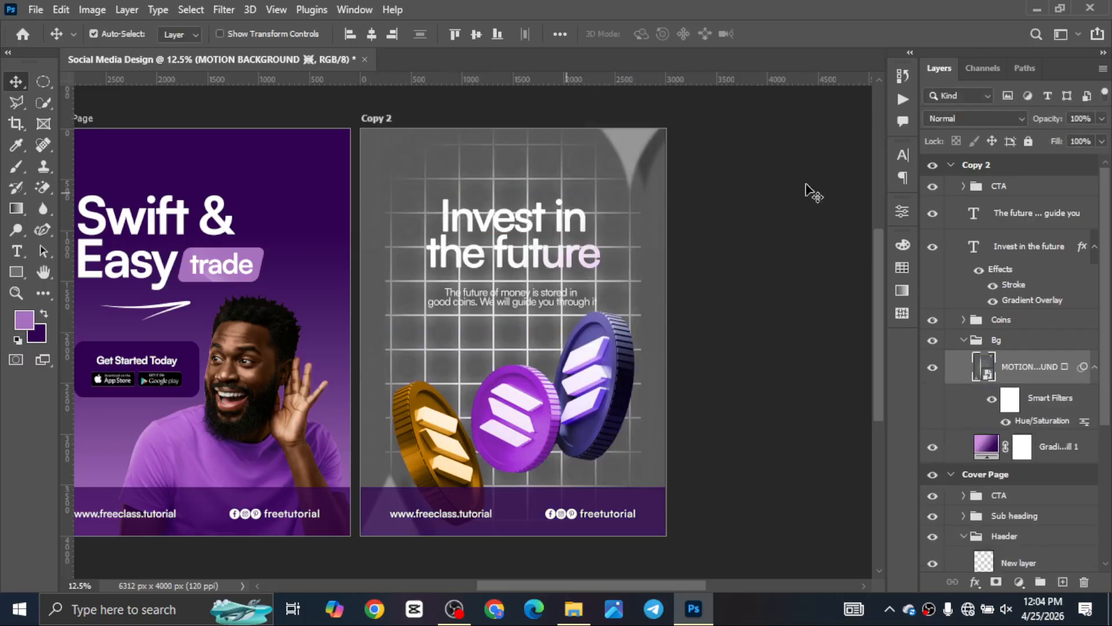
Set the MOTION BACKGROUND layer's blend mode to Soft Light and its opacity to 15%.
{"action": "left_click", "coordinate": [944, 119]}
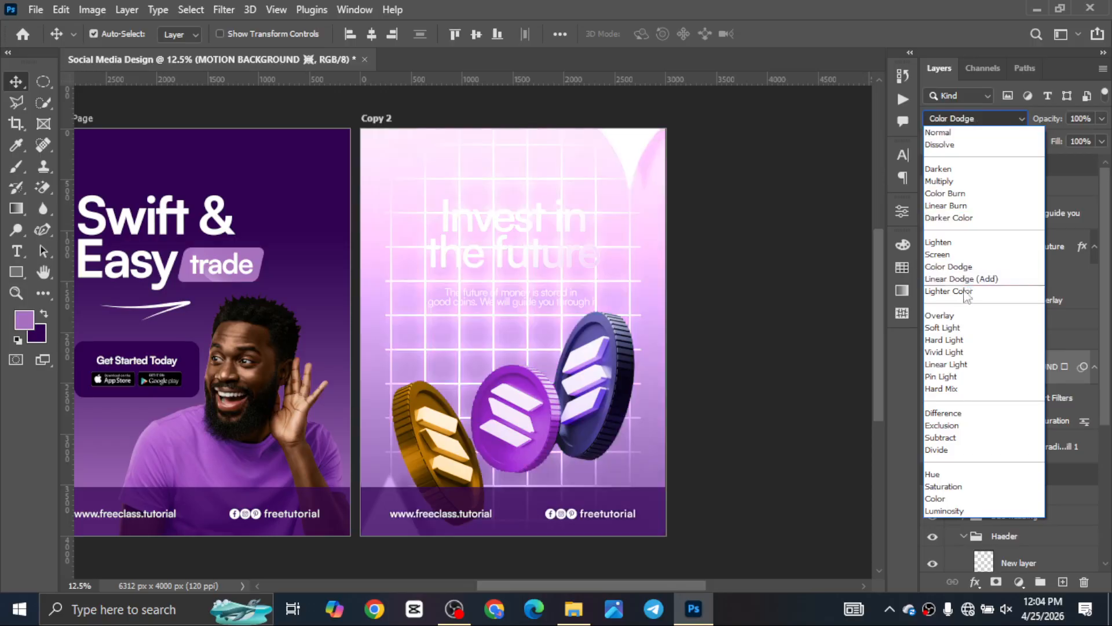
{"action": "left_click", "coordinate": [962, 328]}
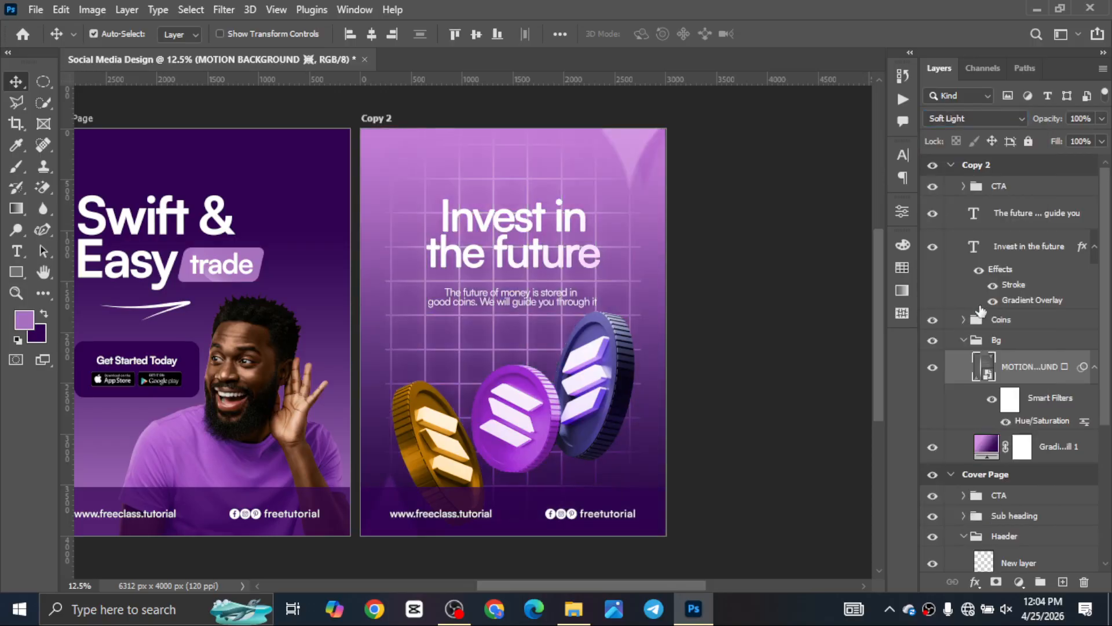
{"action": "double_click", "coordinate": [1081, 118]}
{"action": "type", "text": "15"}
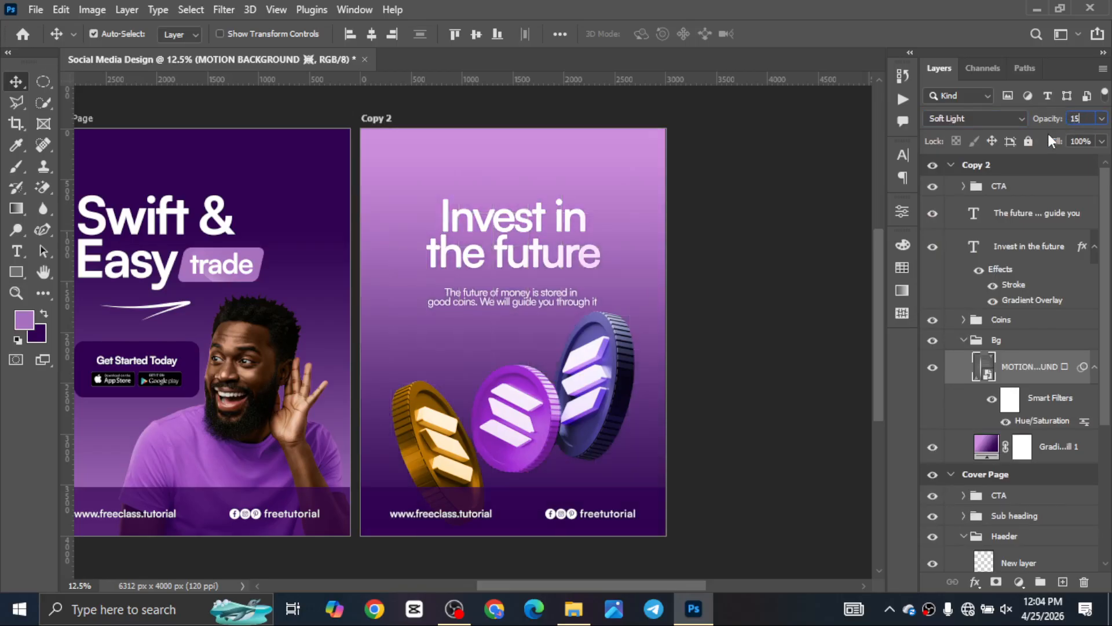
{"action": "left_click", "coordinate": [762, 268]}
Scale the MOTION BACKGROUND grid layer down to about 224% around its center.
{"action": "scroll", "coordinate": [555, 346], "scroll_direction": "down", "scroll_amount": 2}
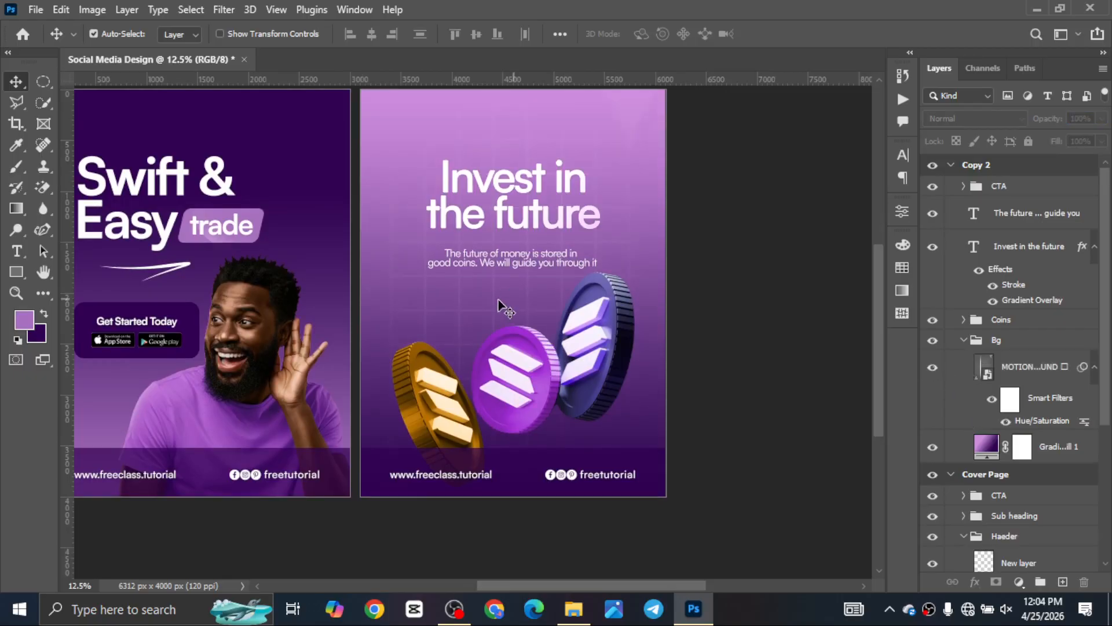
{"action": "scroll", "coordinate": [502, 306], "scroll_direction": "up", "scroll_amount": 1}
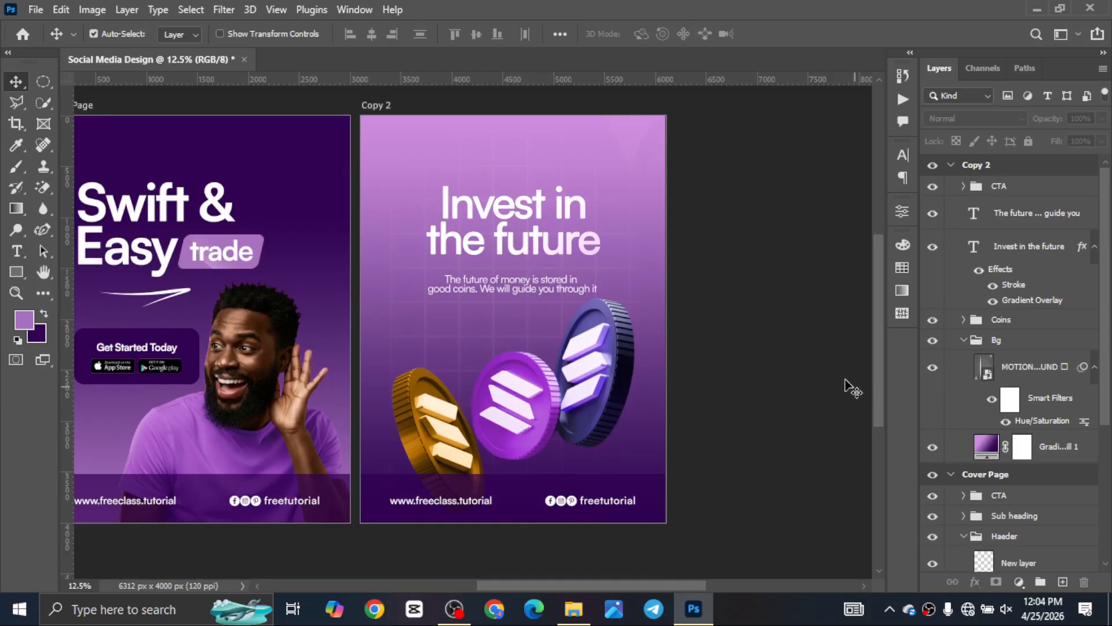
{"action": "left_click", "coordinate": [453, 326]}
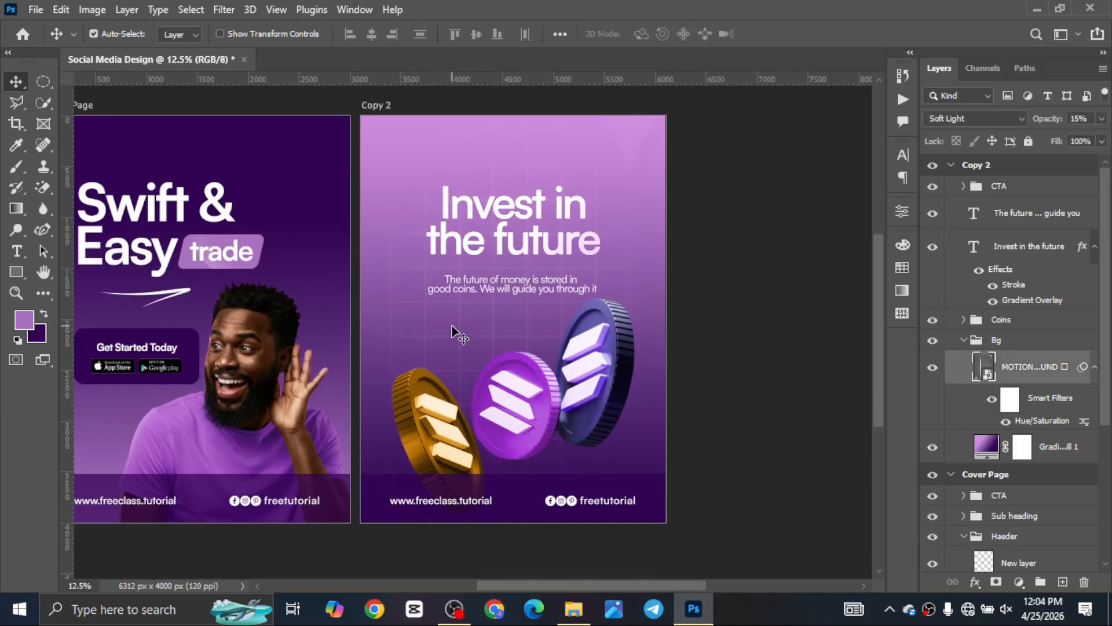
{"action": "key", "text": "ctrl+t"}
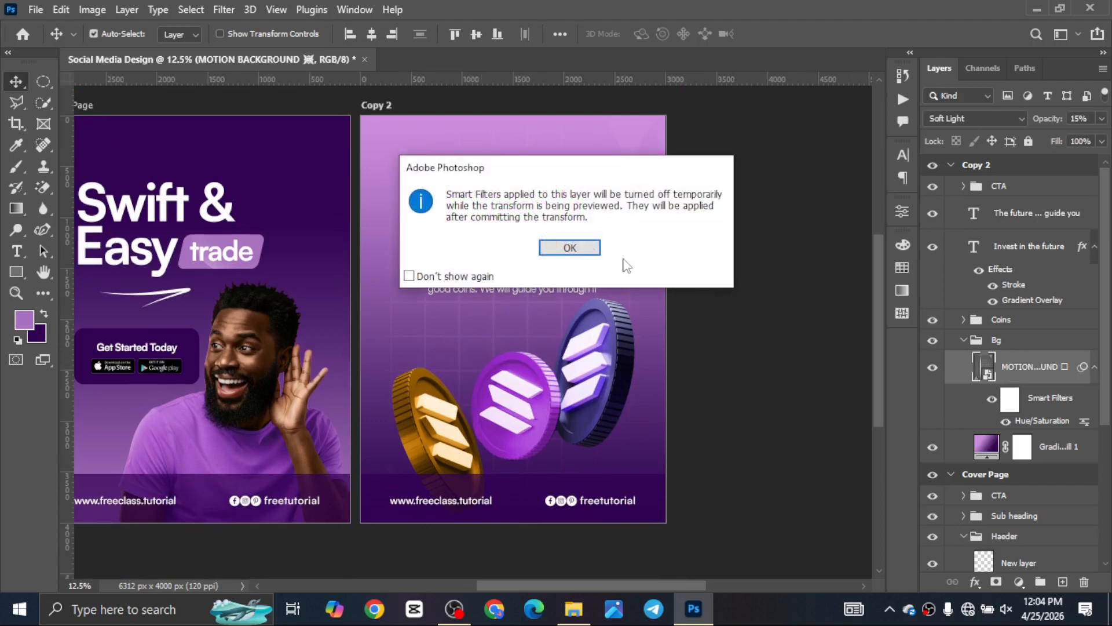
{"action": "key", "text": "Return"}
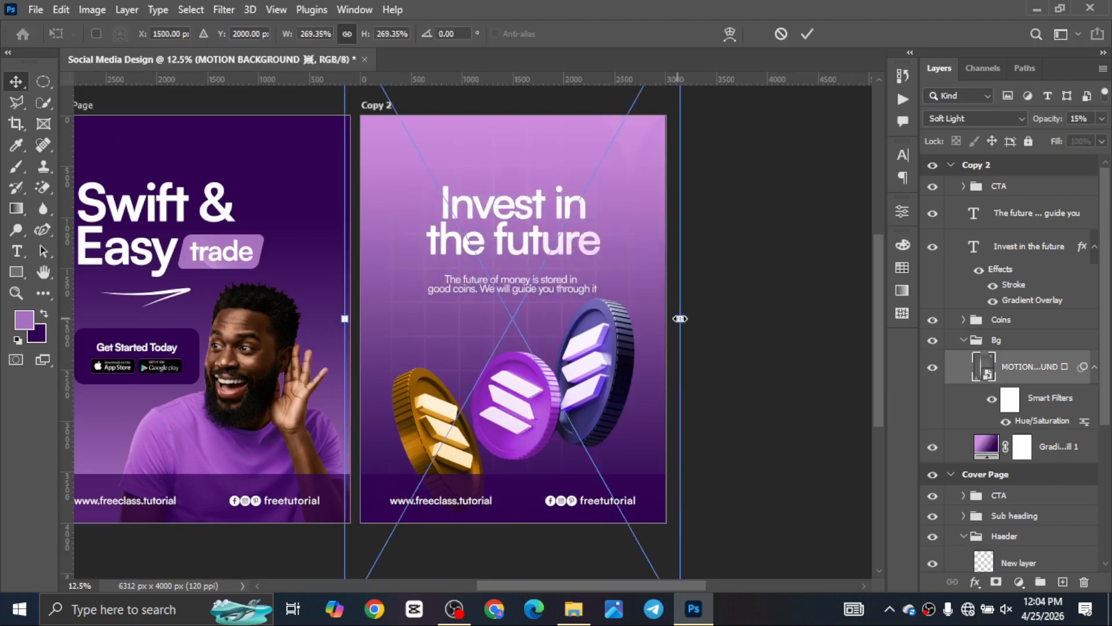
{"action": "left_click_drag", "start_coordinate": [680, 318], "coordinate": [649, 317]}
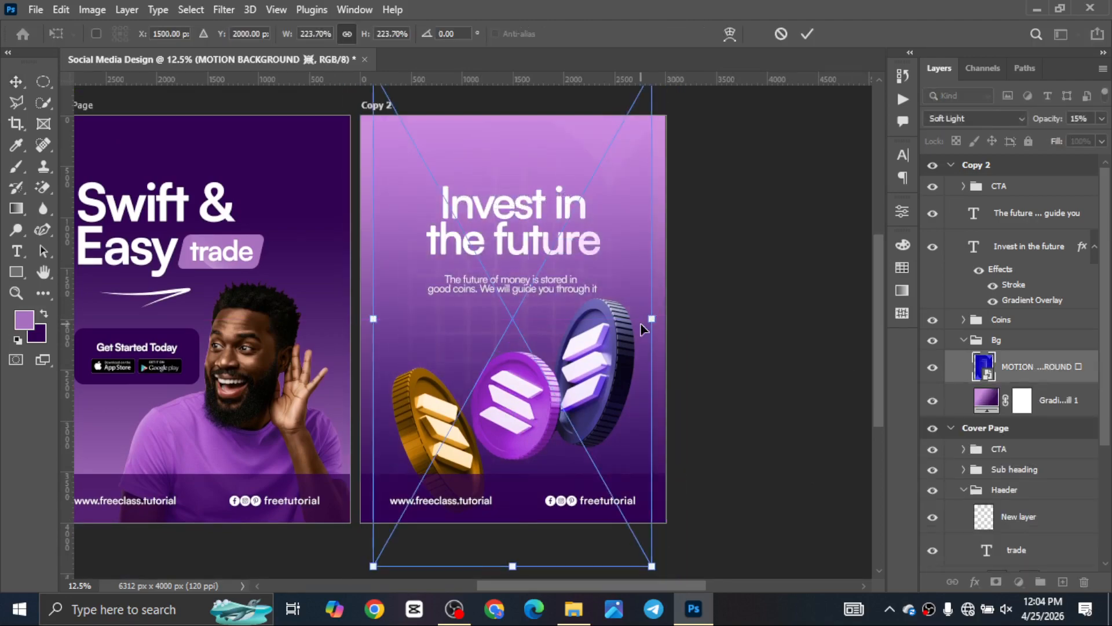
{"action": "key", "text": "Return"}
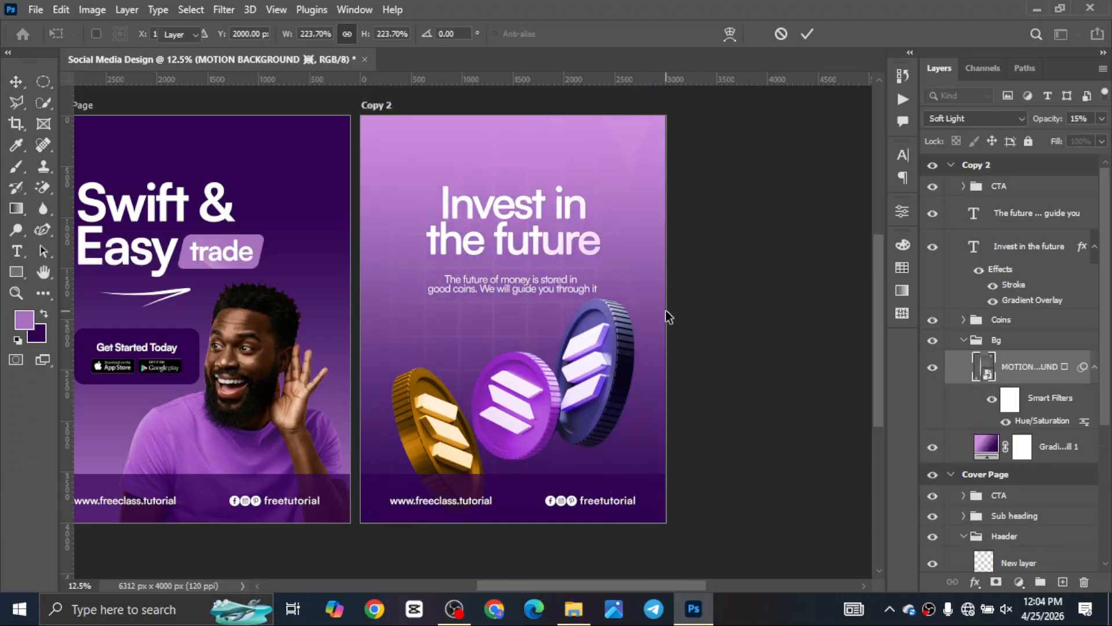
Select the Copy 2 artboard and collapse the layer contents of the Copy 2 and Cover Page artboards.
{"action": "scroll", "coordinate": [426, 515], "scroll_direction": "down", "scroll_amount": 1}
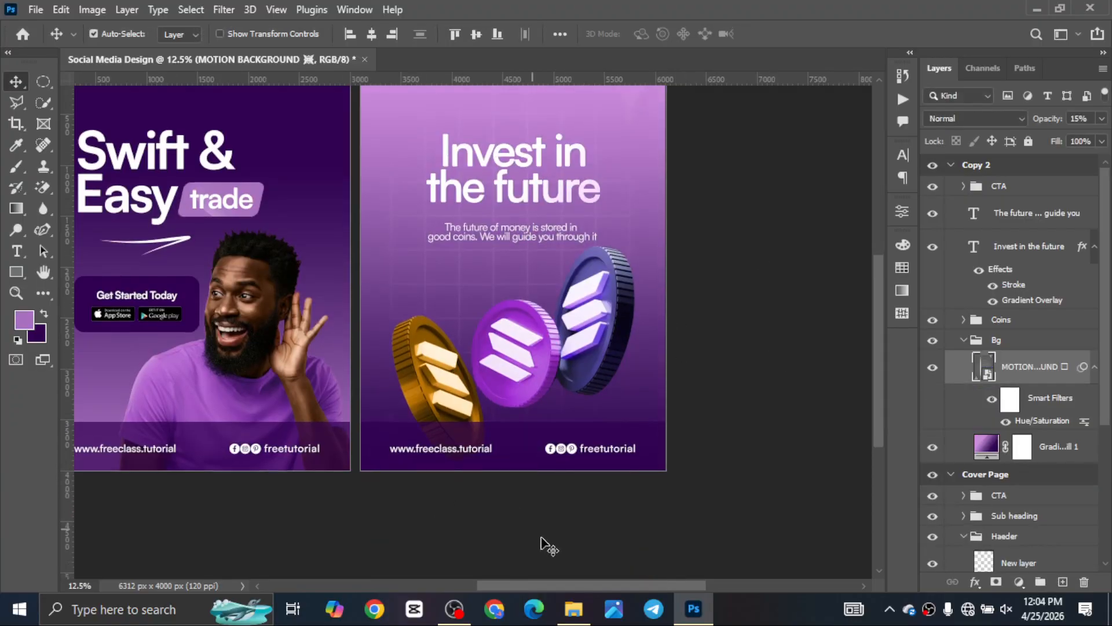
{"action": "left_click", "coordinate": [541, 544]}
{"action": "left_click_drag", "start_coordinate": [594, 585], "coordinate": [565, 578]}
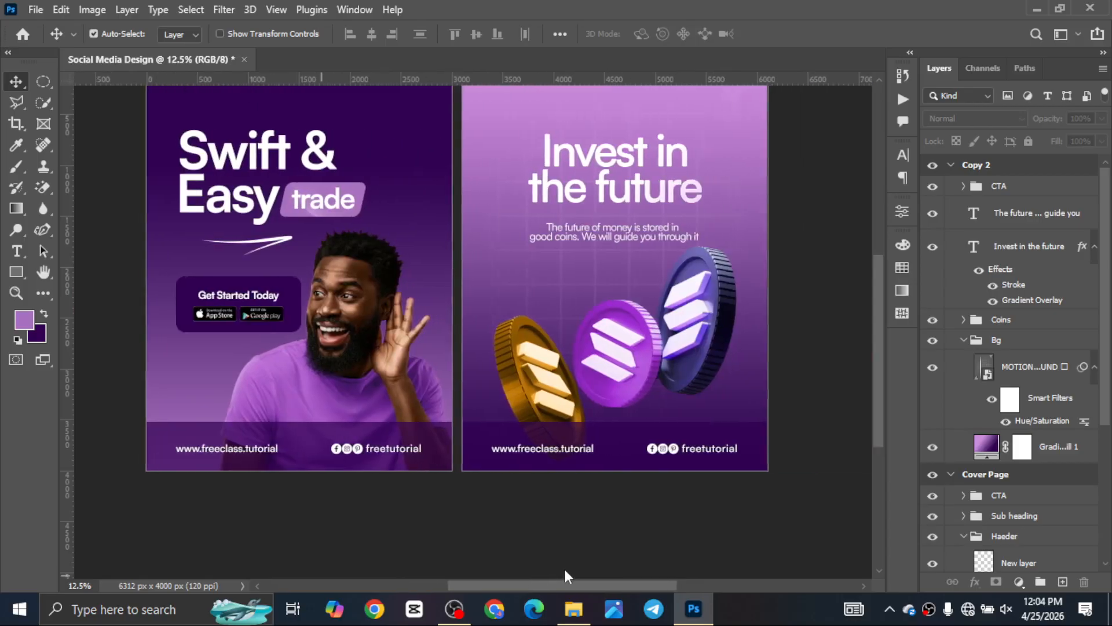
{"action": "scroll", "coordinate": [562, 425], "scroll_direction": "up", "scroll_amount": 2}
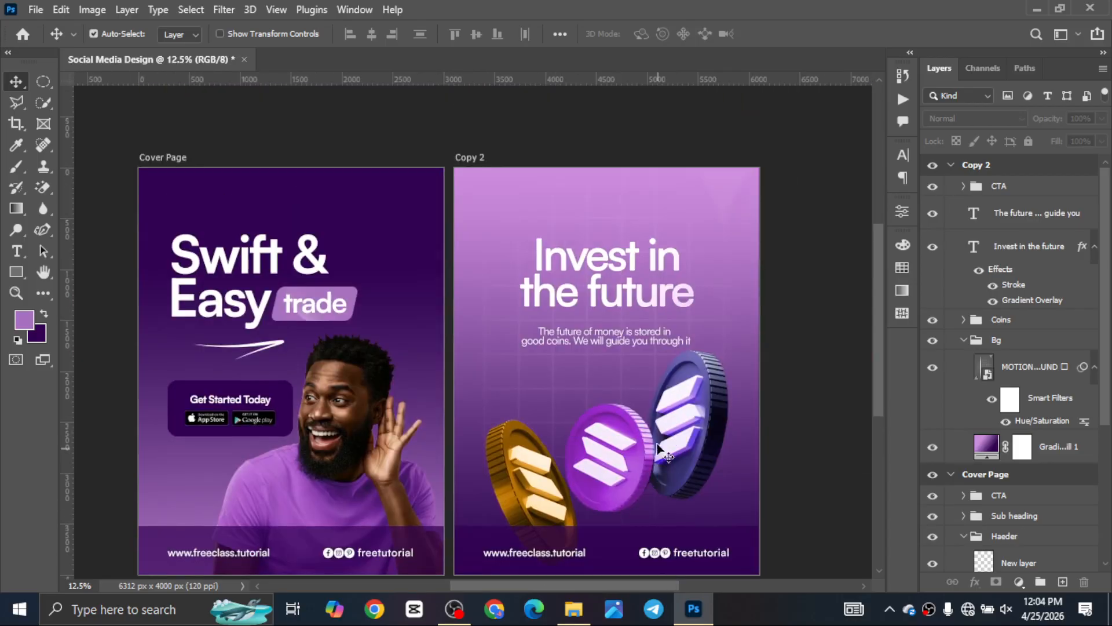
{"action": "scroll", "coordinate": [669, 463], "scroll_direction": "down", "scroll_amount": 1}
{"action": "left_click", "coordinate": [481, 120]}
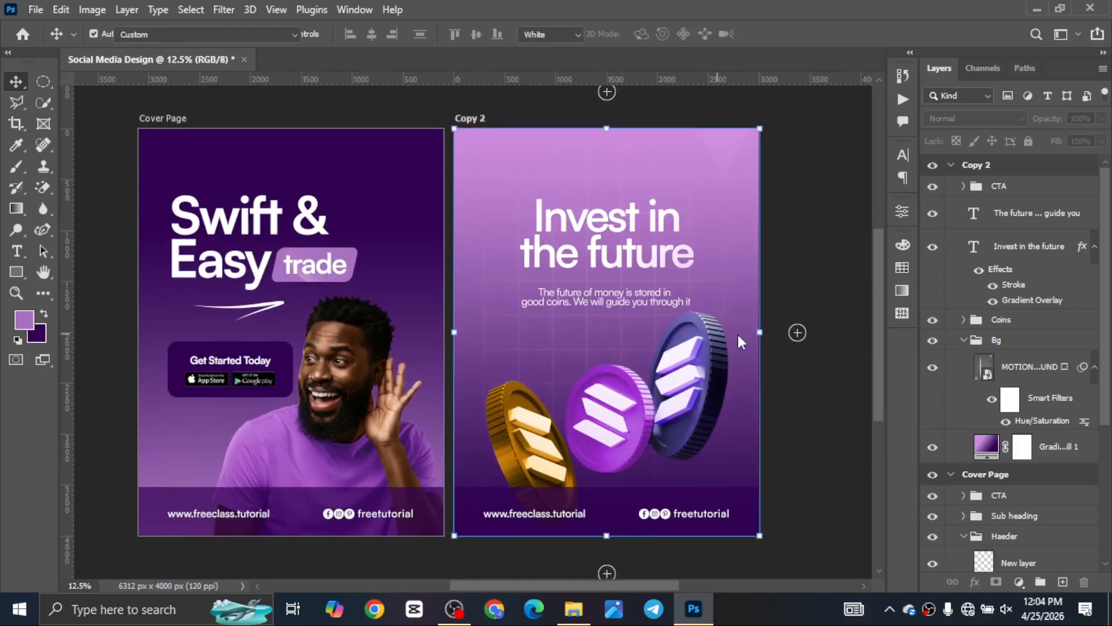
{"action": "left_click_drag", "start_coordinate": [802, 330], "coordinate": [483, 118]}
{"action": "left_click", "coordinate": [482, 120]}
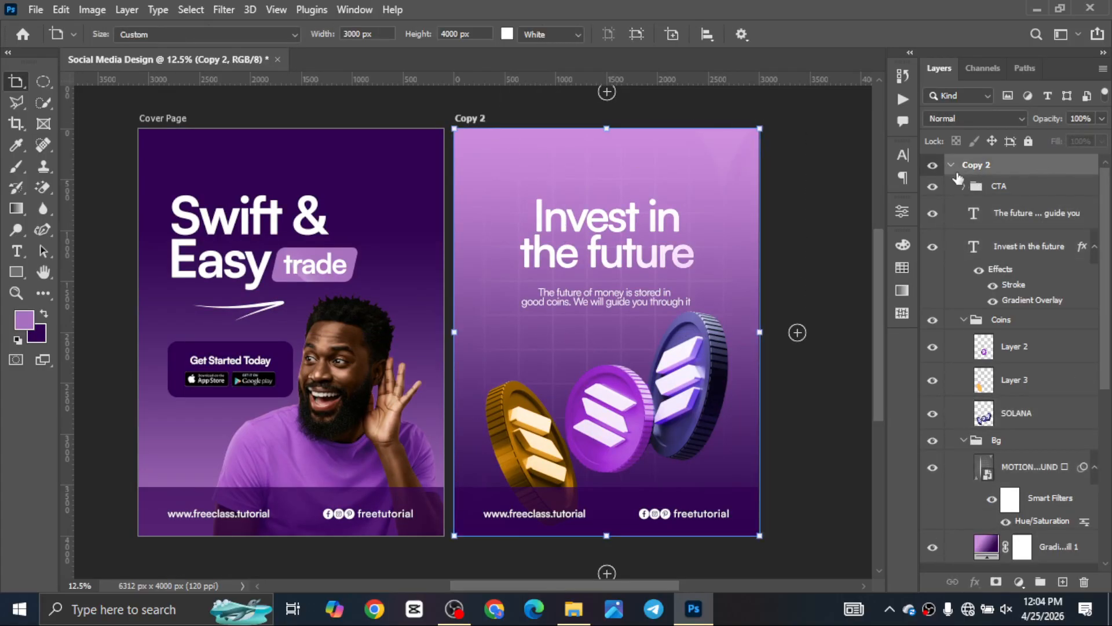
{"action": "left_click", "coordinate": [951, 166]}
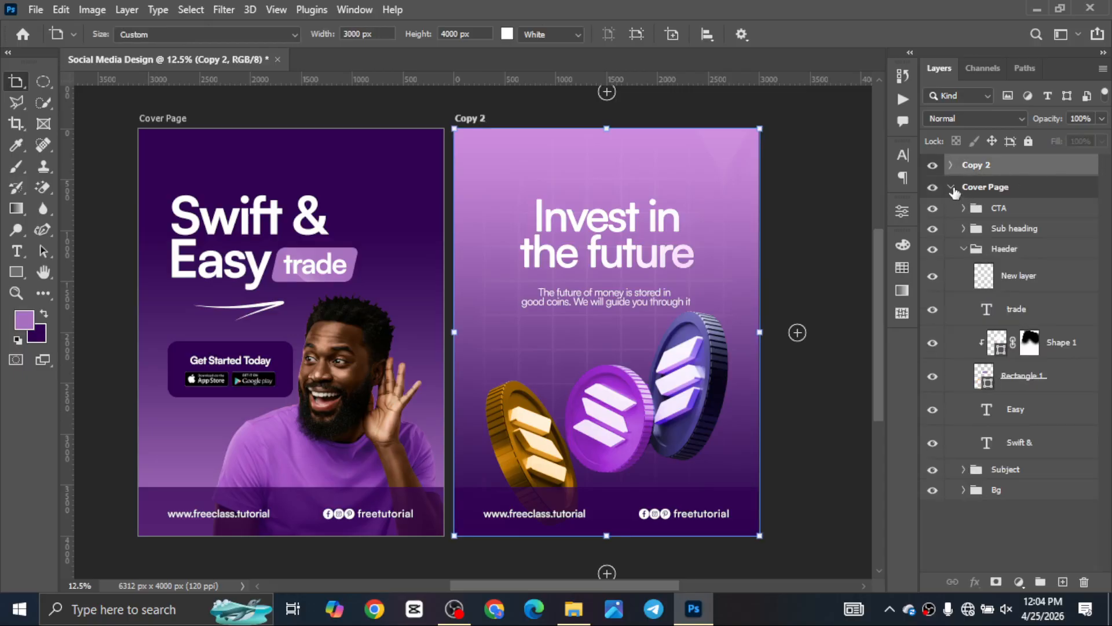
{"action": "left_click", "coordinate": [951, 188]}
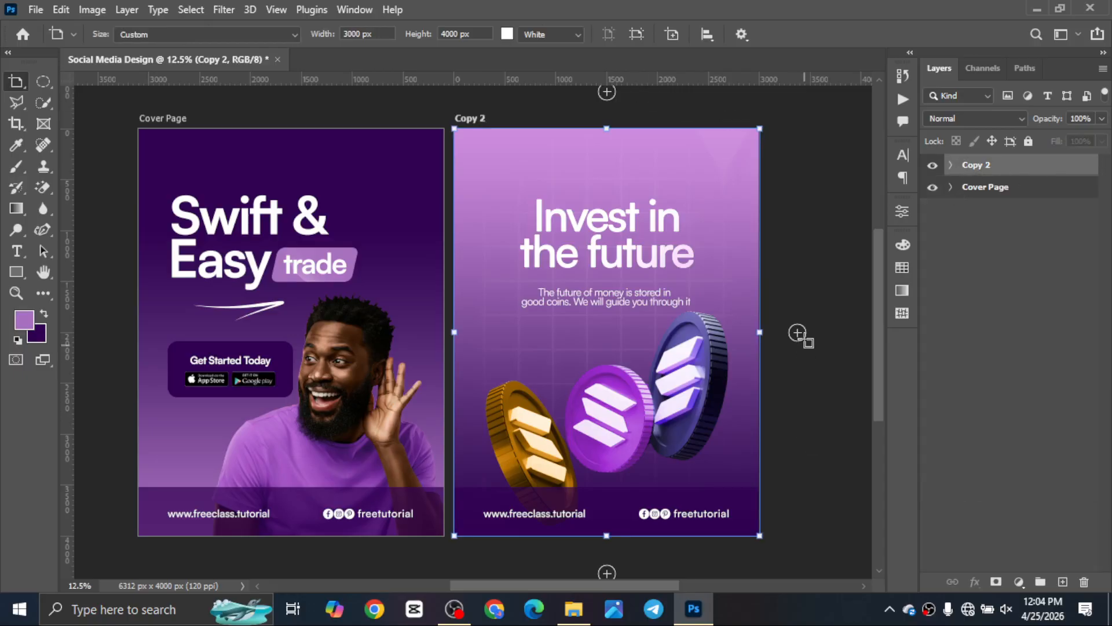
Add a 3000 x 4000 px artboard beside Copy 2 and duplicate the Cover Page's gradient fill layer into it.
{"action": "left_click", "coordinate": [798, 332]}
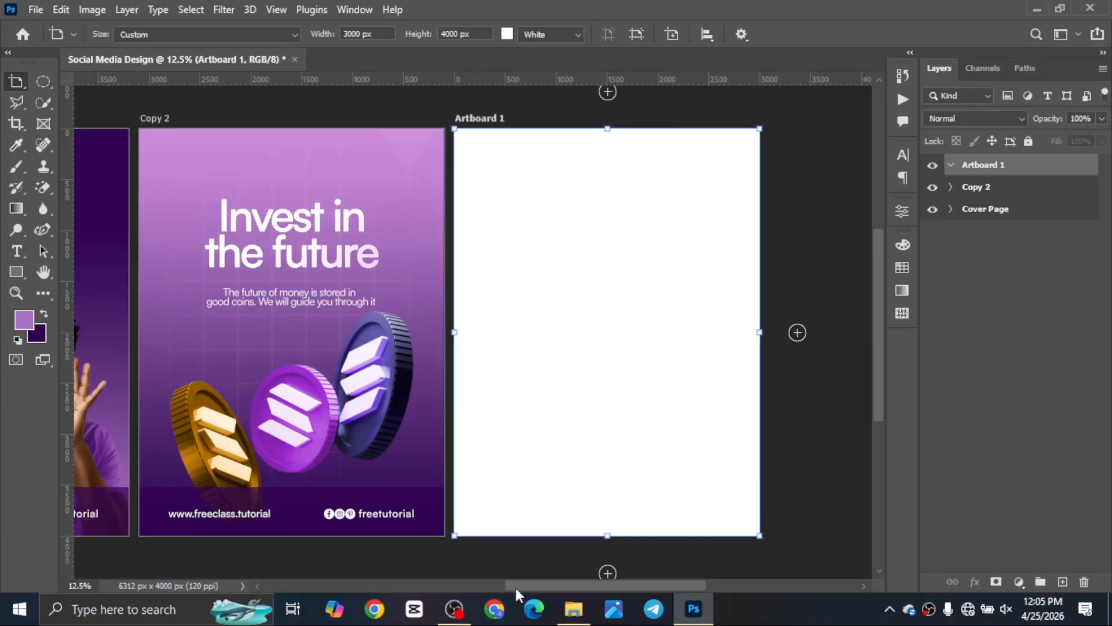
{"action": "left_click_drag", "start_coordinate": [516, 587], "coordinate": [449, 559]}
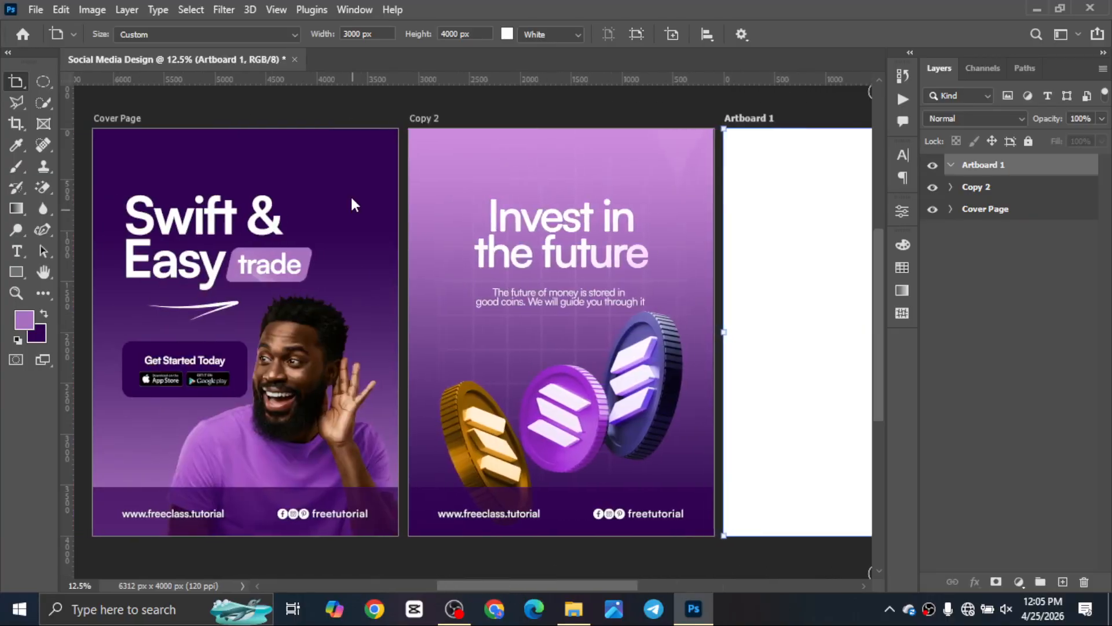
{"action": "key", "text": "v"}
{"action": "left_click", "coordinate": [355, 205]}
{"action": "left_click_drag", "start_coordinate": [987, 536], "coordinate": [1026, 172]}
{"action": "left_click_drag", "start_coordinate": [640, 586], "coordinate": [778, 571]}
Collapse the Cover Page artboard's layers and rename Artboard 1 as page 3.
{"action": "left_click", "coordinate": [950, 243]}
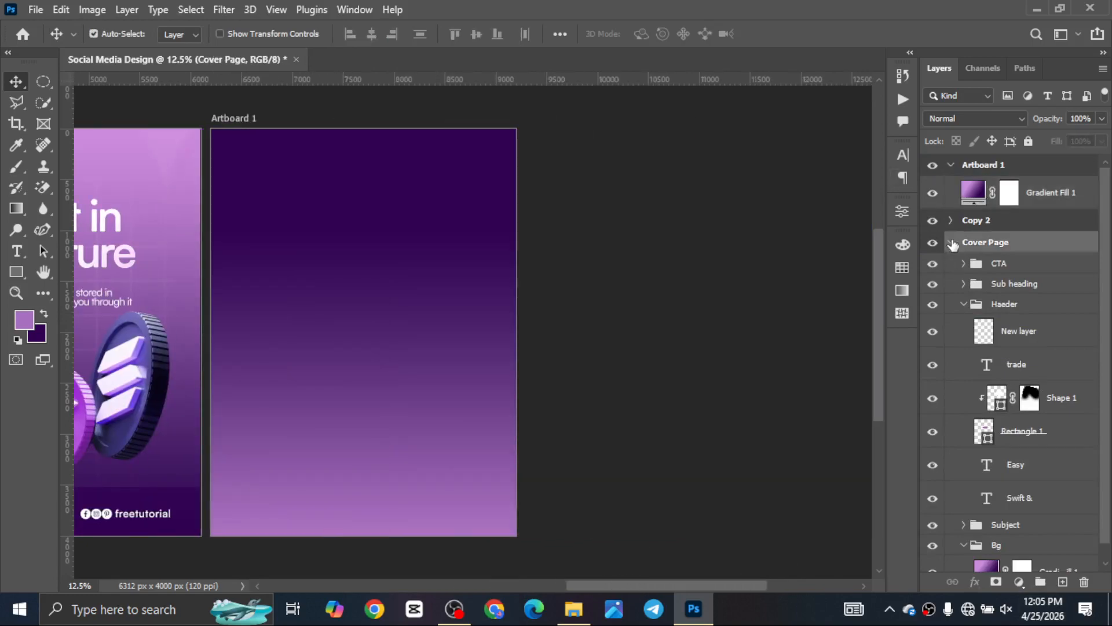
{"action": "left_click", "coordinate": [951, 242]}
{"action": "double_click", "coordinate": [1011, 167]}
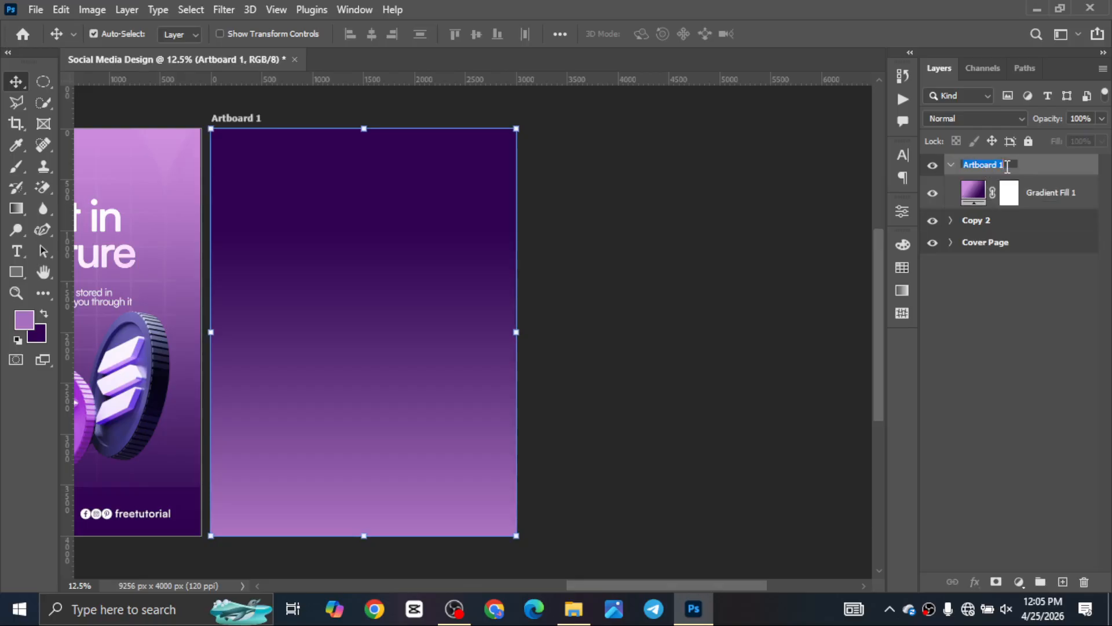
{"action": "type", "text": "page 3"}
{"action": "key", "text": "Return"}
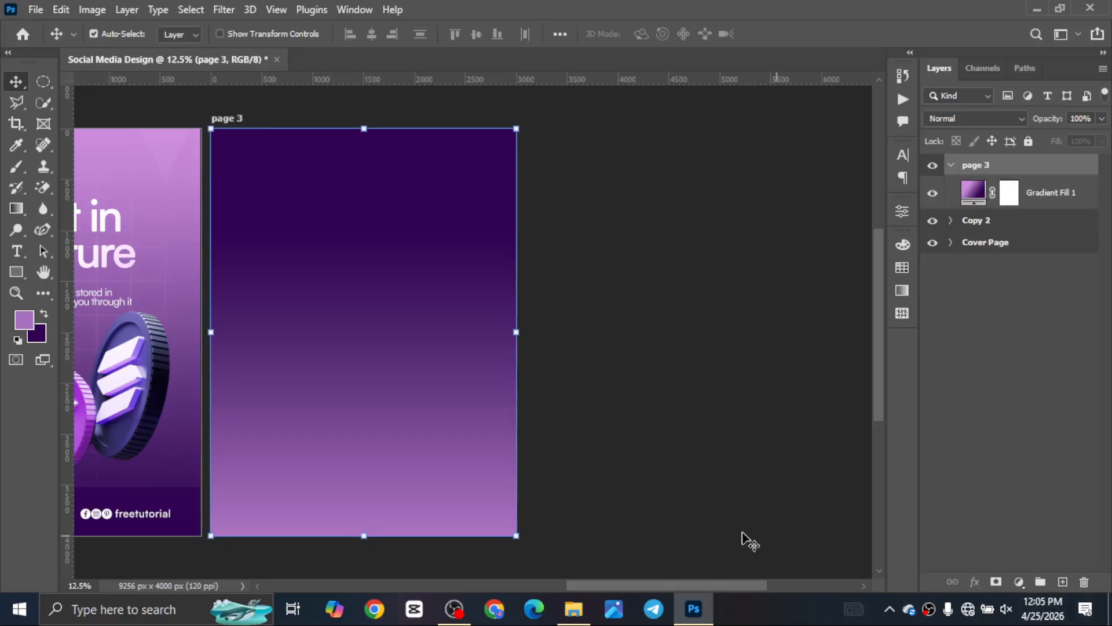
Place the Unlock Digital Currency banknote image from the Flyer Design Course folder on page 3, centered horizontally and extending past the artboard's lower edge.
{"action": "left_click_drag", "start_coordinate": [746, 587], "coordinate": [681, 554]}
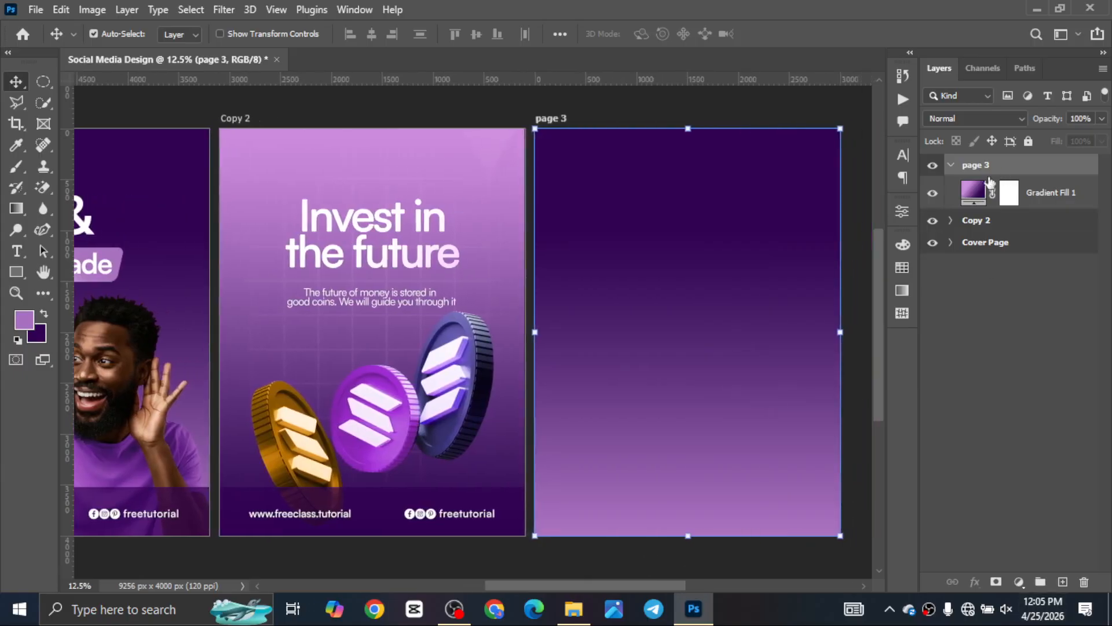
{"action": "left_click", "coordinate": [574, 608]}
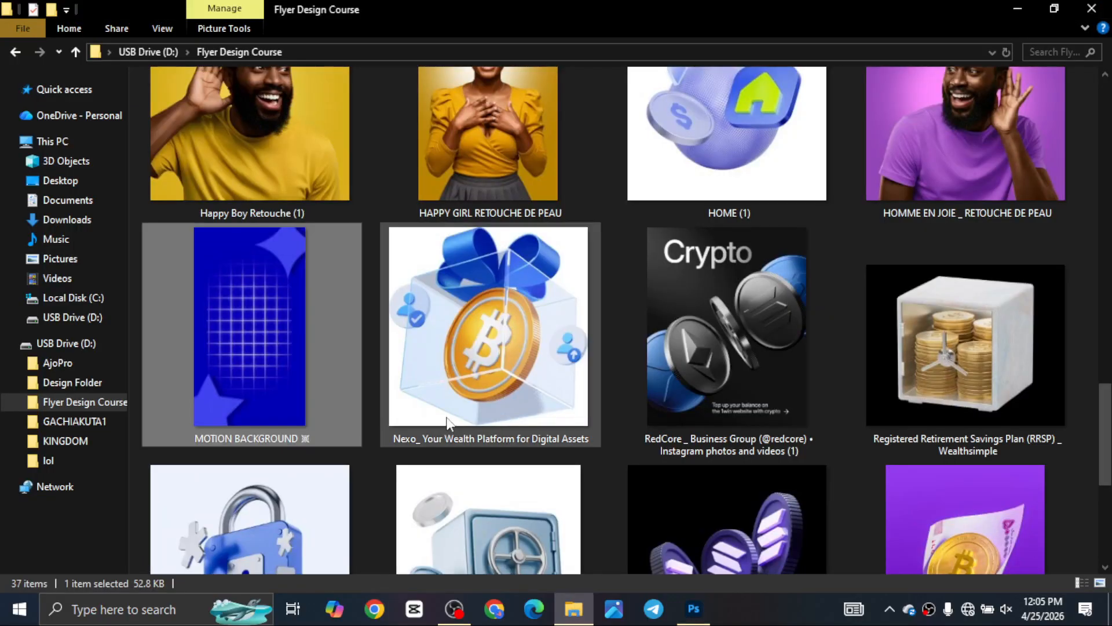
{"action": "scroll", "coordinate": [460, 414], "scroll_direction": "down", "scroll_amount": 2}
{"action": "scroll", "coordinate": [903, 429], "scroll_direction": "down", "scroll_amount": 4}
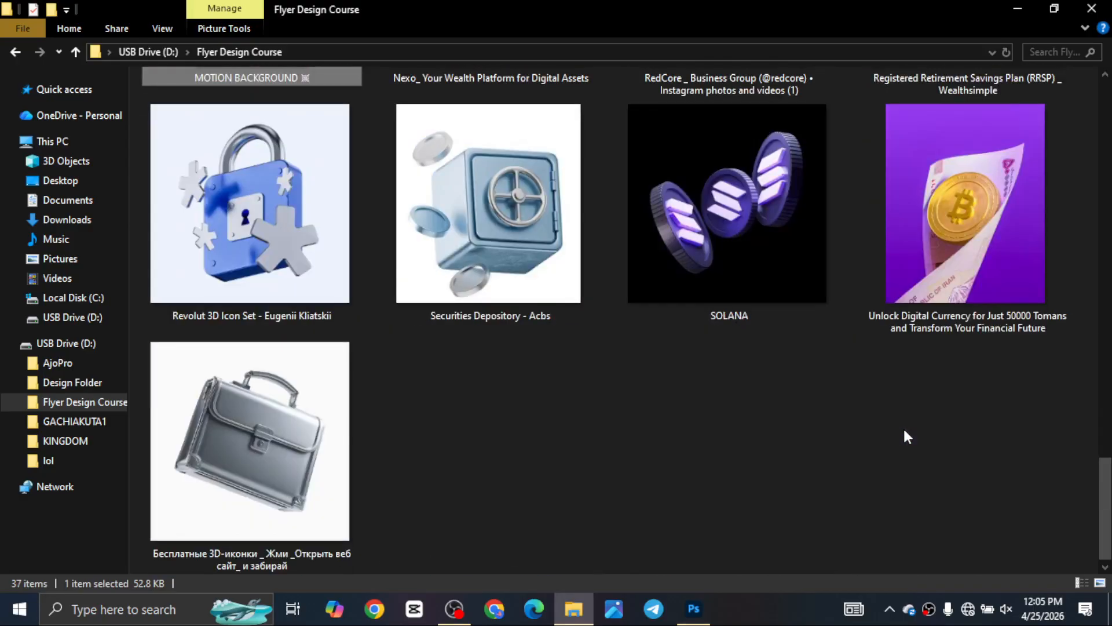
{"action": "left_click_drag", "start_coordinate": [978, 169], "coordinate": [675, 318]}
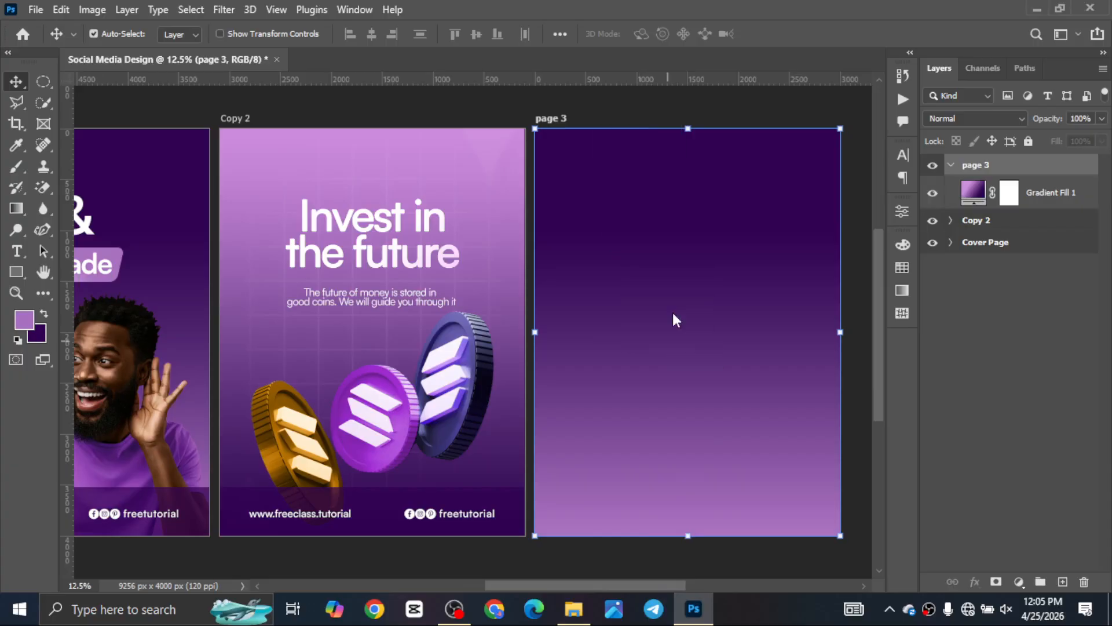
{"action": "left_click_drag", "start_coordinate": [687, 472], "coordinate": [687, 544]}
{"action": "key", "text": "Return"}
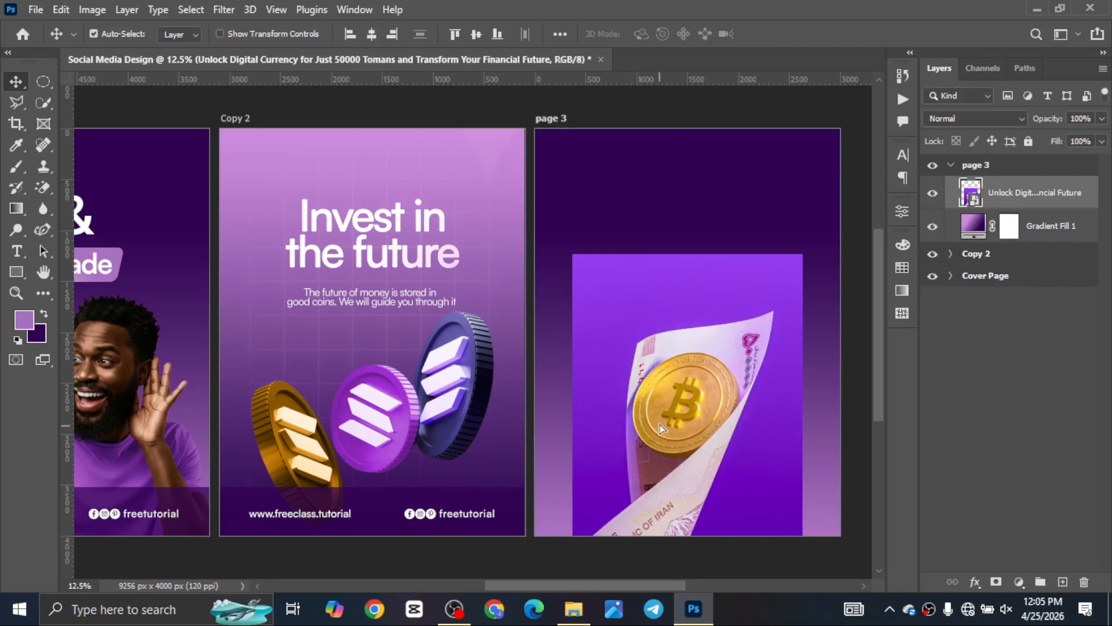
{"action": "left_click_drag", "start_coordinate": [660, 429], "coordinate": [659, 424]}
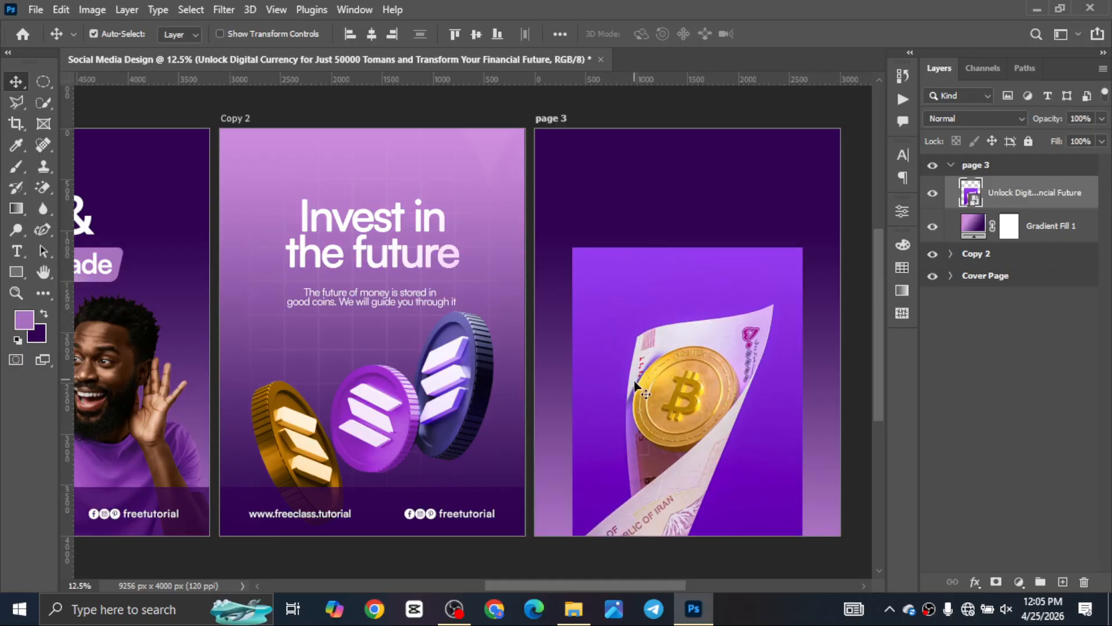
Rasterize the banknote image and erase its purple background with the Magic Eraser at a tolerance of 32.
{"action": "left_click", "coordinate": [43, 187]}
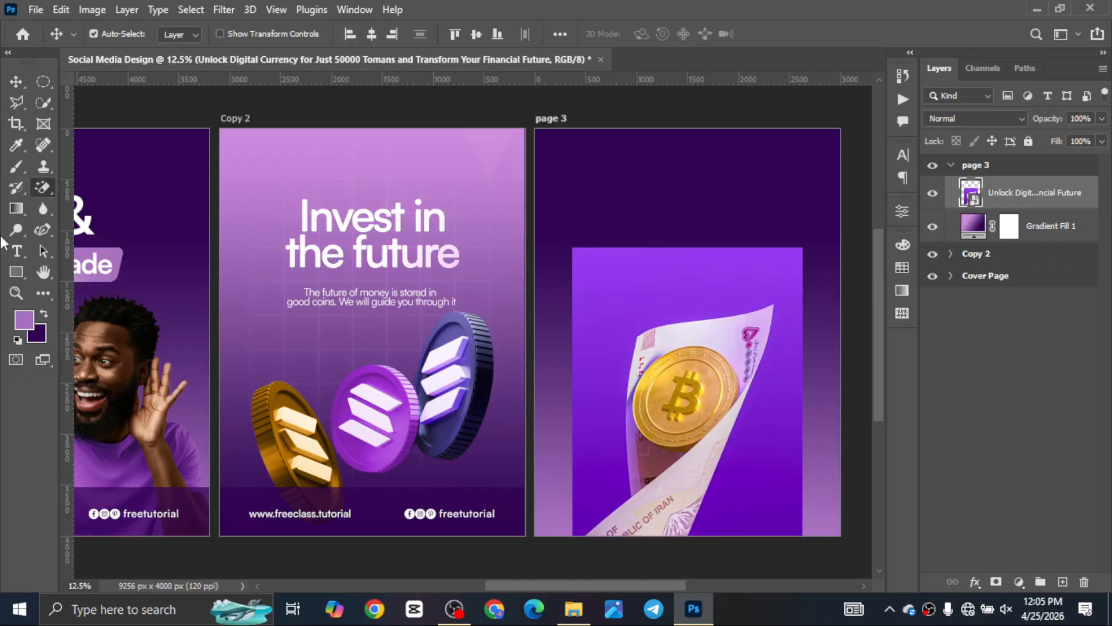
{"action": "left_click", "coordinate": [613, 282]}
{"action": "left_click", "coordinate": [615, 273]}
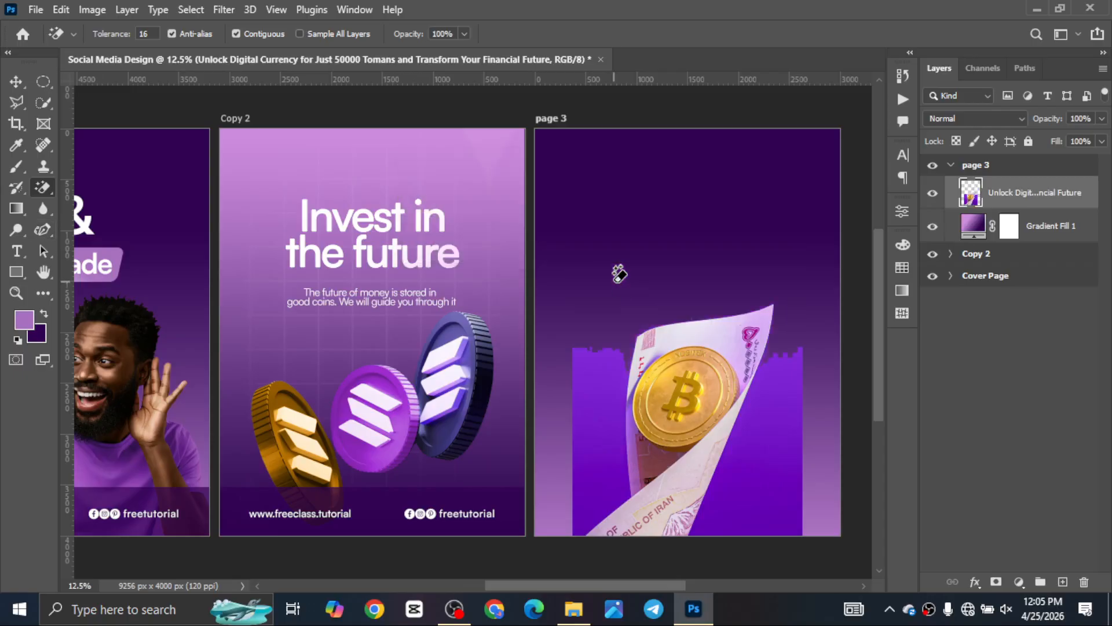
{"action": "key", "text": "ctrl+z"}
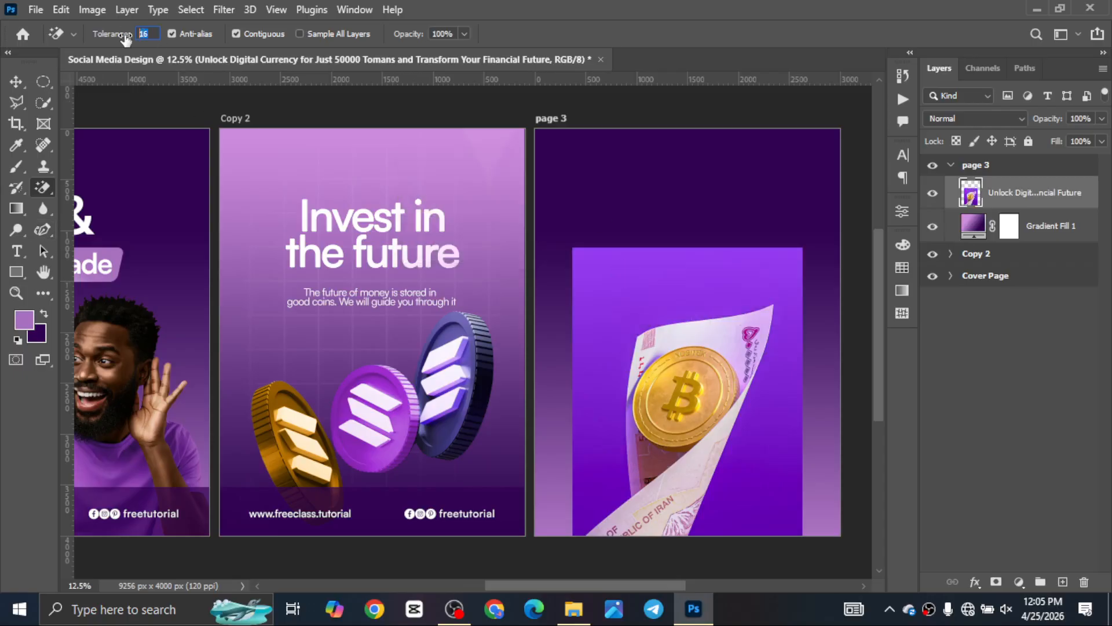
{"action": "left_click", "coordinate": [699, 253]}
{"action": "left_click", "coordinate": [620, 442]}
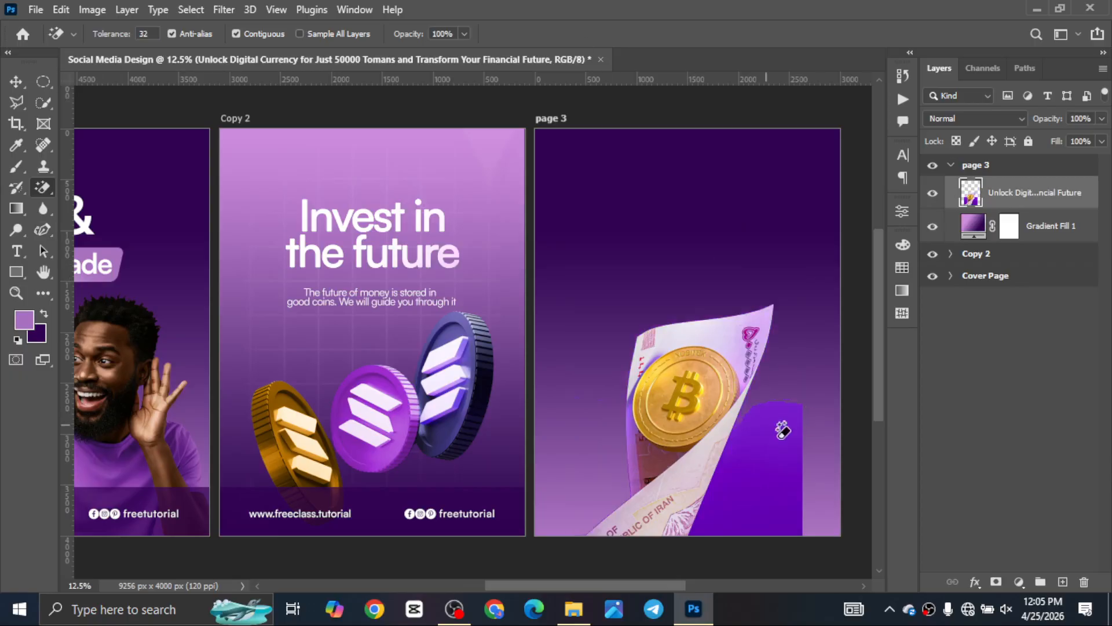
{"action": "left_click", "coordinate": [780, 443]}
{"action": "key", "text": "v"}
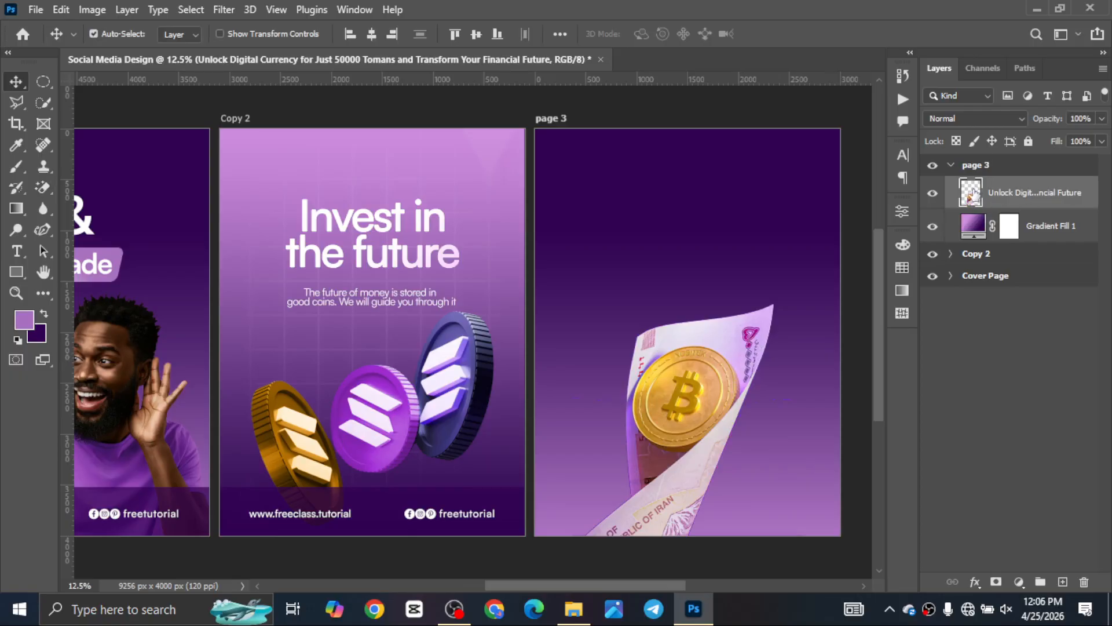
Trim the edges of the banknote cutout by masking it with a contracted selection of its outline and applying the mask.
{"action": "left_click", "coordinate": [969, 194], "text": "ctrl"}
{"action": "left_click", "coordinate": [94, 34]}
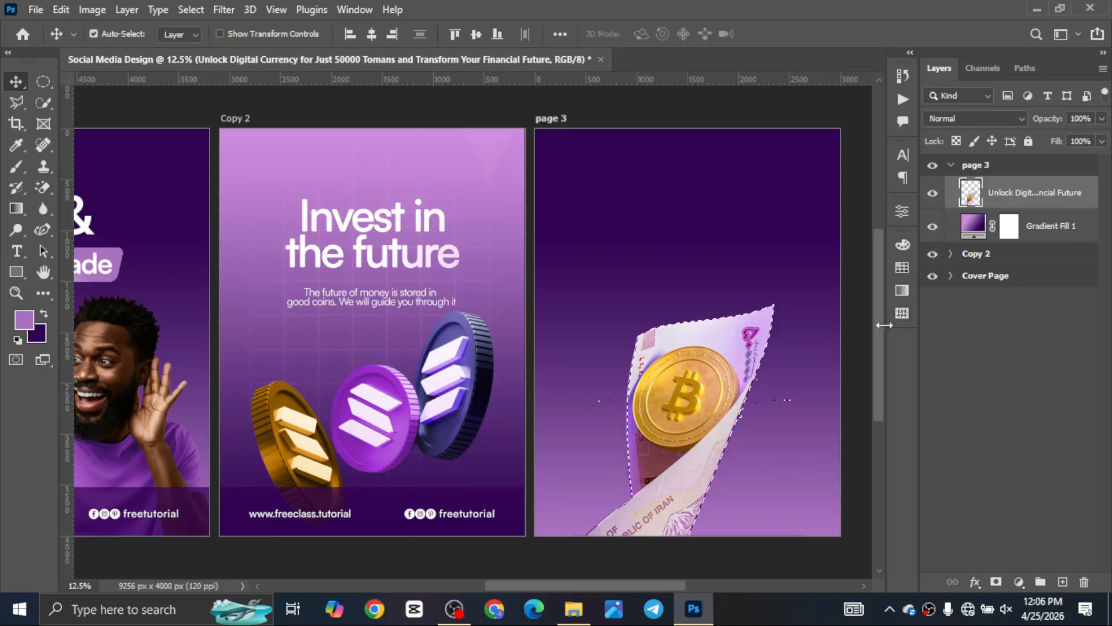
{"action": "left_click", "coordinate": [205, 3]}
{"action": "mouse_move", "coordinate": [211, 256]}
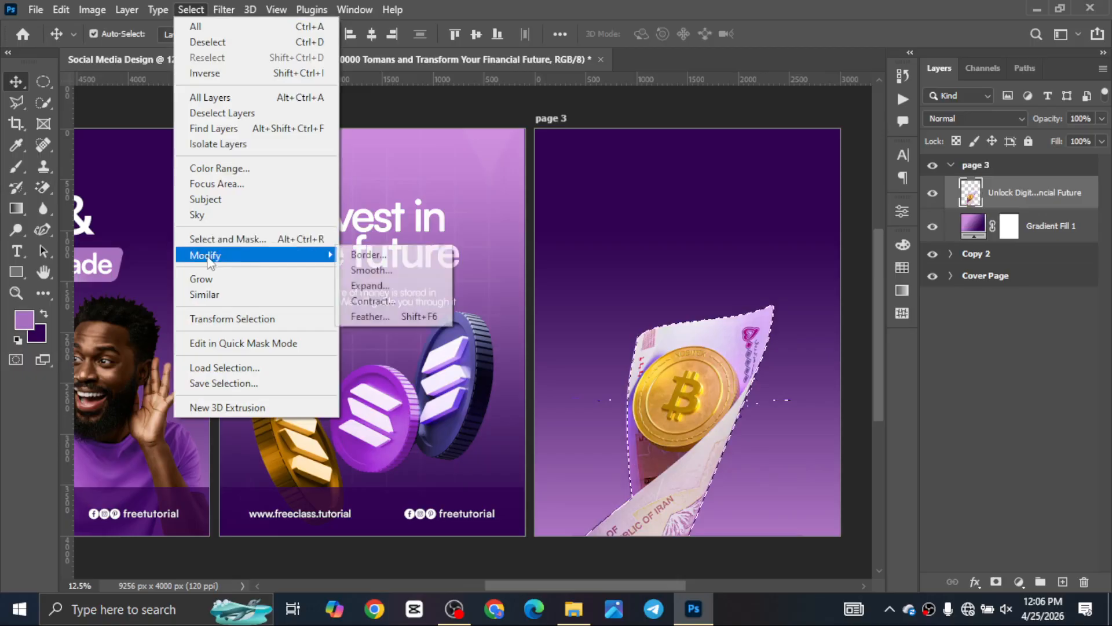
{"action": "left_click", "coordinate": [362, 300]}
{"action": "left_click", "coordinate": [624, 185]}
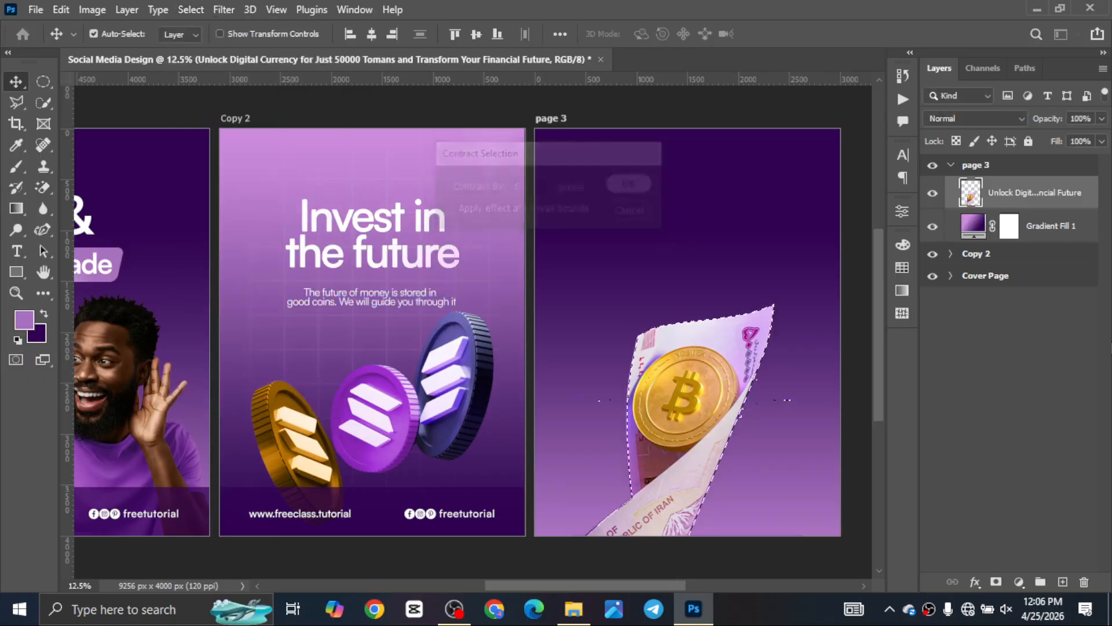
{"action": "left_click", "coordinate": [996, 582]}
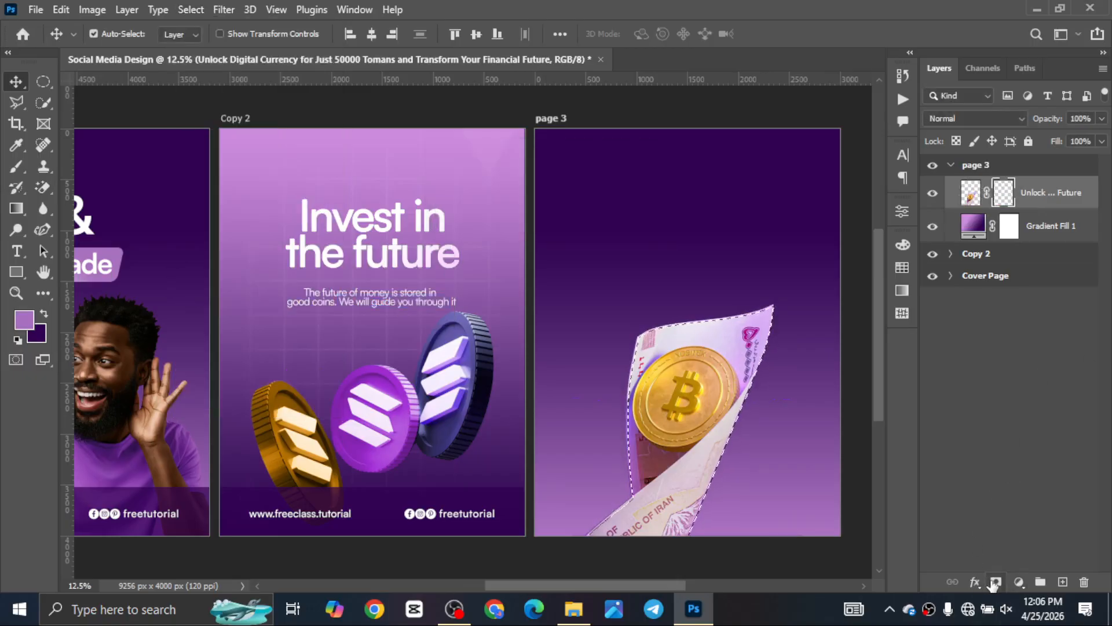
{"action": "right_click", "coordinate": [1010, 204]}
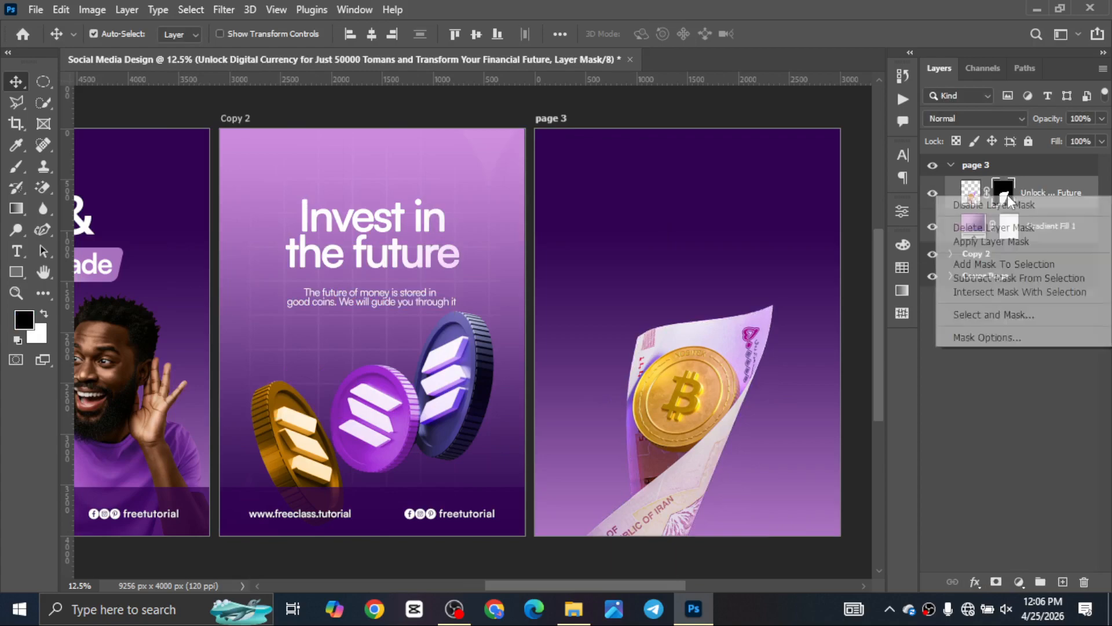
{"action": "left_click", "coordinate": [993, 242]}
Select the gold Bitcoin coin on the banknote with Quick Selection and copy it to a new layer.
{"action": "scroll", "coordinate": [671, 388], "scroll_direction": "down", "scroll_amount": 5}
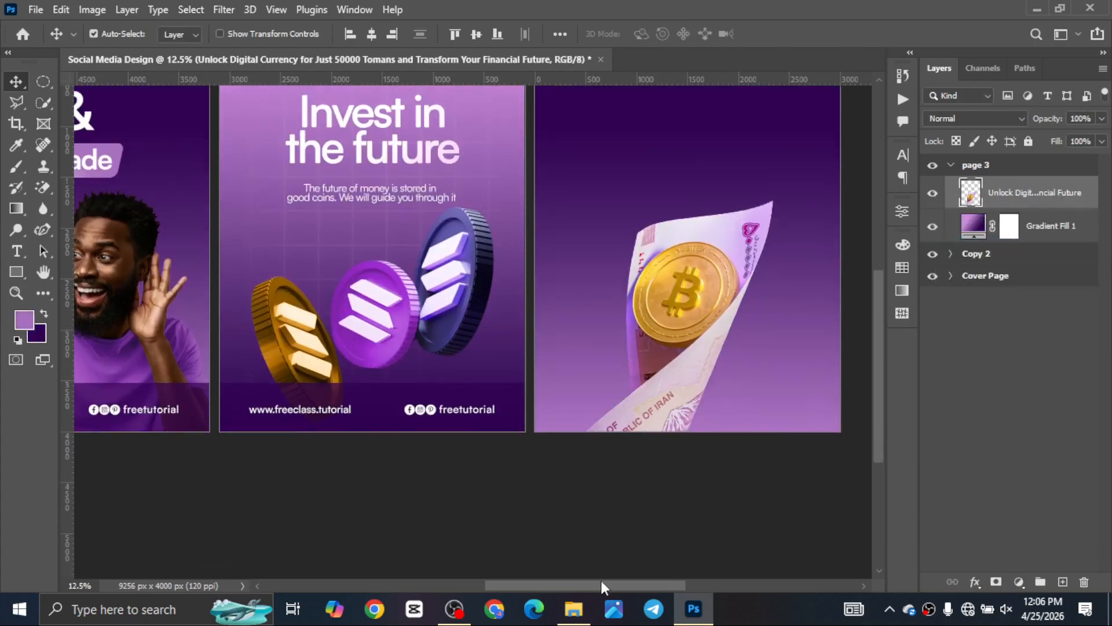
{"action": "left_click_drag", "start_coordinate": [613, 583], "coordinate": [621, 583]}
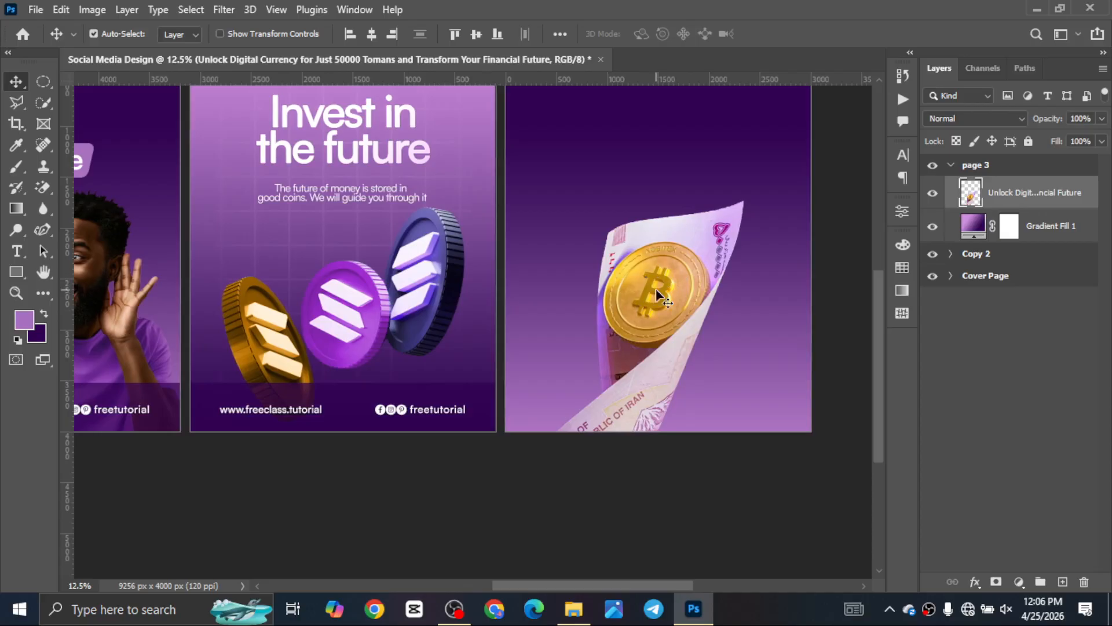
{"action": "key", "text": "w"}
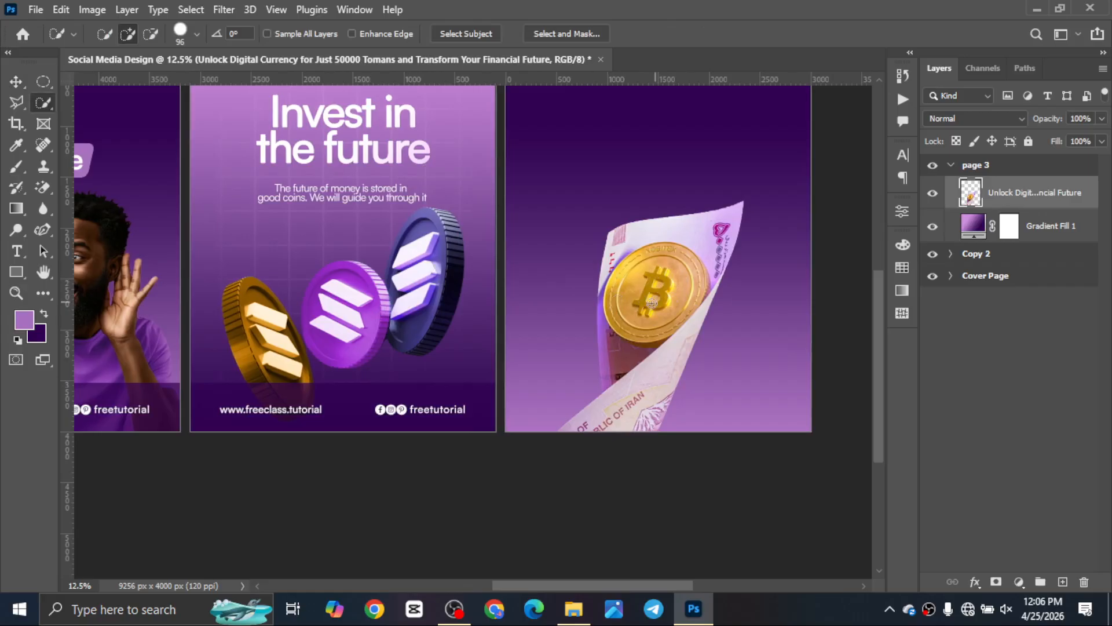
{"action": "left_click_drag", "start_coordinate": [664, 279], "coordinate": [653, 279]}
{"action": "key", "text": "alt"}
{"action": "key", "text": "ctrl+j"}
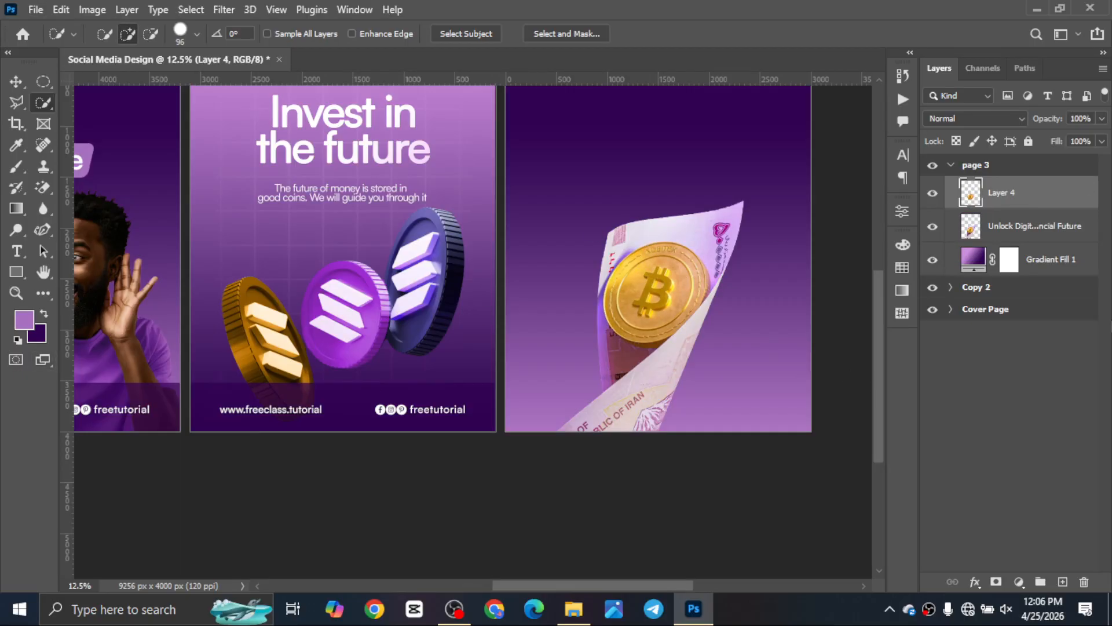
Colorize the copied Bitcoin coin purple with Hue/Saturation at hue 283, saturation 64 and lightness +26.
{"action": "key", "text": "ctrl+u"}
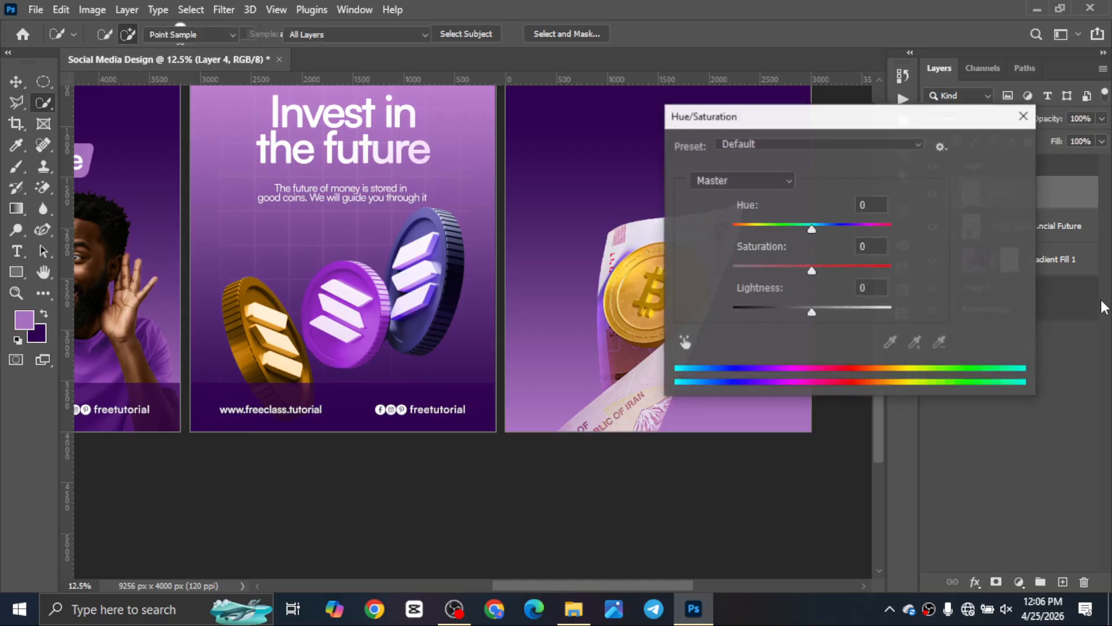
{"action": "left_click", "coordinate": [970, 323]}
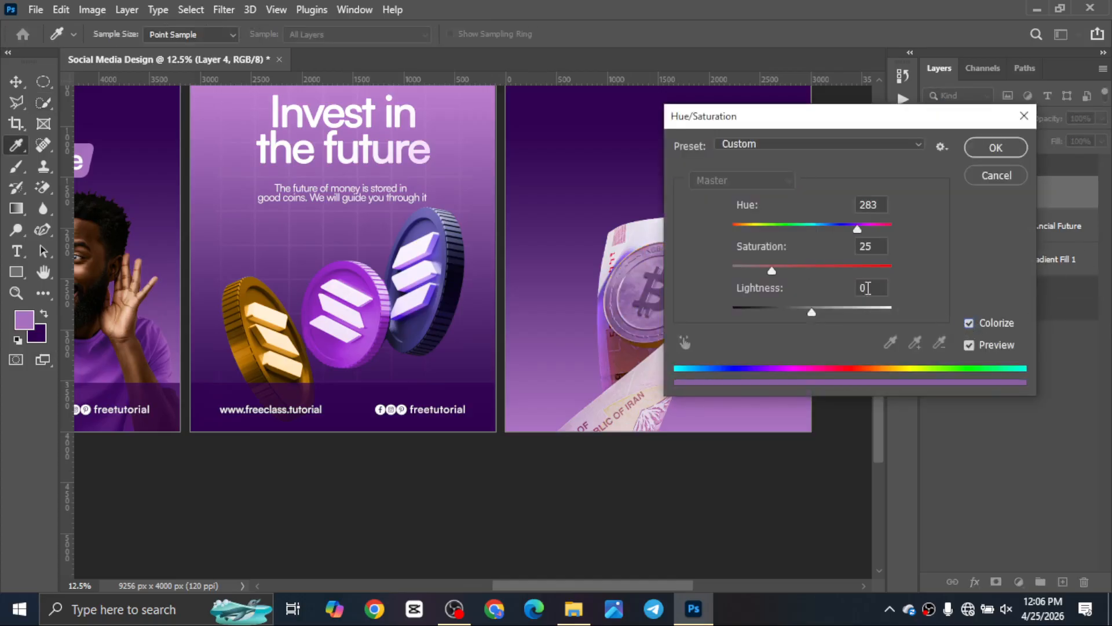
{"action": "left_click_drag", "start_coordinate": [805, 271], "coordinate": [833, 268]}
{"action": "left_click_drag", "start_coordinate": [814, 313], "coordinate": [833, 303]}
{"action": "left_click", "coordinate": [994, 148]}
{"action": "key", "text": "w"}
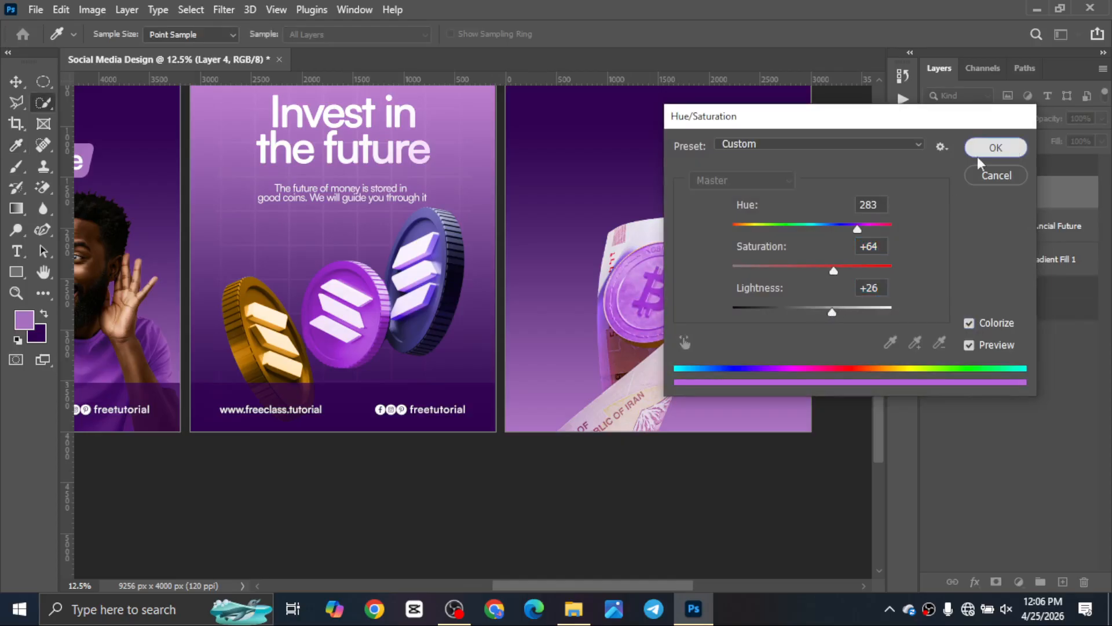
Copy the faint grid background layer from the Copy 2 artboard into page 3, directly above its gradient fill.
{"action": "key", "text": "v"}
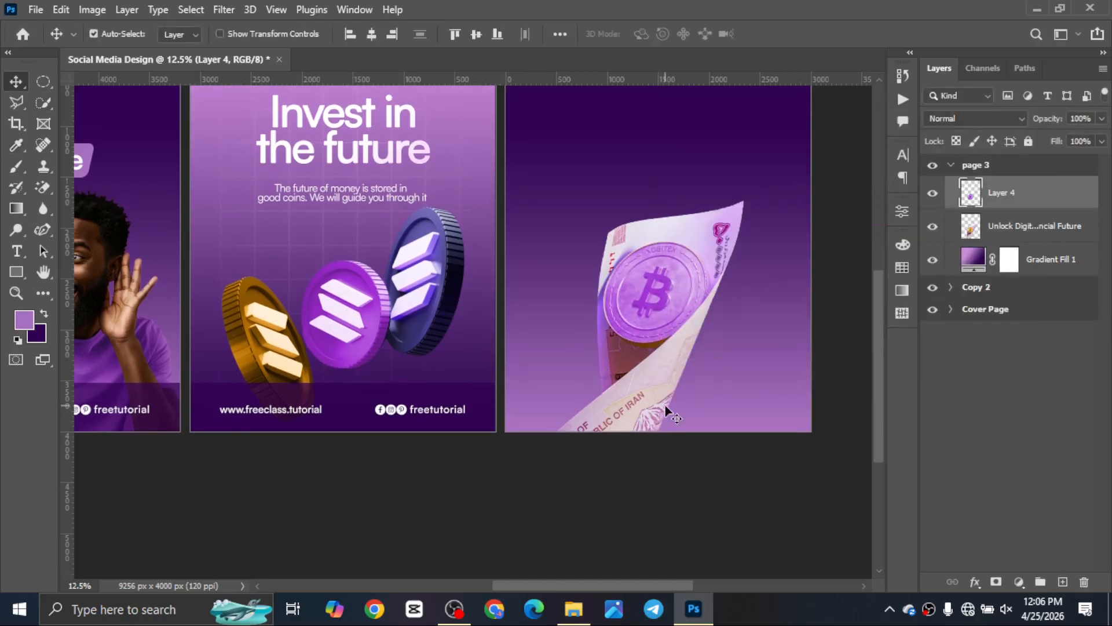
{"action": "scroll", "coordinate": [644, 394], "scroll_direction": "up", "scroll_amount": 4}
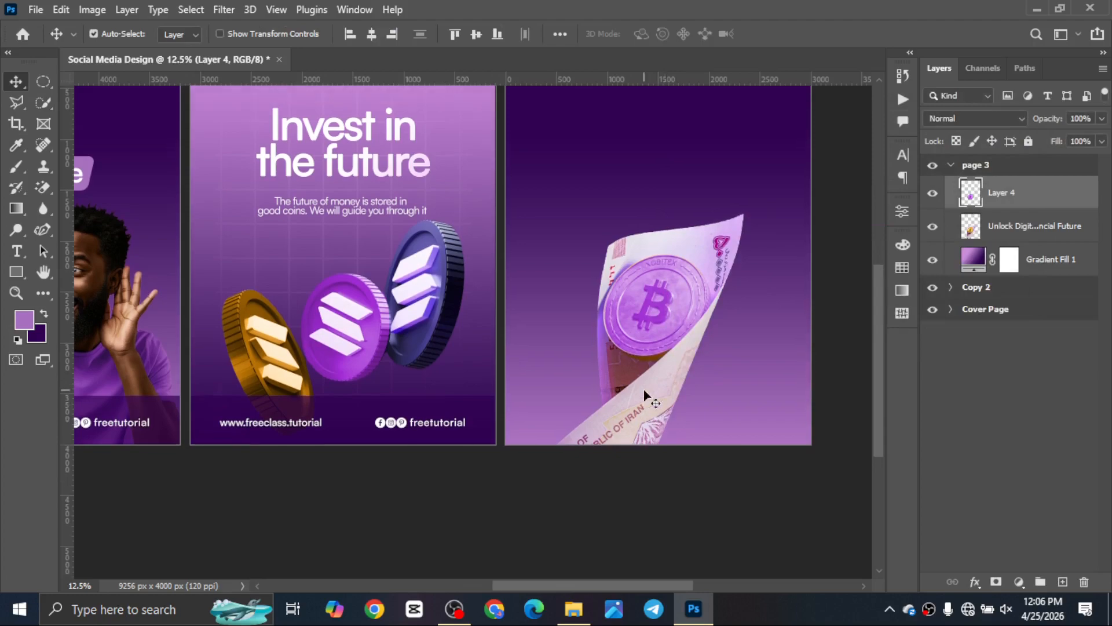
{"action": "scroll", "coordinate": [645, 396], "scroll_direction": "down", "scroll_amount": 2}
{"action": "scroll", "coordinate": [649, 397], "scroll_direction": "up", "scroll_amount": 3}
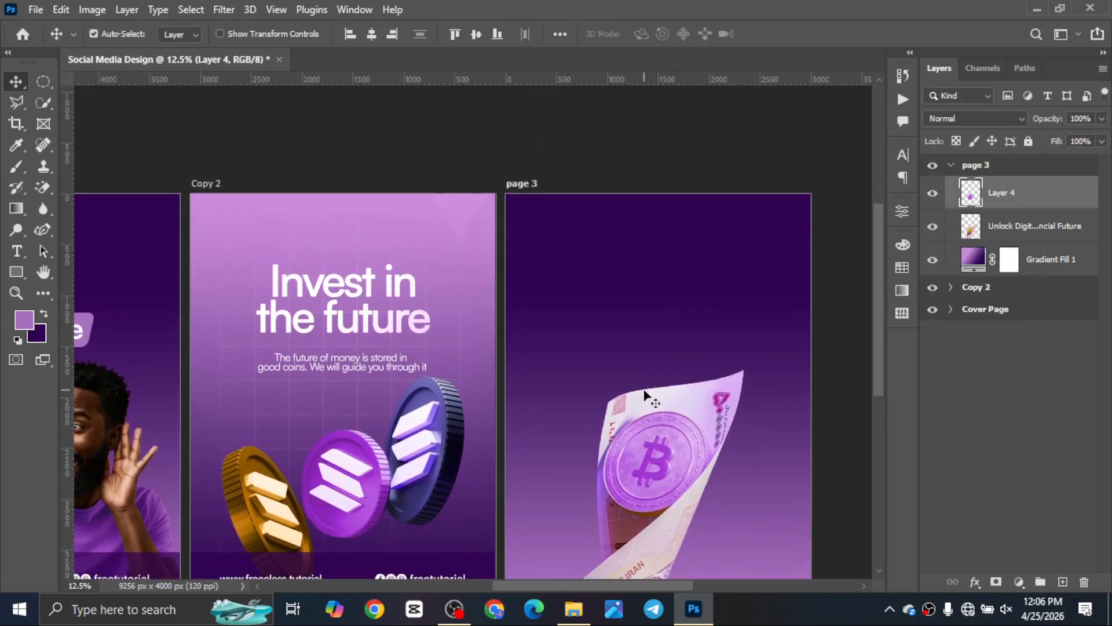
{"action": "scroll", "coordinate": [651, 400], "scroll_direction": "down", "scroll_amount": 3}
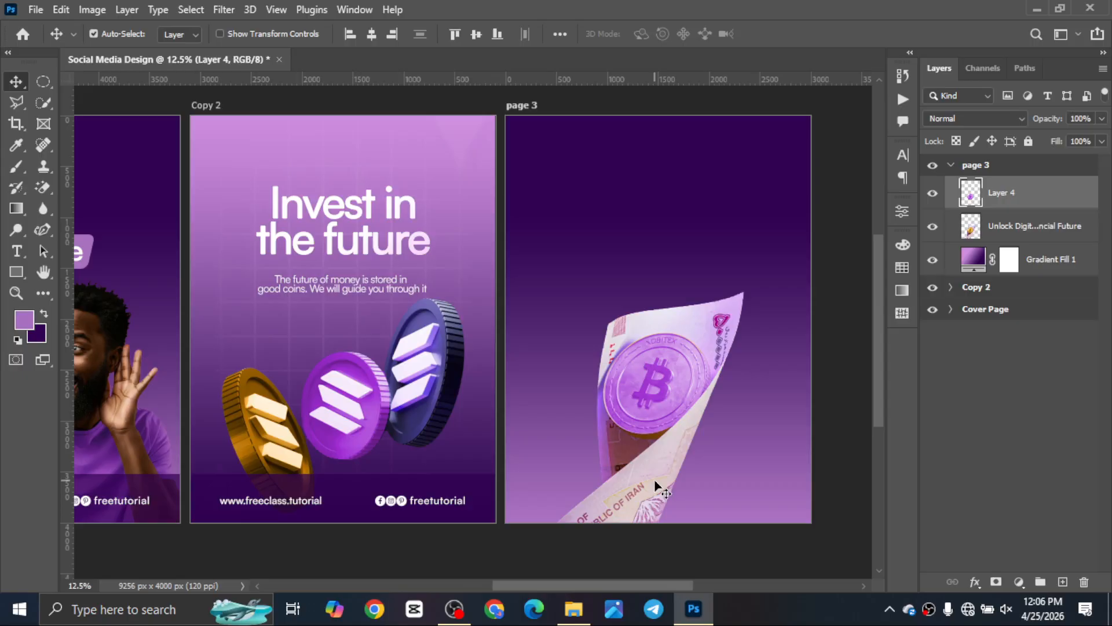
{"action": "left_click_drag", "start_coordinate": [670, 586], "coordinate": [688, 580]}
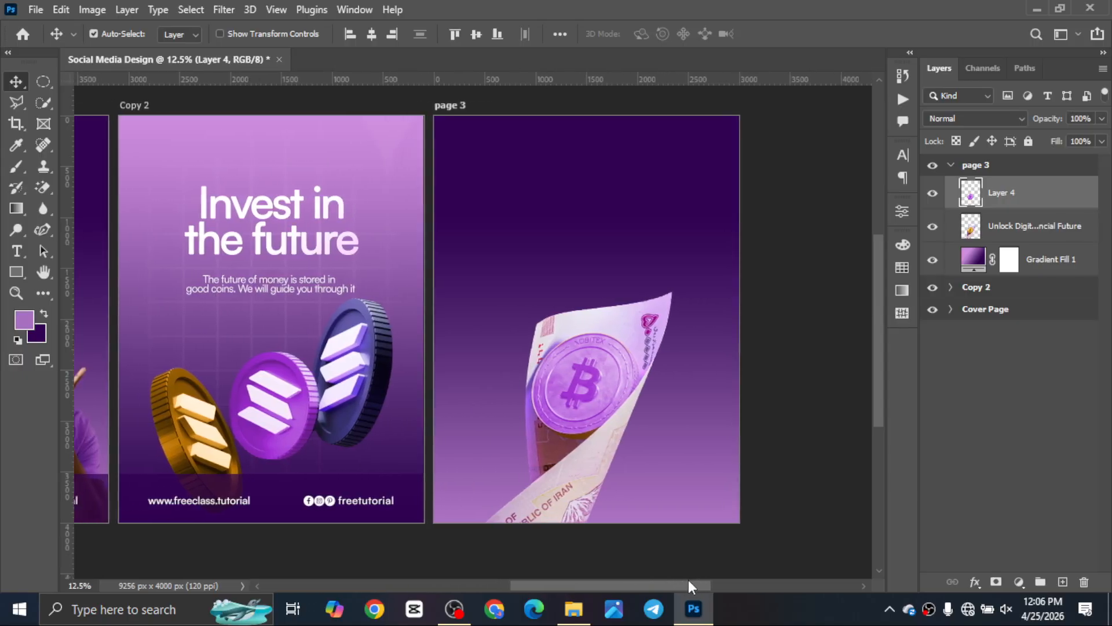
{"action": "left_click", "coordinate": [770, 219]}
{"action": "left_click", "coordinate": [248, 323]}
{"action": "left_click_drag", "start_coordinate": [1031, 509], "coordinate": [1021, 207]}
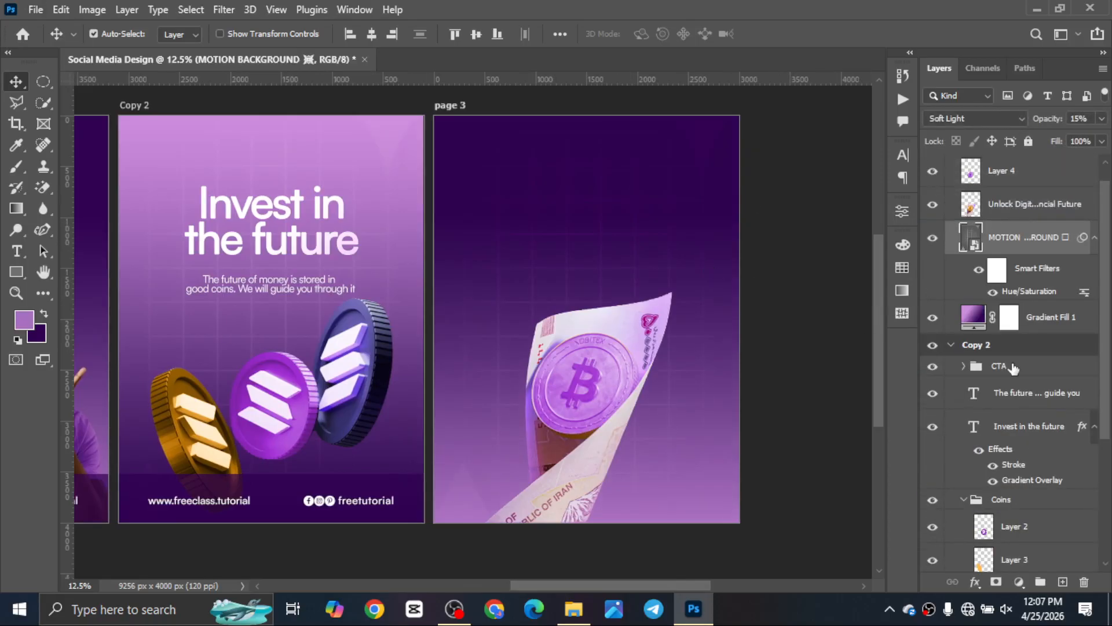
{"action": "left_click", "coordinate": [951, 345]}
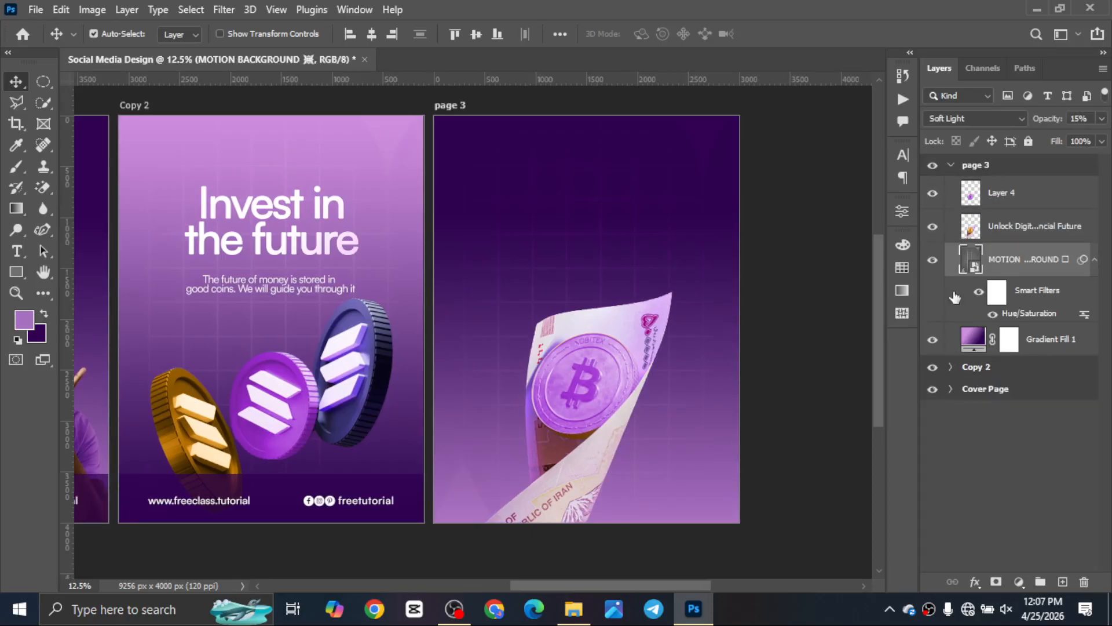
{"action": "left_click", "coordinate": [777, 238]}
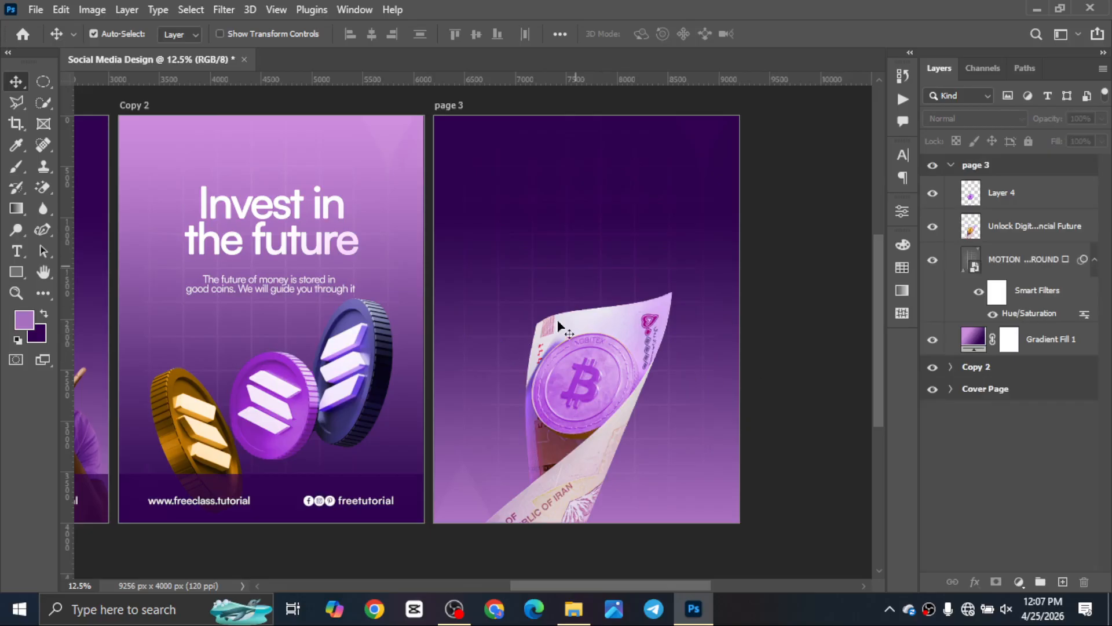
Add the white headline text "78%" in Satoshi Black at 116 pt on the upper part of page 3.
{"action": "key", "text": "t"}
{"action": "left_click", "coordinate": [551, 216]}
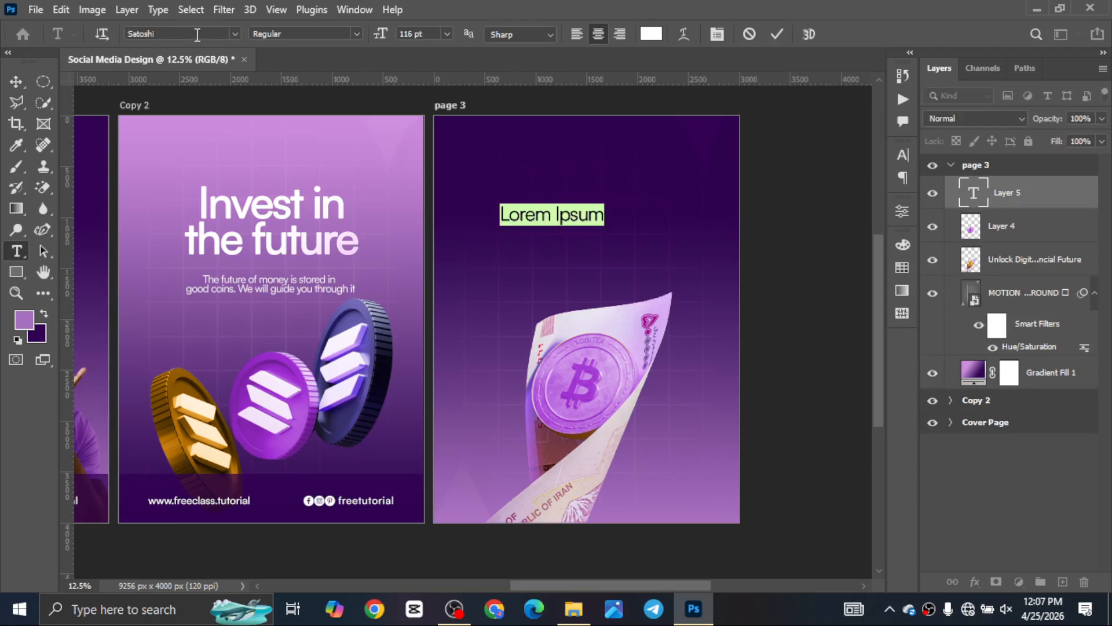
{"action": "left_click", "coordinate": [356, 33]}
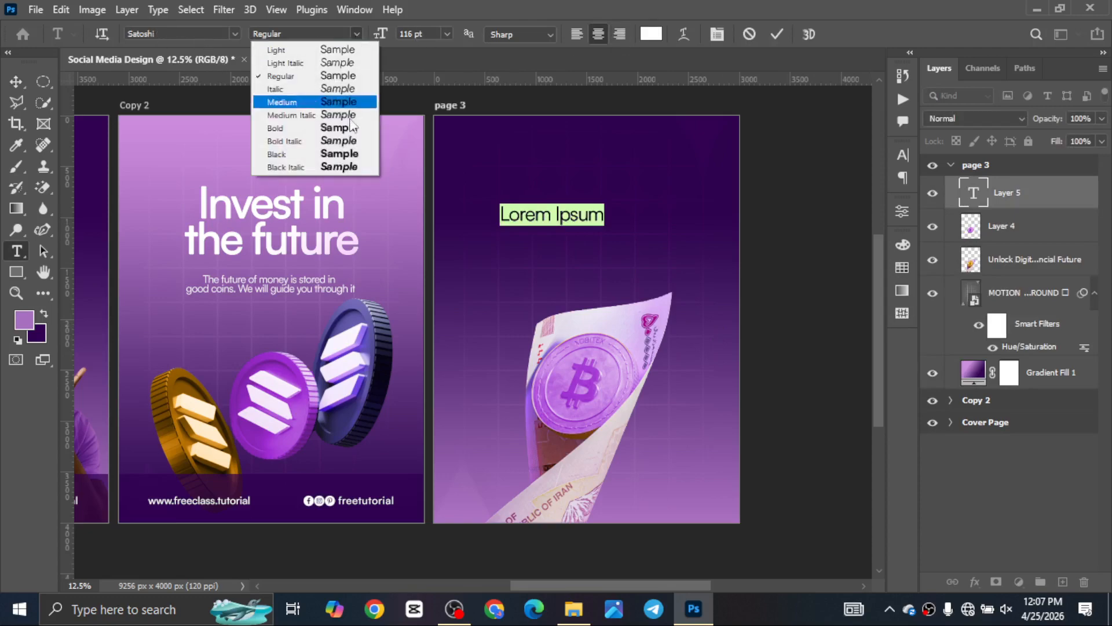
{"action": "left_click", "coordinate": [352, 162]}
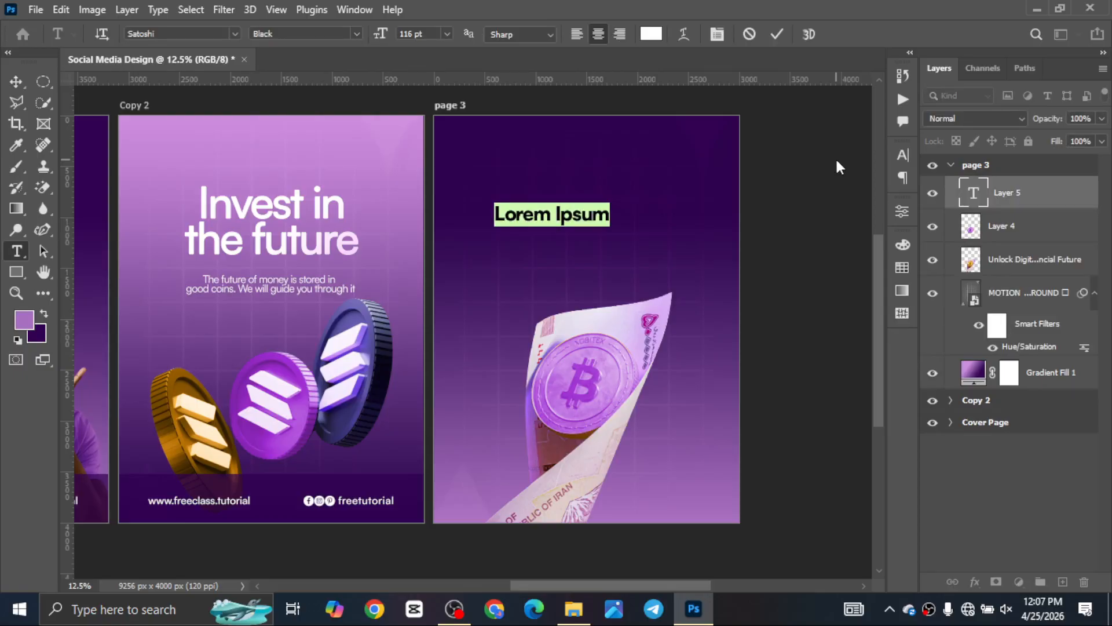
{"action": "type", "text": "78"}
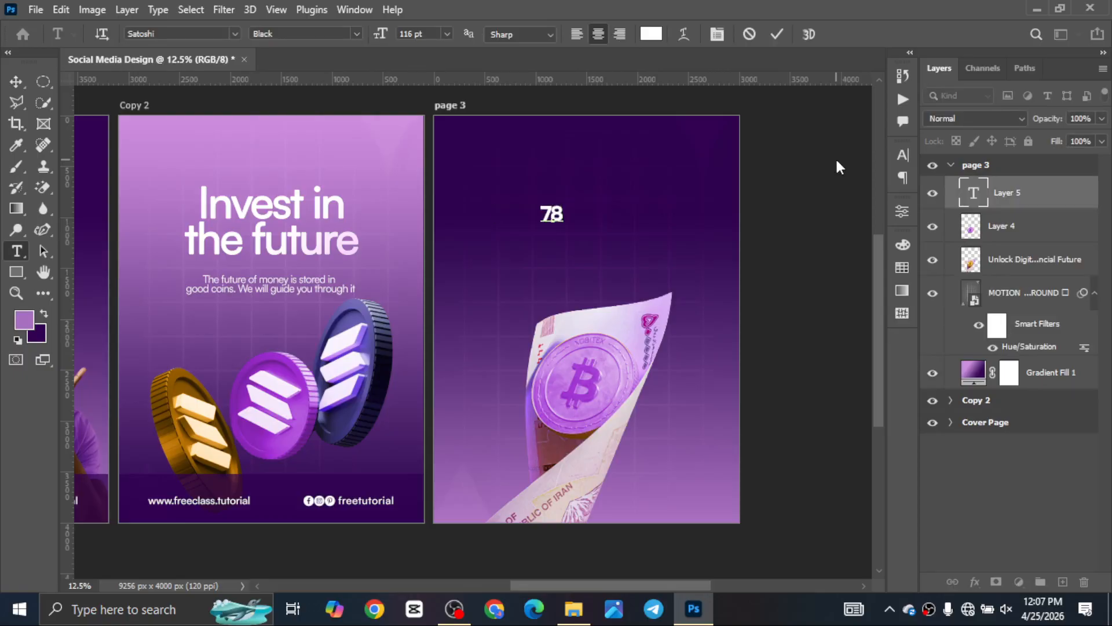
{"action": "type", "text": "%"}
{"action": "key", "text": "ctrl+Return"}
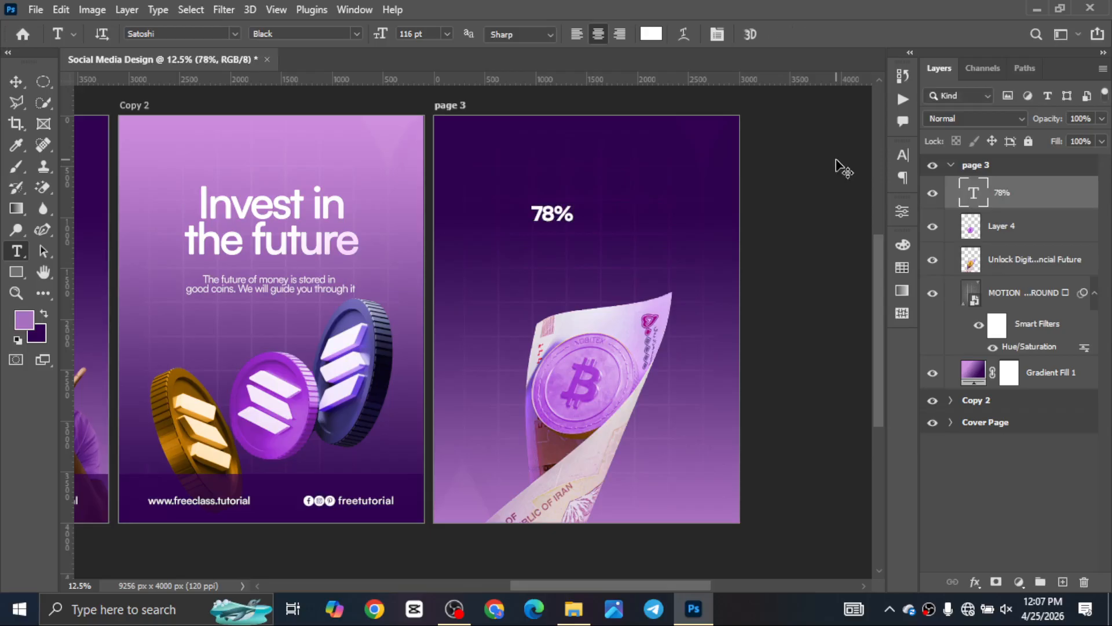
Scale the "78%" headline up to about 341% and center it horizontally on page 3 above the banknote.
{"action": "key", "text": "ctrl+t"}
{"action": "left_click_drag", "start_coordinate": [575, 214], "coordinate": [682, 223]}
{"action": "key", "text": "Return"}
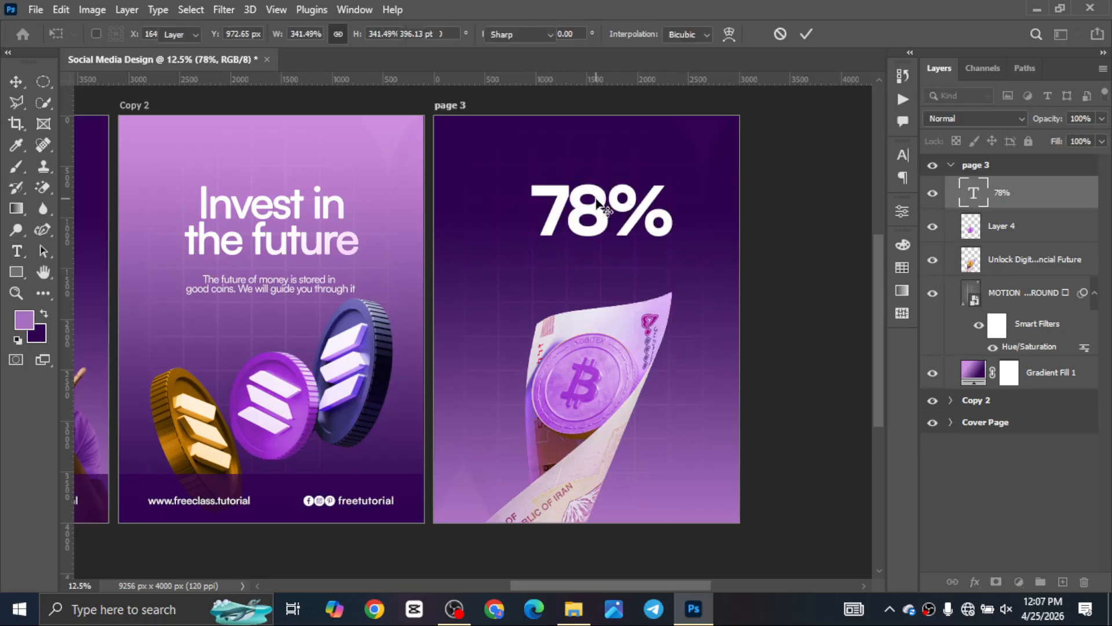
{"action": "key", "text": "v"}
{"action": "left_click_drag", "start_coordinate": [590, 218], "coordinate": [578, 221]}
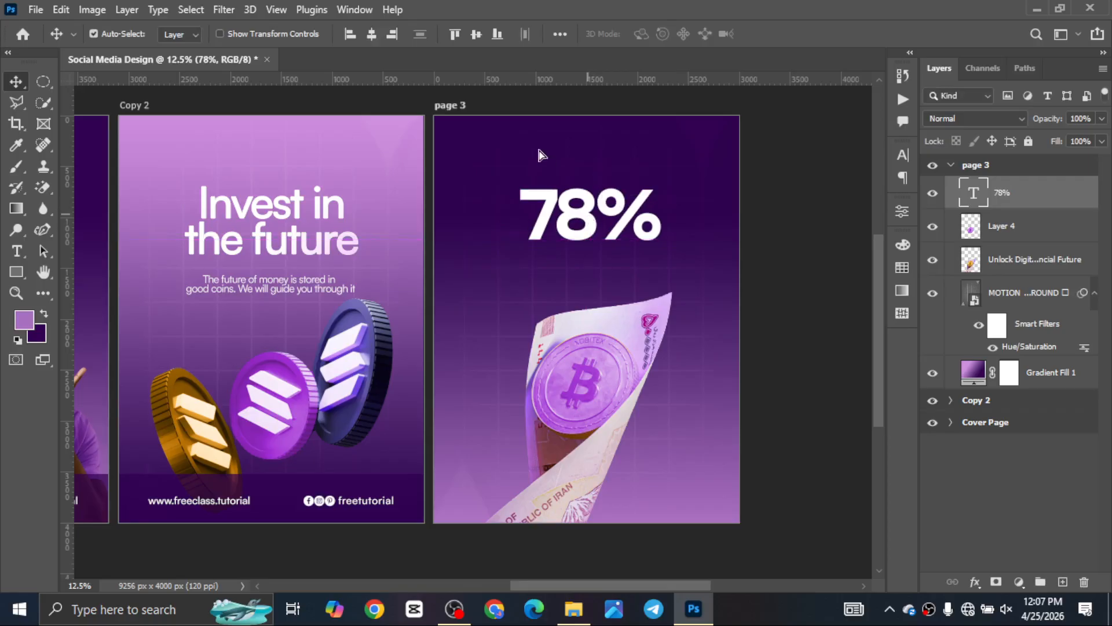
{"action": "left_click", "coordinate": [373, 37]}
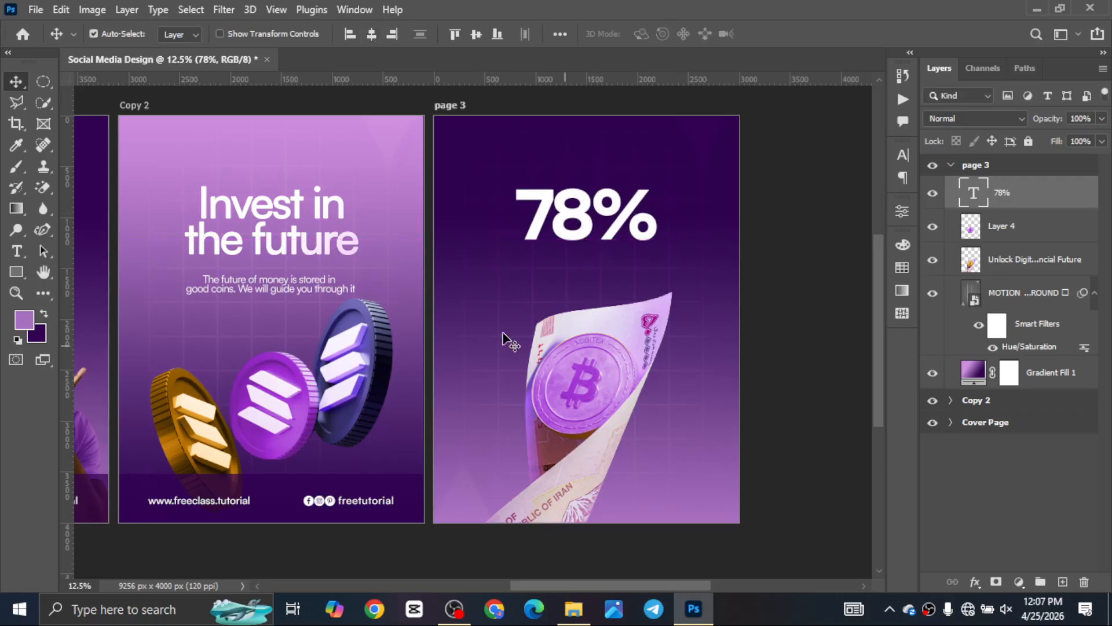
Add the text line "traders Lose Money" in Satoshi Medium at 116 pt below the "78%" headline.
{"action": "key", "text": "t"}
{"action": "left_click", "coordinate": [507, 279]}
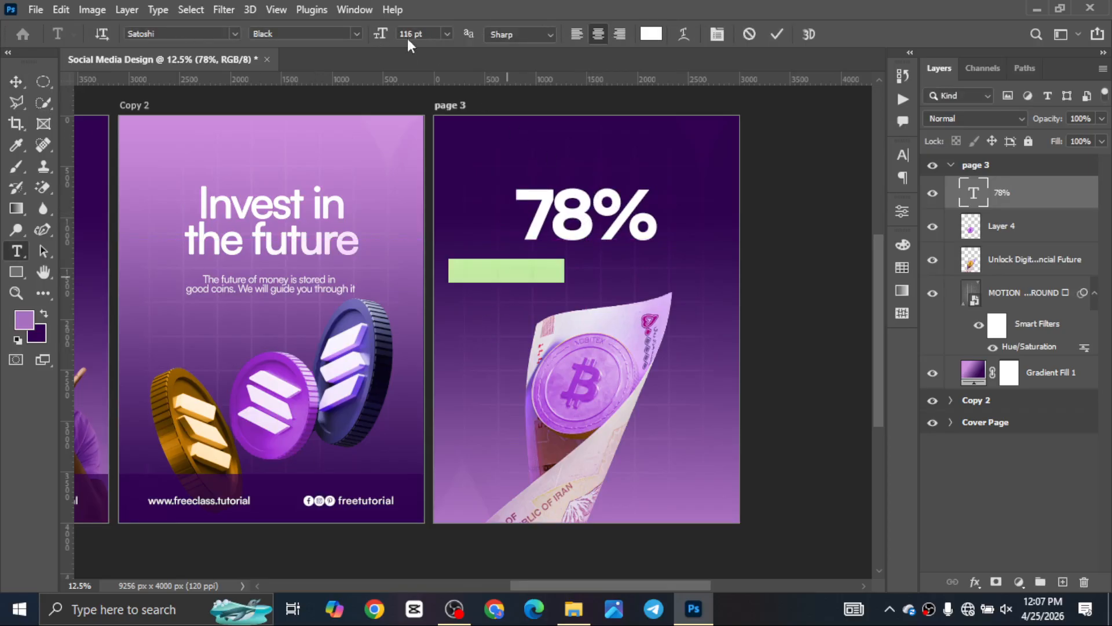
{"action": "left_click", "coordinate": [357, 33]}
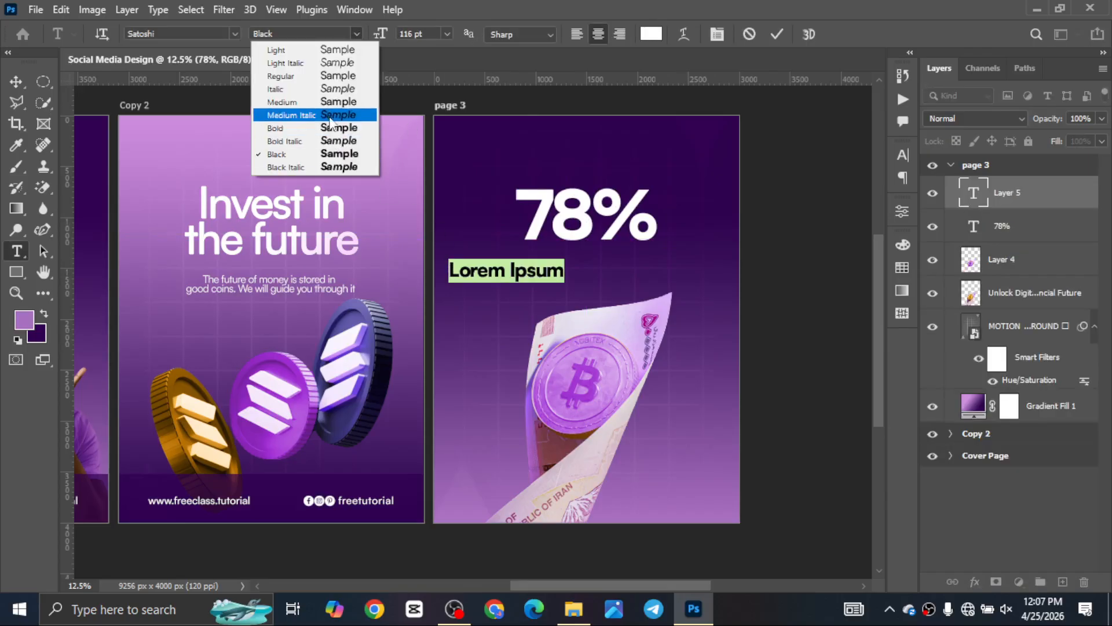
{"action": "left_click", "coordinate": [313, 102]}
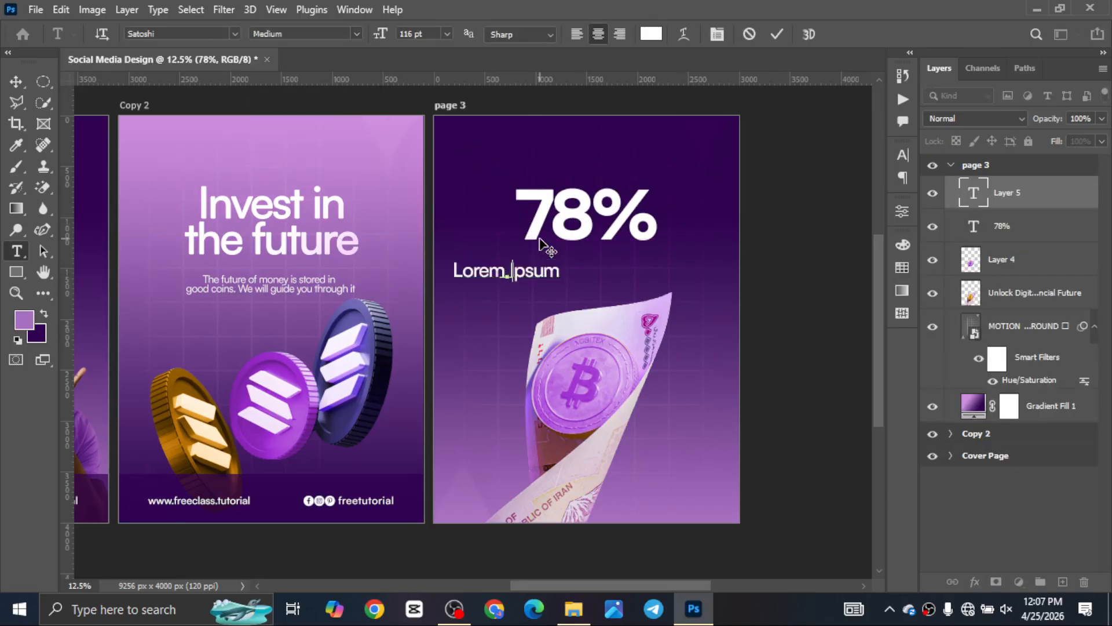
{"action": "type", "text": "traders"}
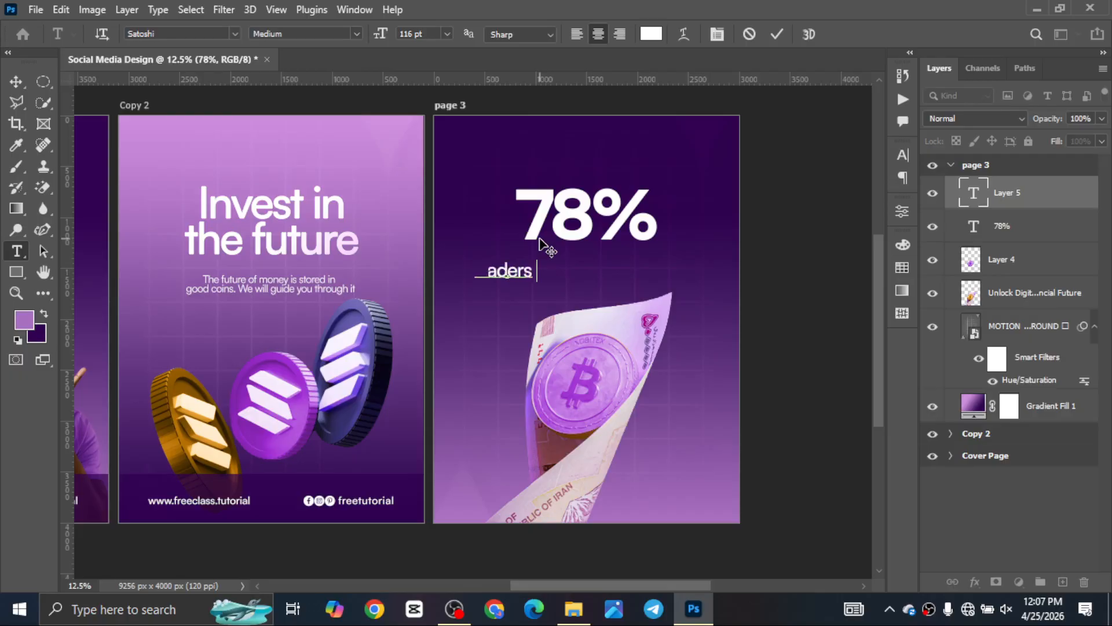
{"action": "type", "text": " Lose"}
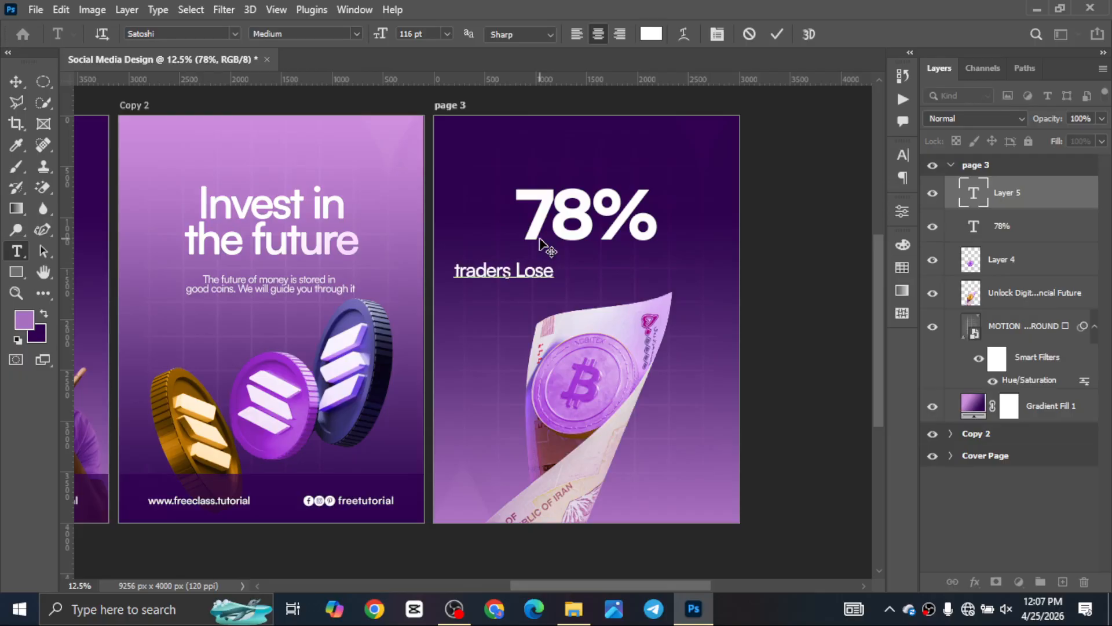
{"action": "type", "text": " Money"}
{"action": "key", "text": "ctrl+Return"}
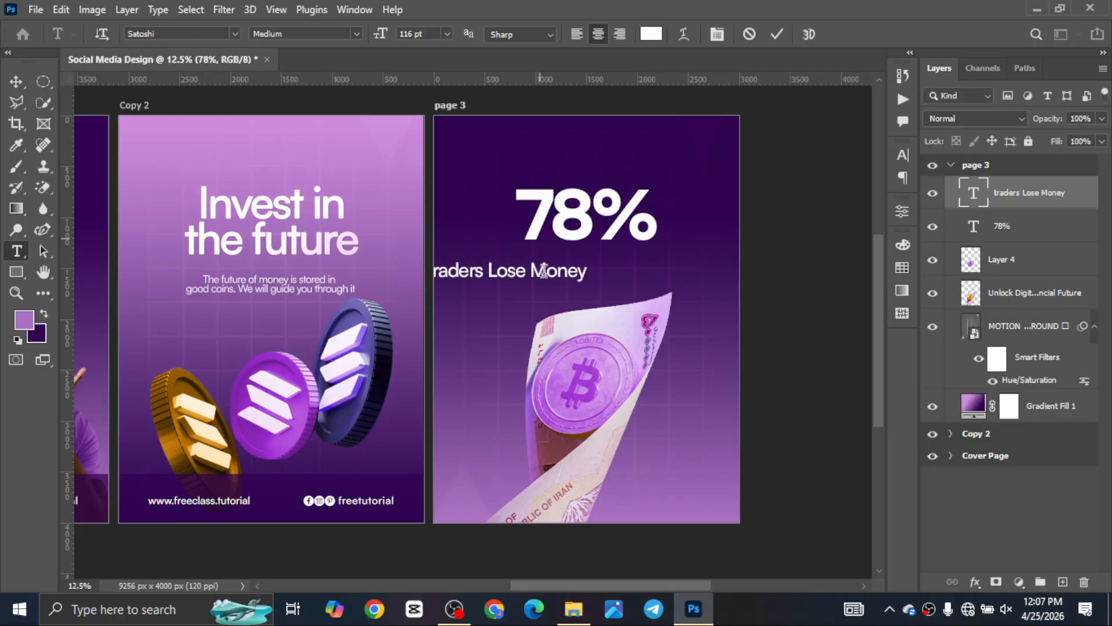
Move the "traders Lose Money" line directly beneath the "78%" headline and center it horizontally on the artboard.
{"action": "key", "text": "v"}
{"action": "left_click_drag", "start_coordinate": [547, 273], "coordinate": [625, 263]}
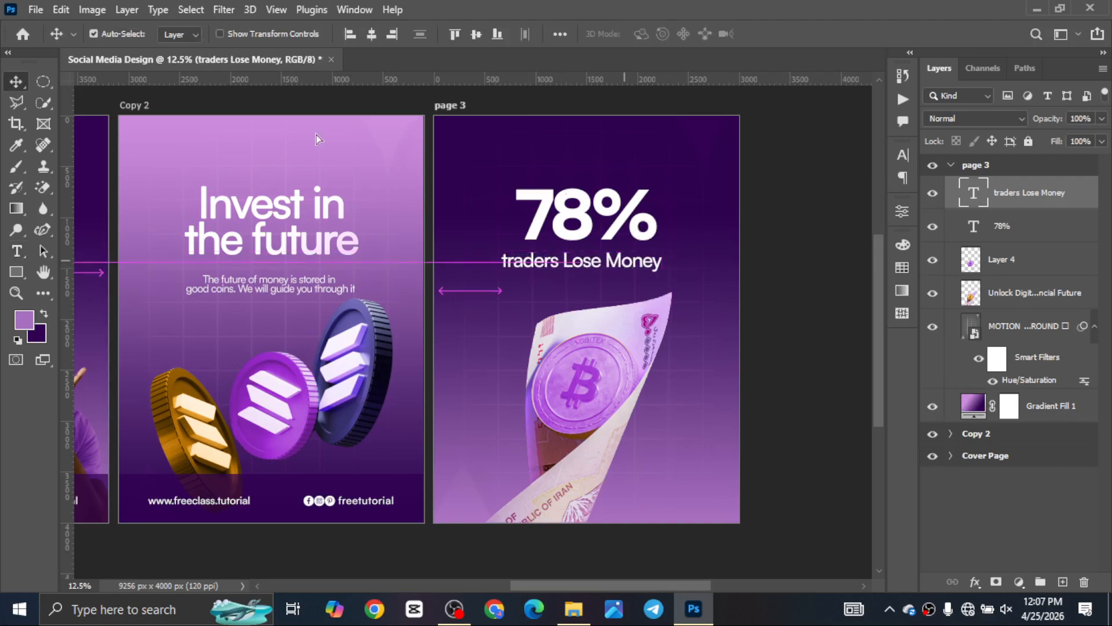
{"action": "left_click", "coordinate": [375, 32]}
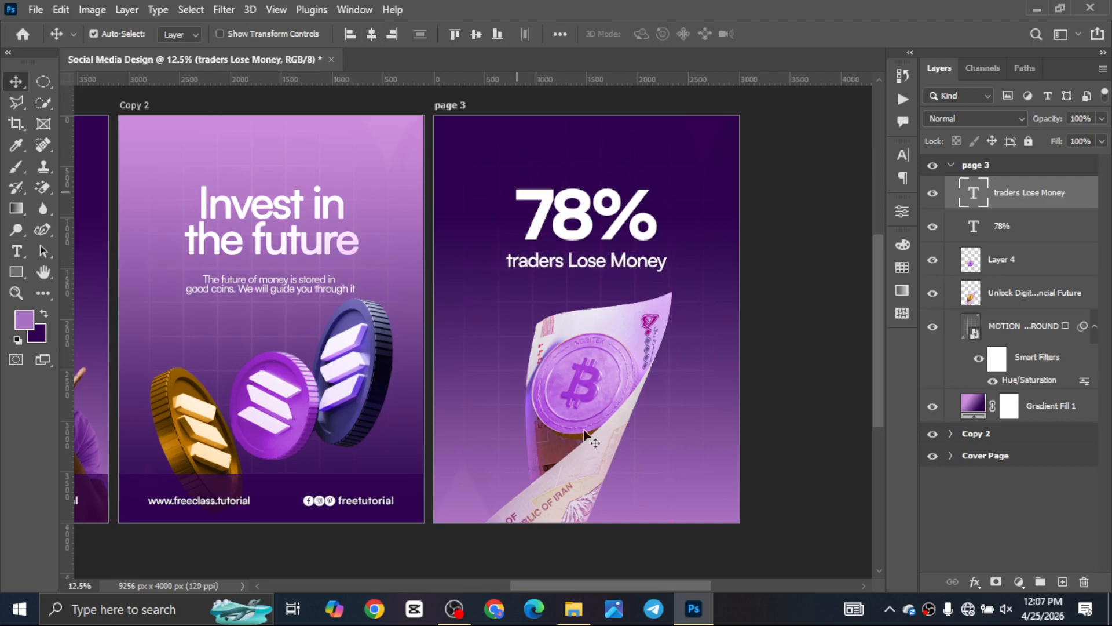
Add another text line reading "But not with freetutcoin" in Satoshi Medium at 116 pt.
{"action": "key", "text": "t"}
{"action": "left_click", "coordinate": [518, 336]}
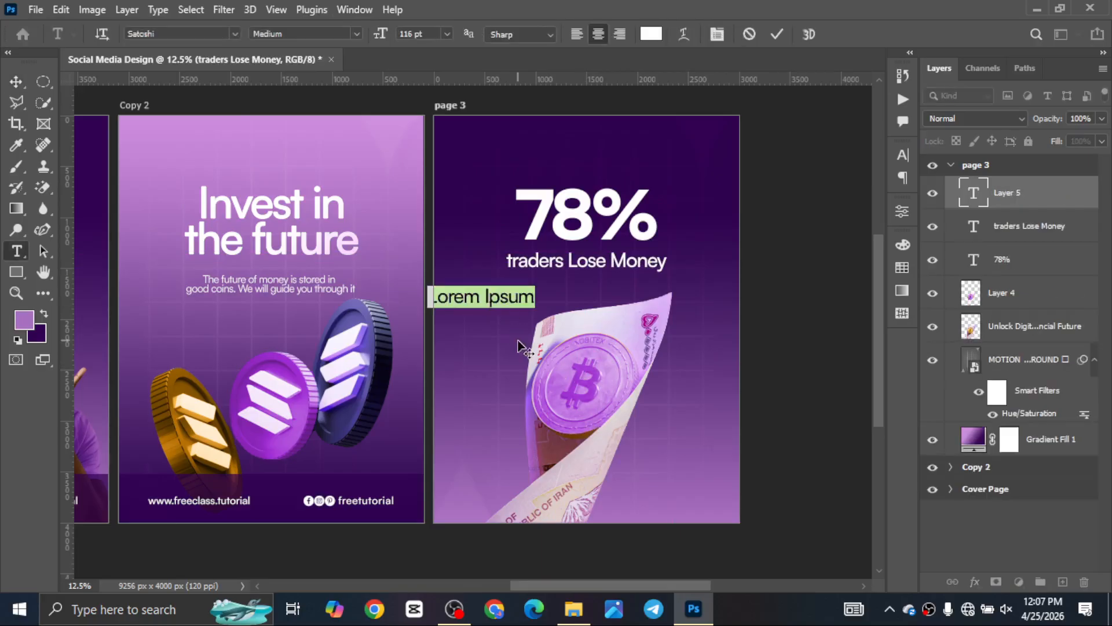
{"action": "type", "text": "But not"}
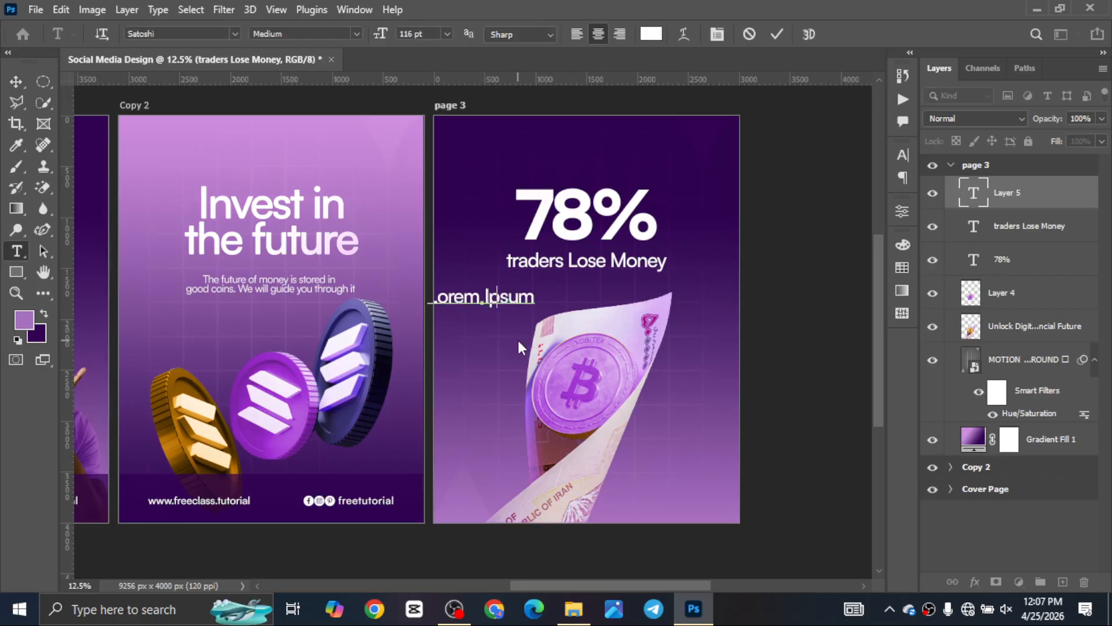
{"action": "type", "text": " with"}
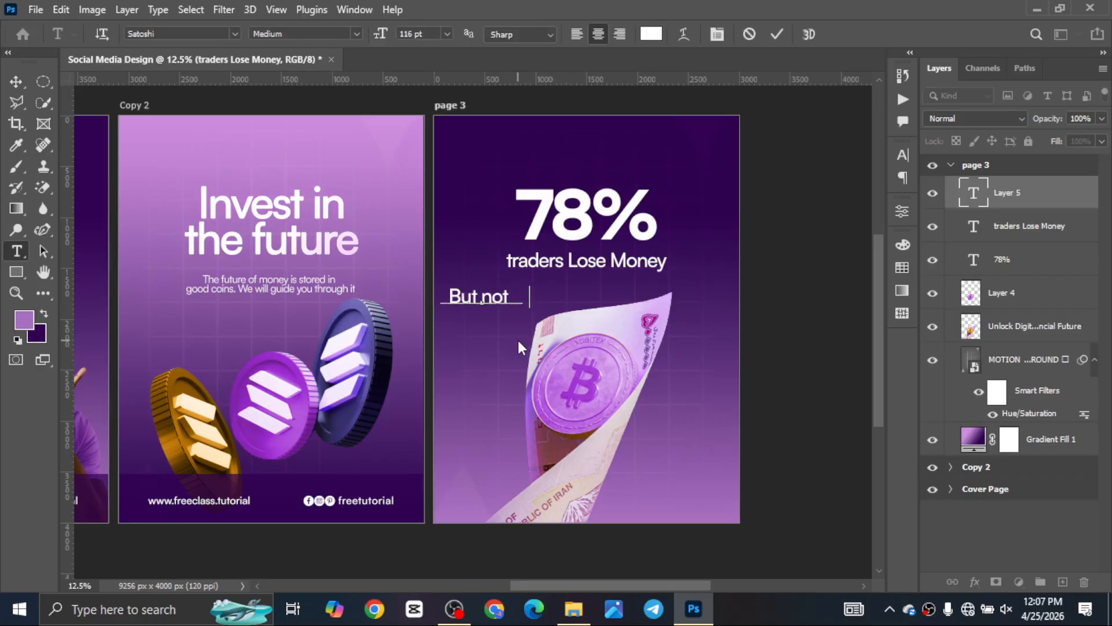
{"action": "type", "text": " free"}
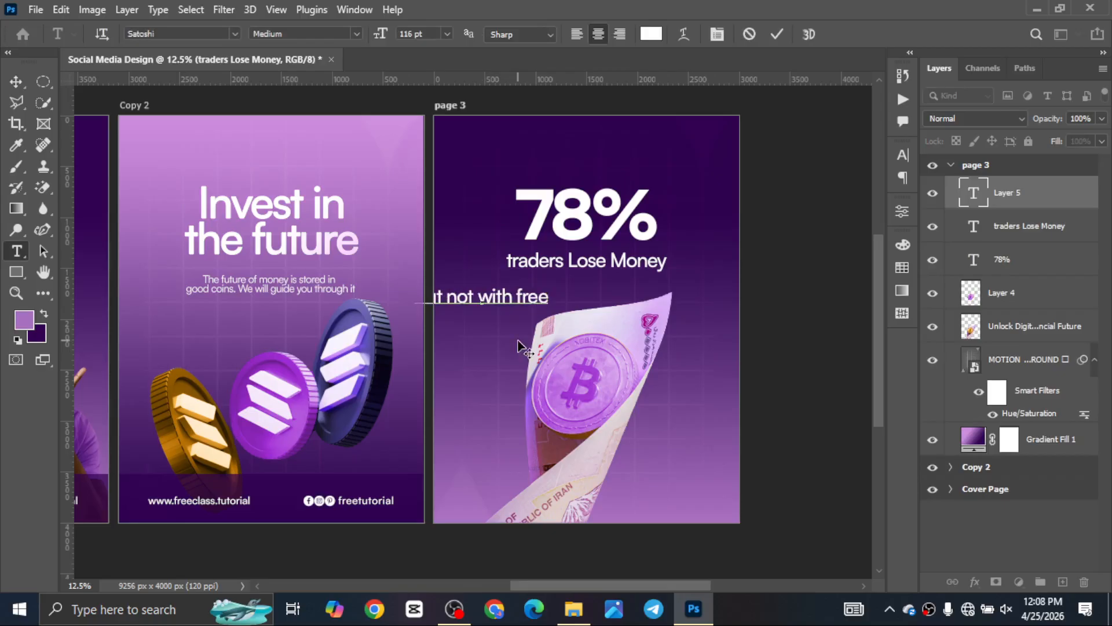
{"action": "type", "text": "tut"}
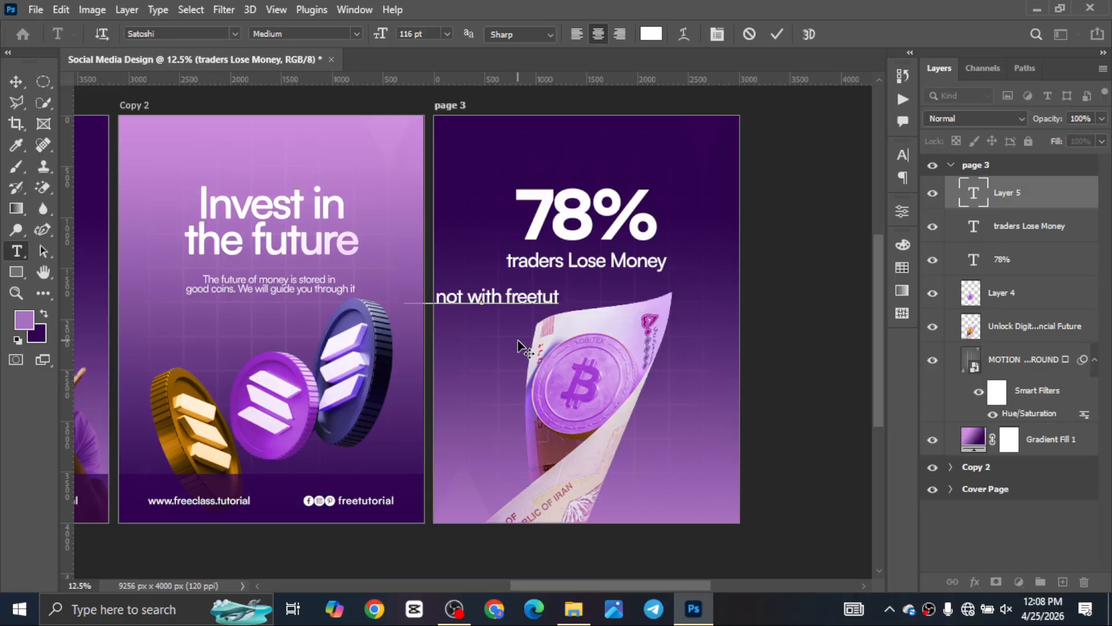
{"action": "type", "text": "coin"}
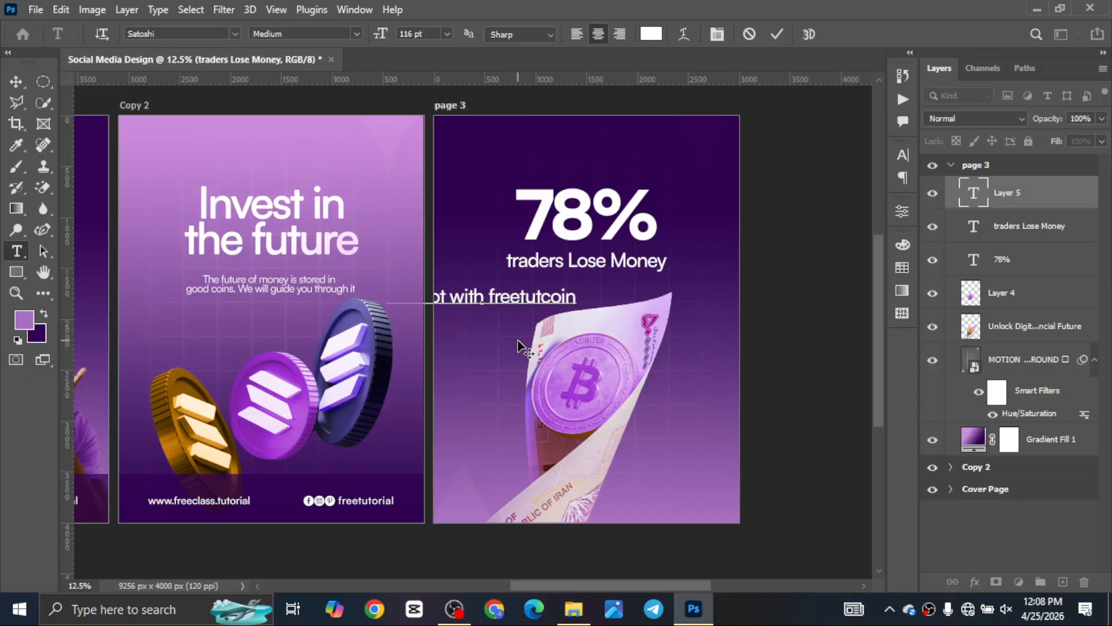
{"action": "key", "text": "ctrl+Return"}
Scale the "But not with freetutcoin" line down to about 58.5 pt and place it centered beneath "traders Lose Money".
{"action": "key", "text": "v"}
{"action": "left_click_drag", "start_coordinate": [547, 301], "coordinate": [614, 264]}
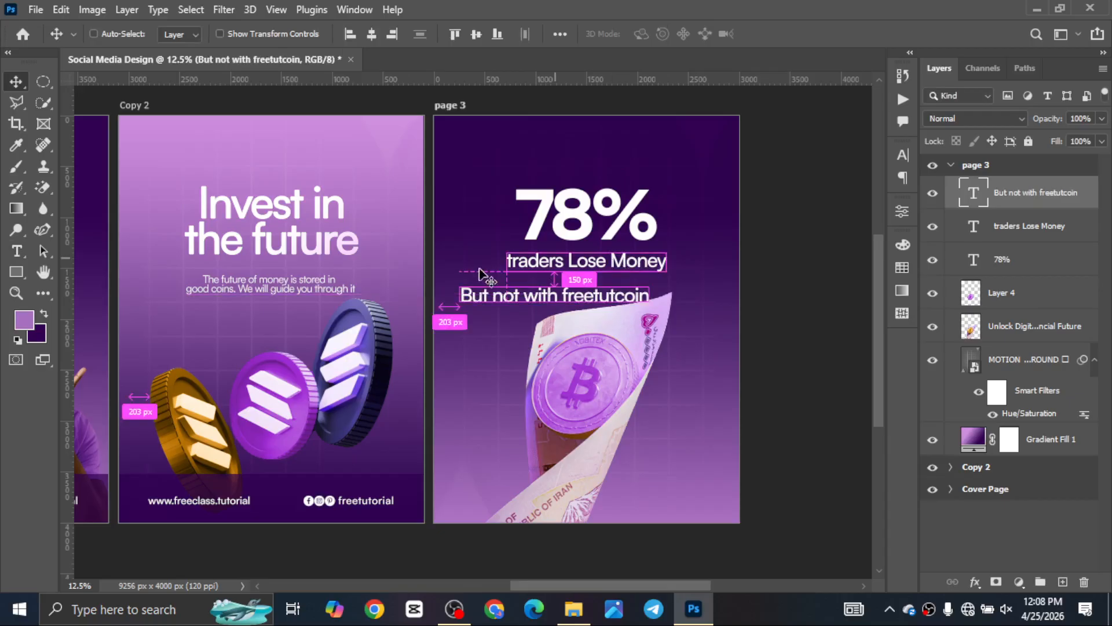
{"action": "key", "text": "ctrl+t"}
{"action": "left_click_drag", "start_coordinate": [463, 297], "coordinate": [595, 286]}
{"action": "key", "text": "Return"}
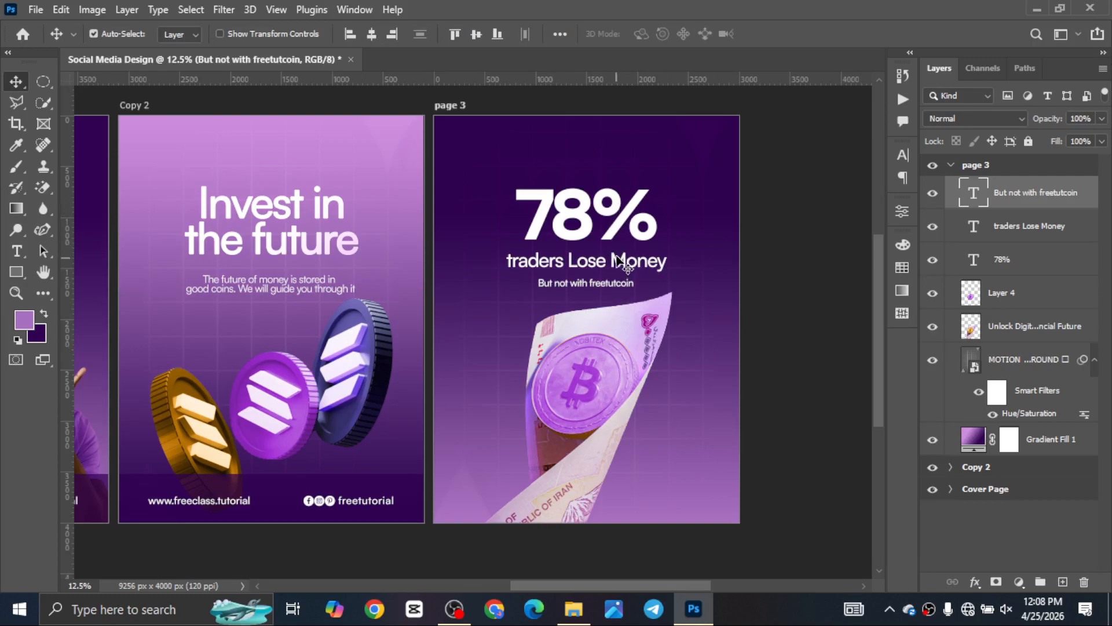
Replace "freetutcoin" with "ficTrade" in the line beneath "traders Lose Money" and nudge that line slightly down.
{"action": "double_click", "coordinate": [611, 285]}
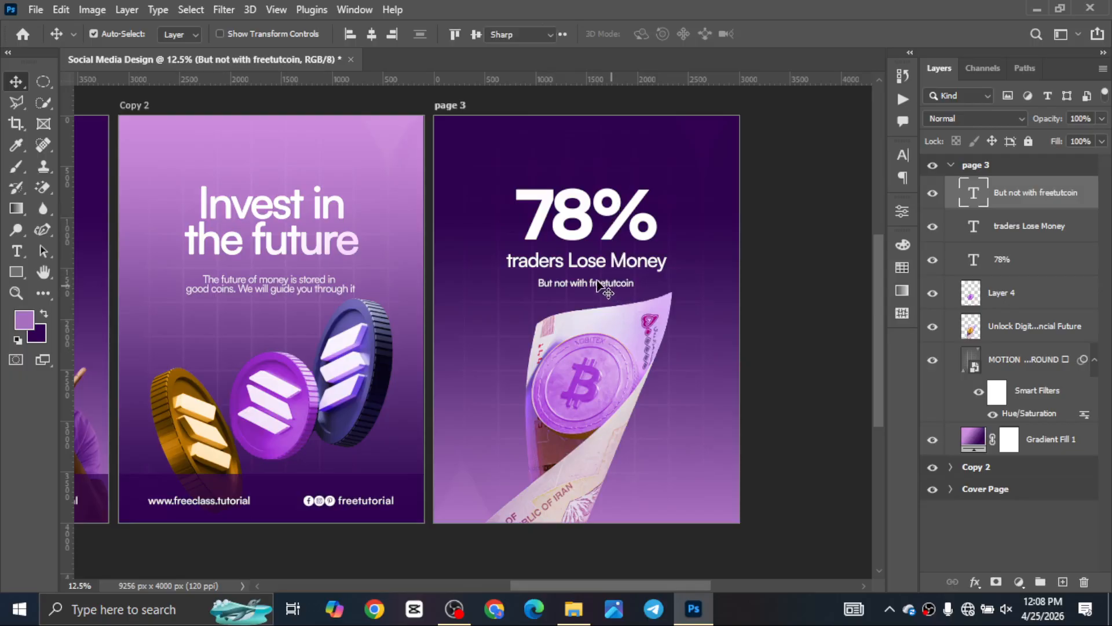
{"action": "left_click_drag", "start_coordinate": [591, 284], "coordinate": [733, 277]}
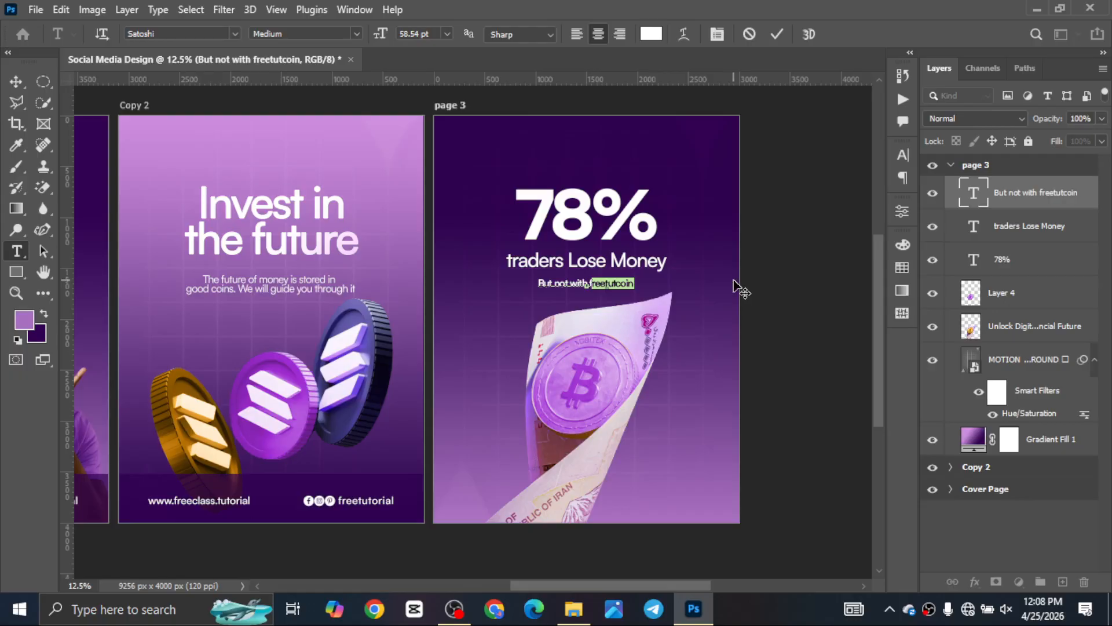
{"action": "type", "text": "fic"}
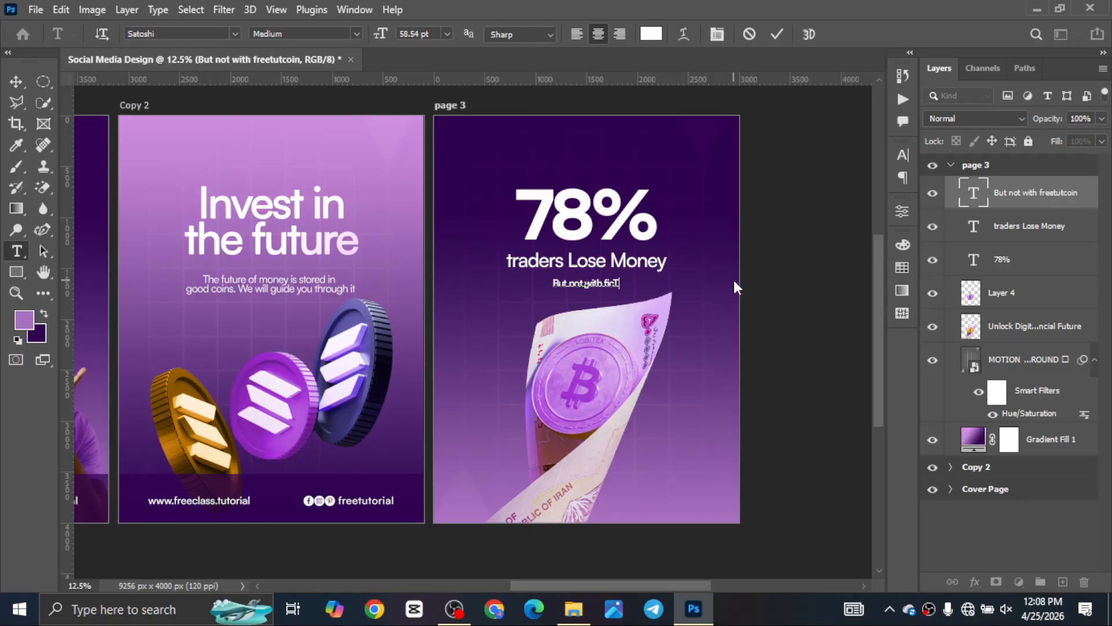
{"action": "type", "text": "Trade"}
{"action": "key", "text": "ctrl+Return"}
{"action": "key", "text": "v"}
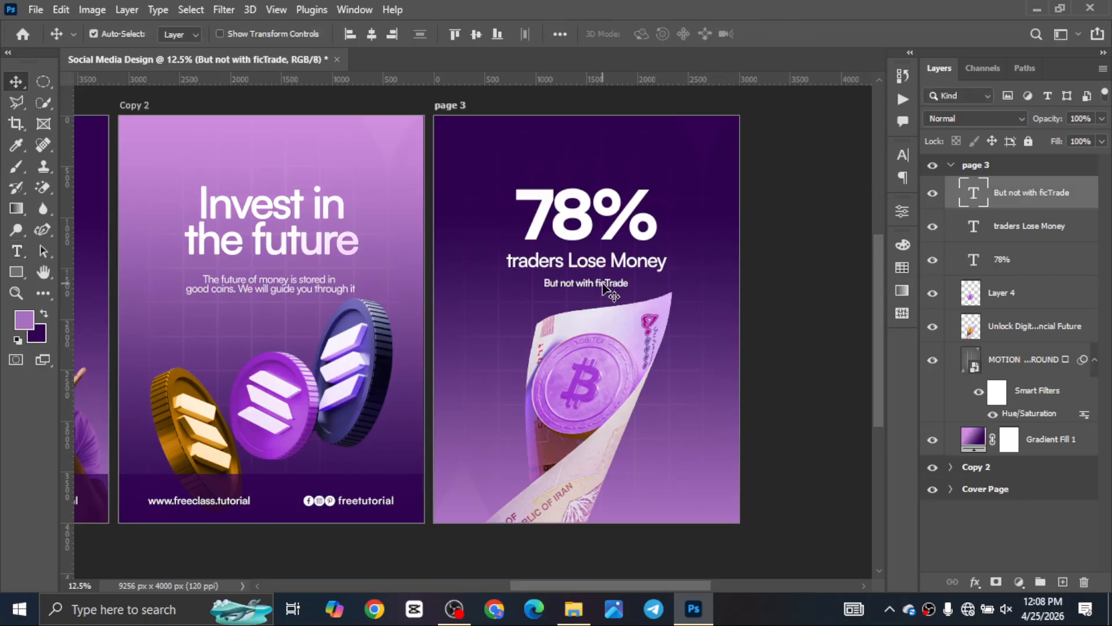
{"action": "left_click_drag", "start_coordinate": [603, 283], "coordinate": [602, 288]}
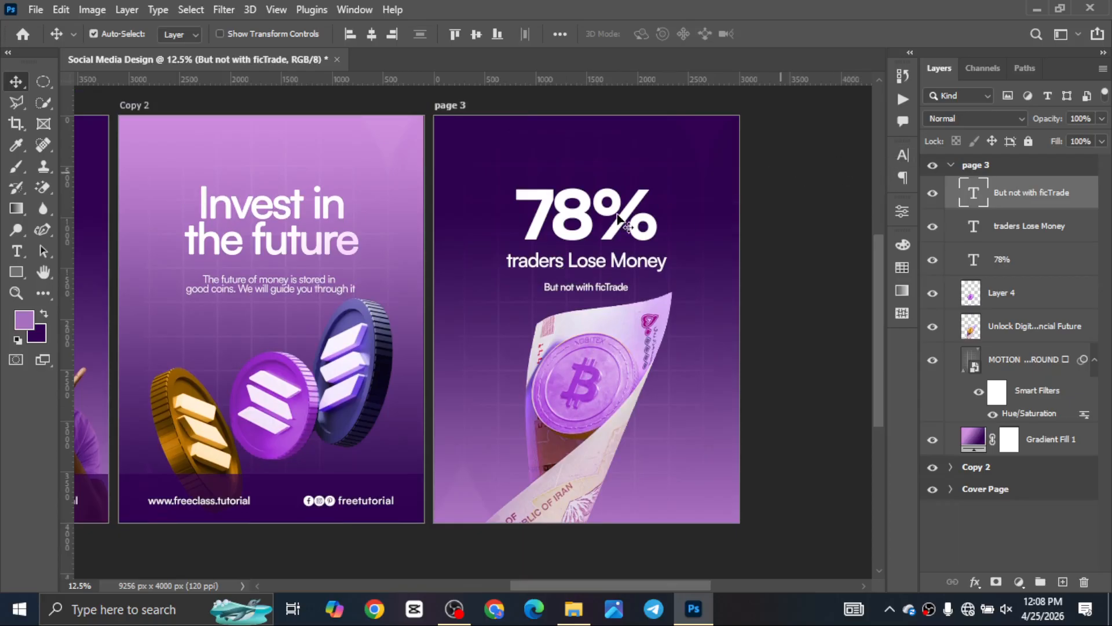
Set the "But not with ficTrade" line to the Satoshi Regular weight.
{"action": "left_click", "coordinate": [902, 155]}
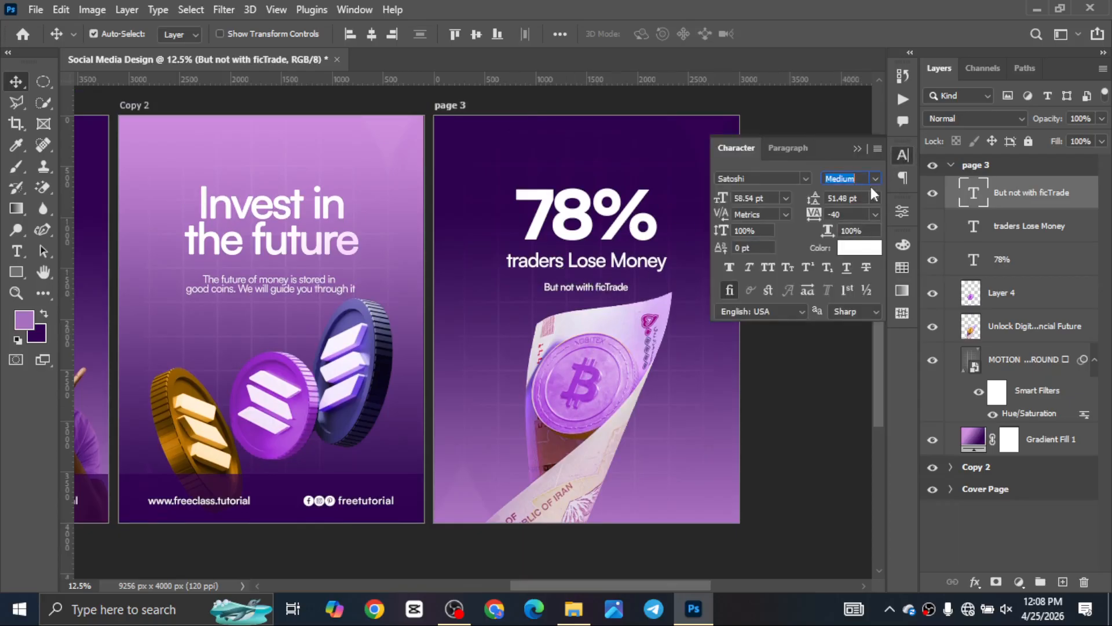
{"action": "left_click", "coordinate": [875, 179]}
{"action": "left_click", "coordinate": [856, 220]}
{"action": "left_click", "coordinate": [860, 149]}
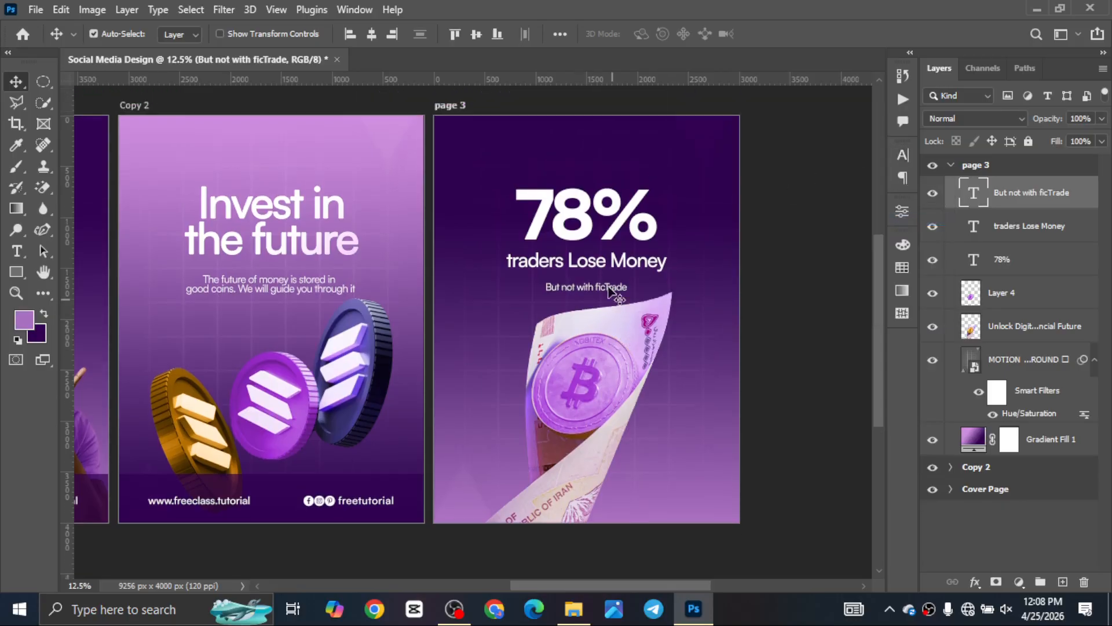
Capitalize the brand name as "FicTrade" in the "But not with" line and make only that word bold.
{"action": "double_click", "coordinate": [601, 285]}
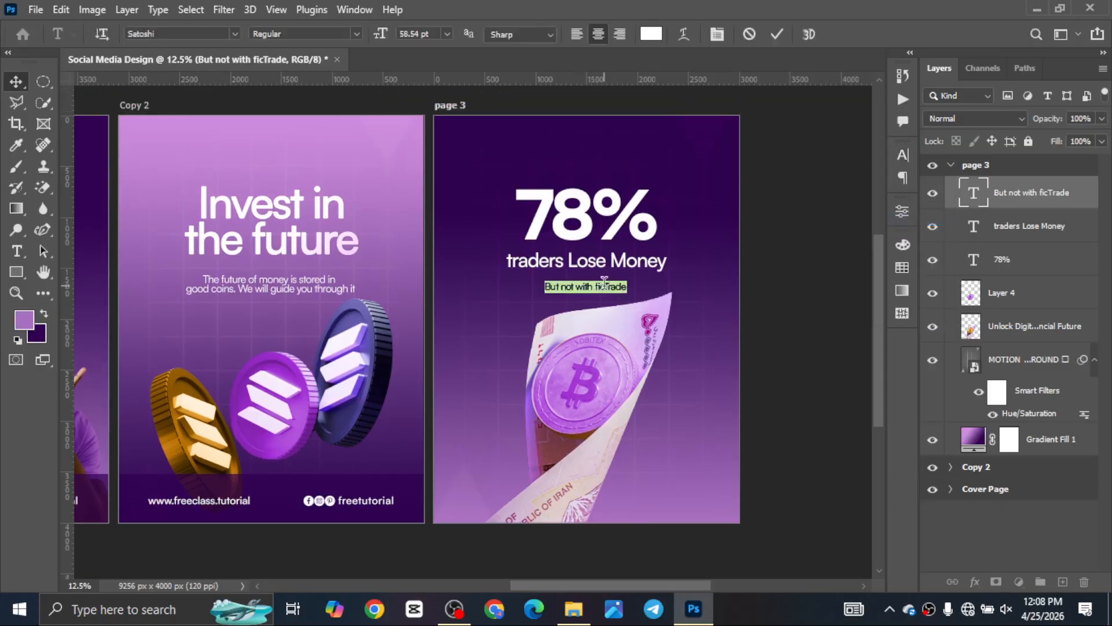
{"action": "left_click", "coordinate": [601, 285]}
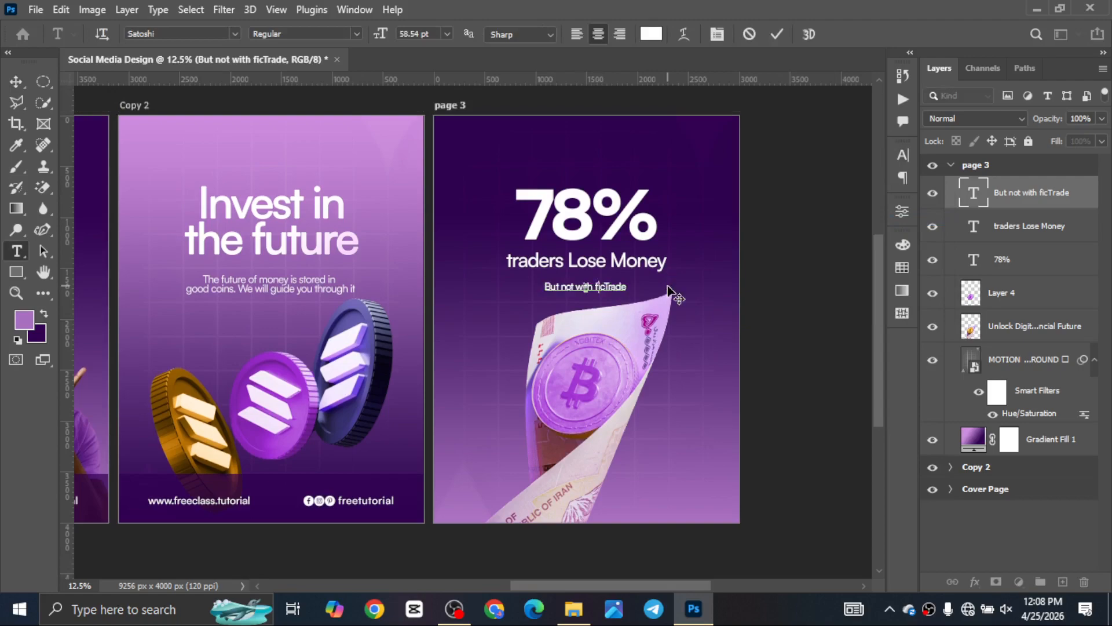
{"action": "key", "text": "BackSpace"}
{"action": "type", "text": "Fi"}
{"action": "key", "text": "Left"}
{"action": "key", "text": "Left"}
{"action": "key", "text": "shift+End"}
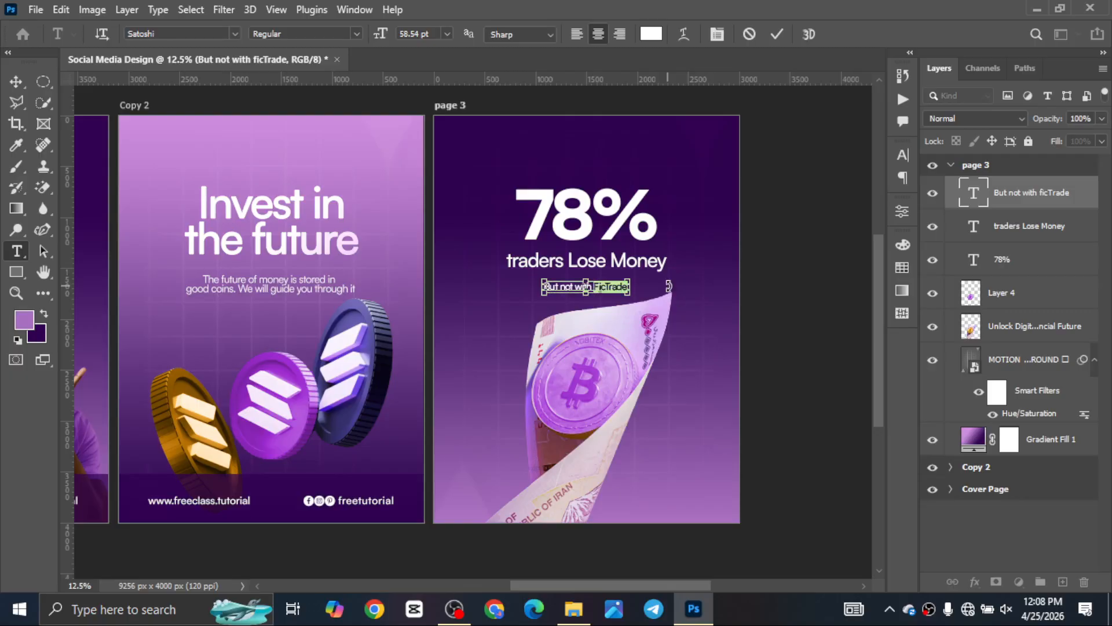
{"action": "key", "text": "ctrl+shift+b"}
{"action": "left_click", "coordinate": [770, 33]}
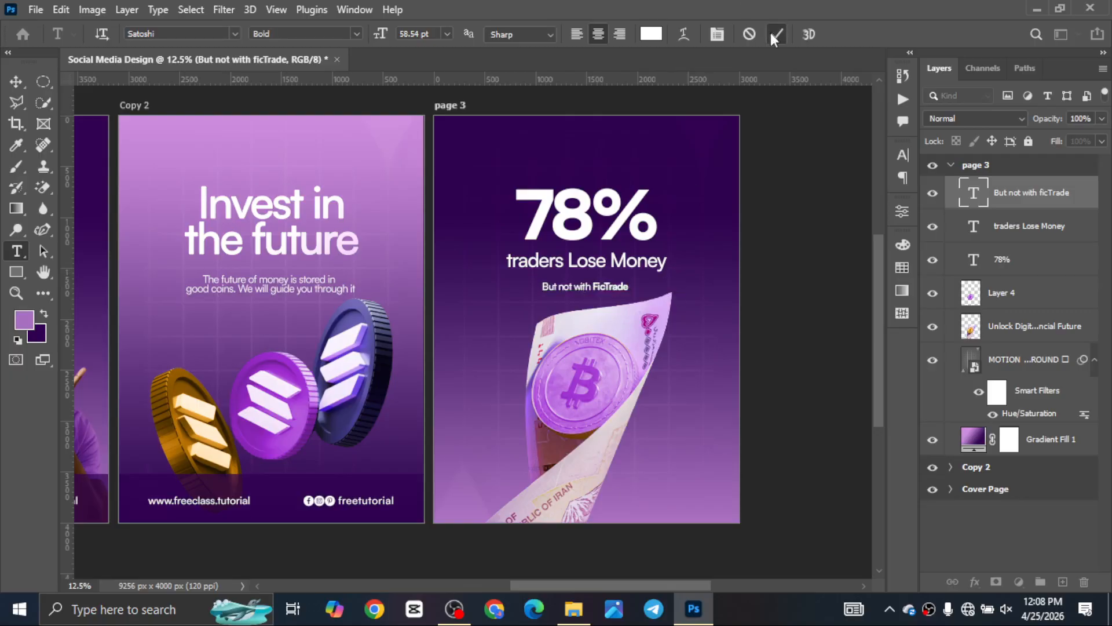
{"action": "key", "text": "v"}
Duplicate the Cover Page's "Sub heading" group with the "Get Started Today" store badges into the page 3 artboard.
{"action": "scroll", "coordinate": [609, 401], "scroll_direction": "up", "scroll_amount": 1}
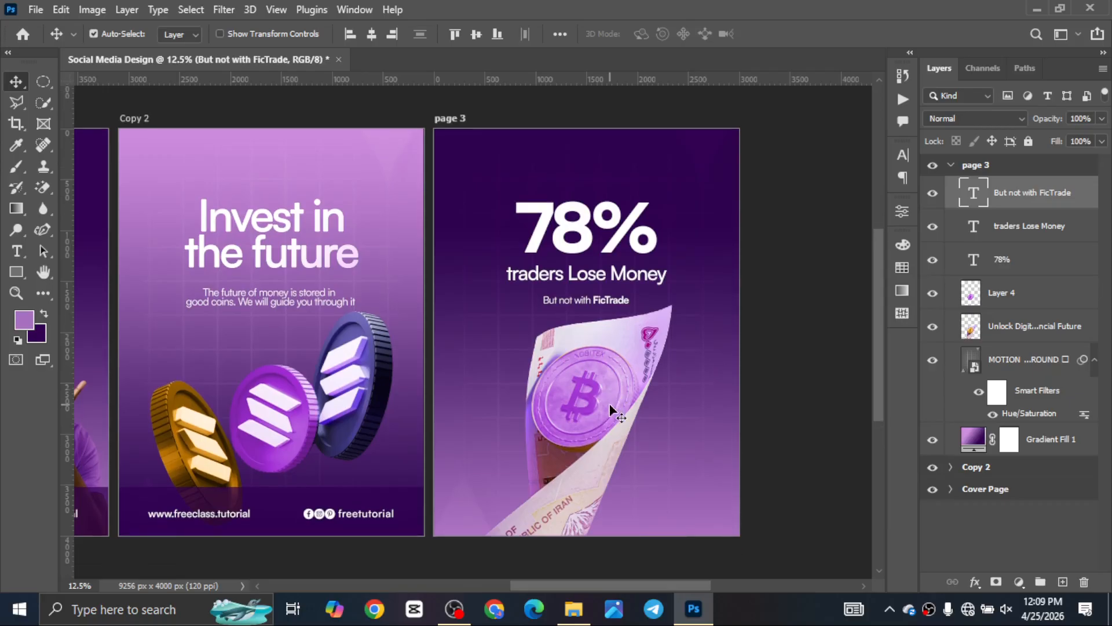
{"action": "mouse_move", "coordinate": [587, 587]}
{"action": "left_mouse_down"}
{"action": "mouse_move", "coordinate": [549, 584]}
{"action": "mouse_move", "coordinate": [589, 569]}
{"action": "left_mouse_up"}
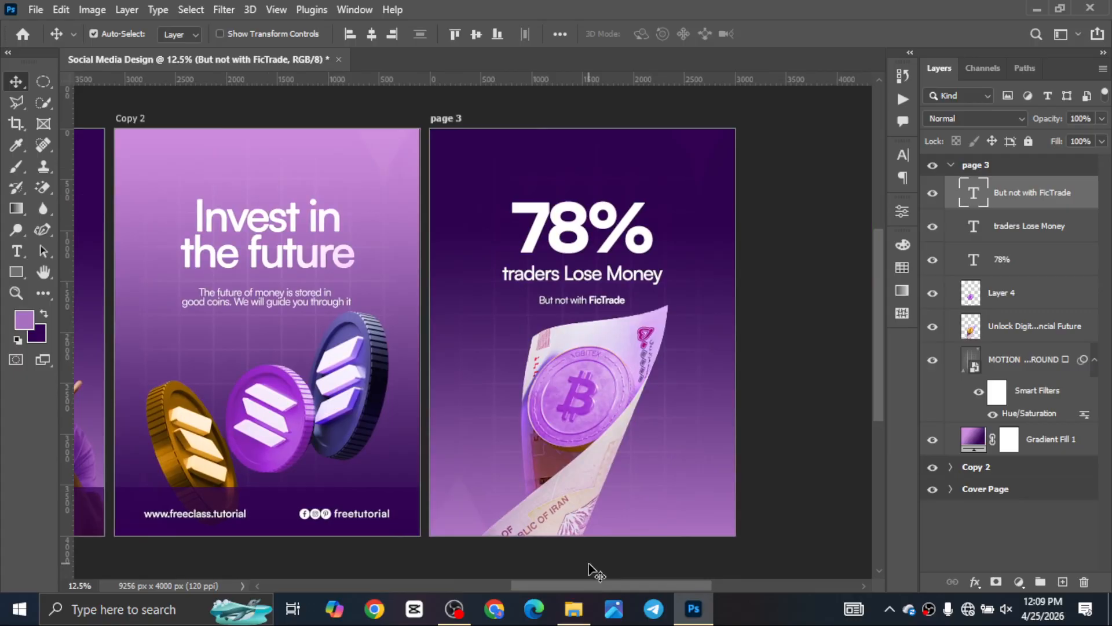
{"action": "left_click_drag", "start_coordinate": [606, 583], "coordinate": [535, 579]}
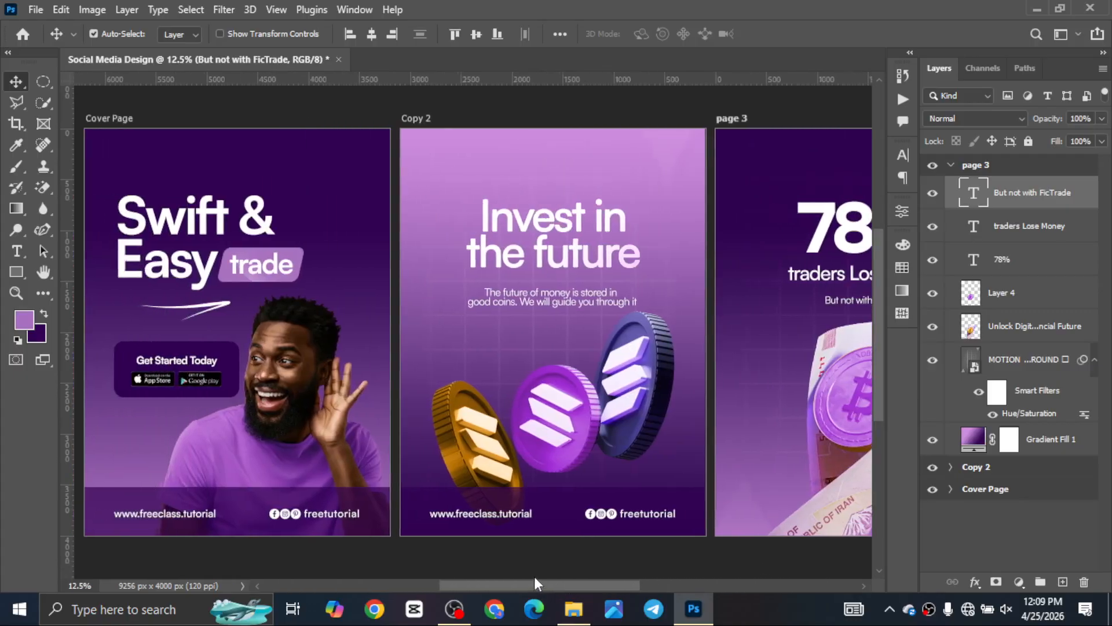
{"action": "left_click", "coordinate": [139, 354]}
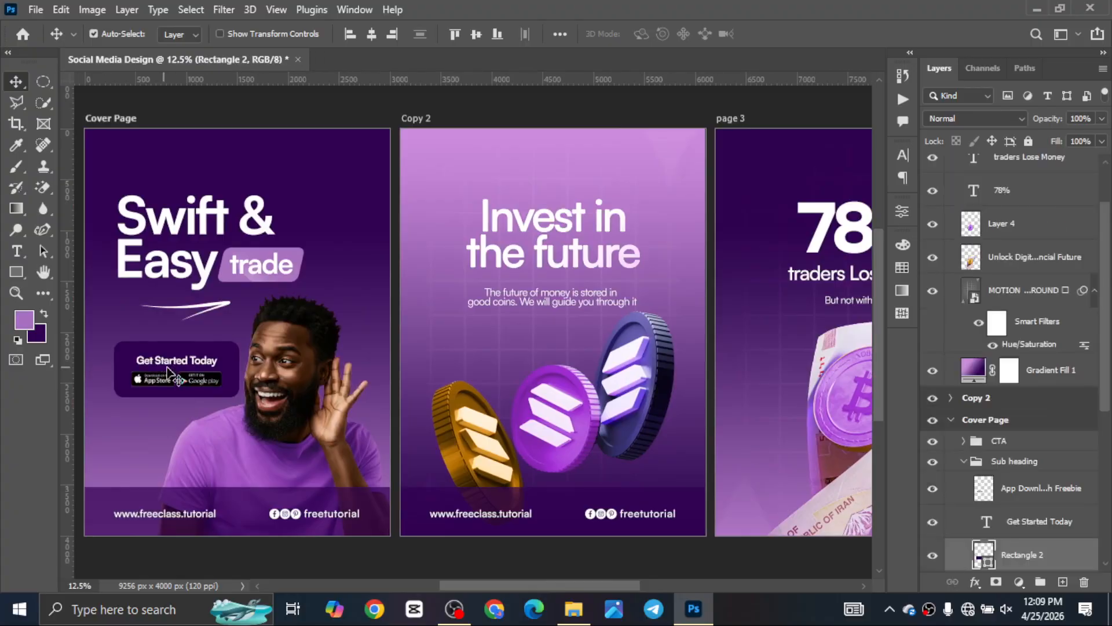
{"action": "left_click", "coordinate": [167, 367], "text": "shift"}
{"action": "left_click", "coordinate": [208, 379], "text": "shift"}
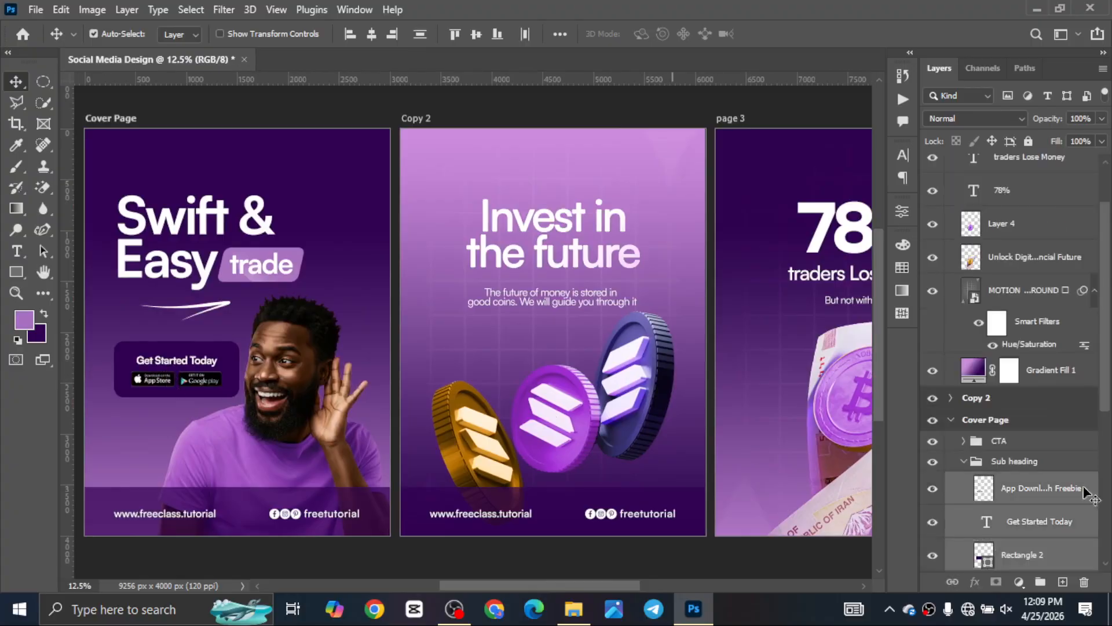
{"action": "left_click", "coordinate": [1036, 461]}
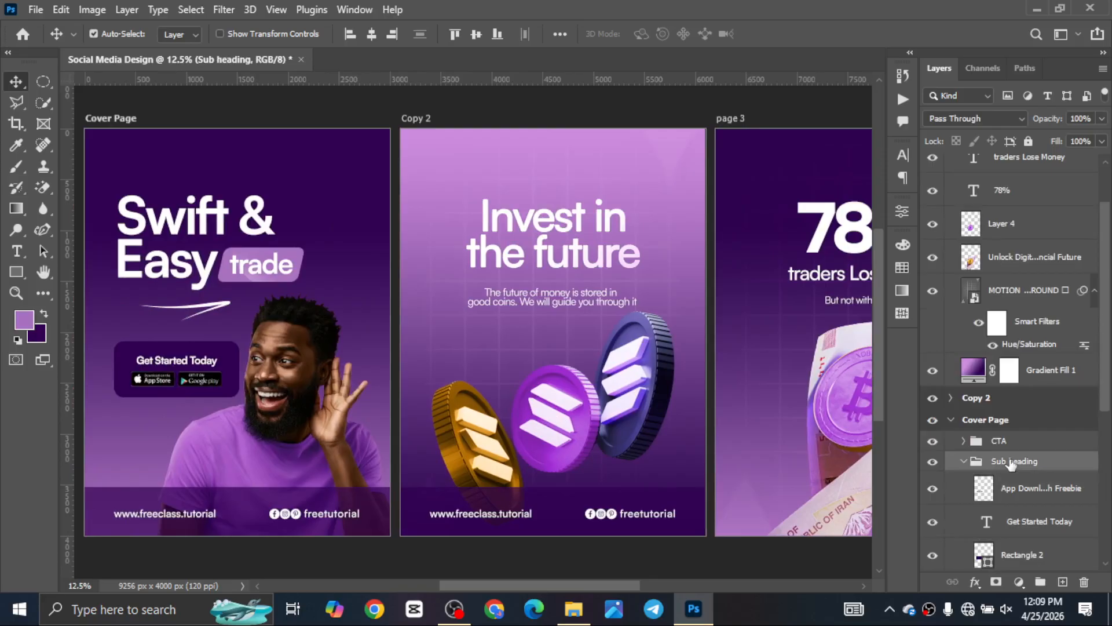
{"action": "left_click", "coordinate": [964, 462]}
{"action": "left_click_drag", "start_coordinate": [1041, 462], "coordinate": [1028, 171]}
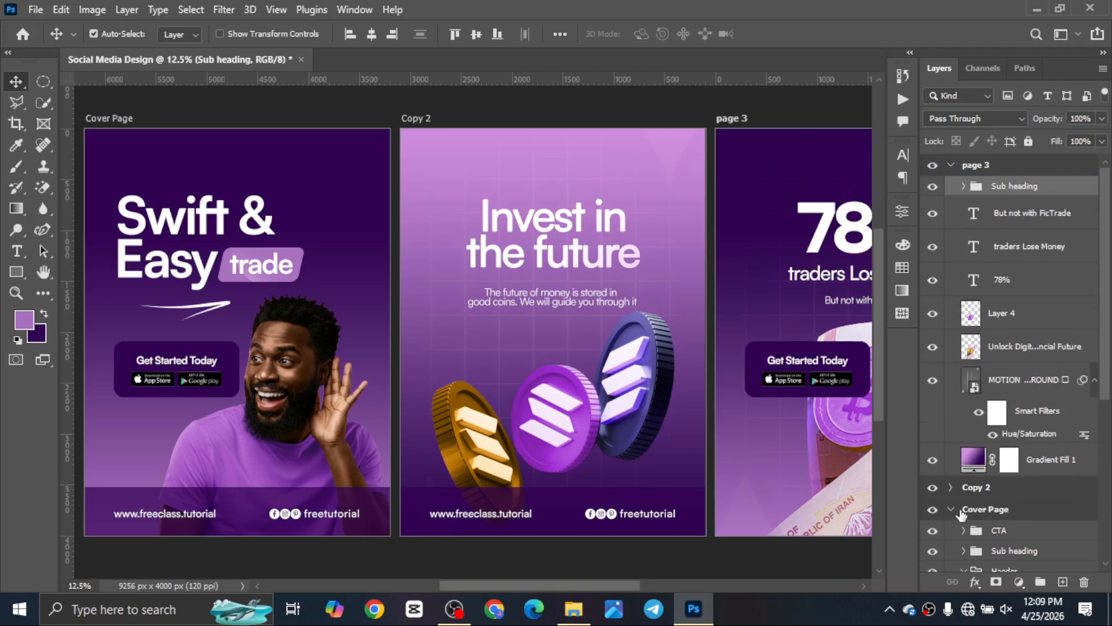
{"action": "left_click", "coordinate": [951, 510]}
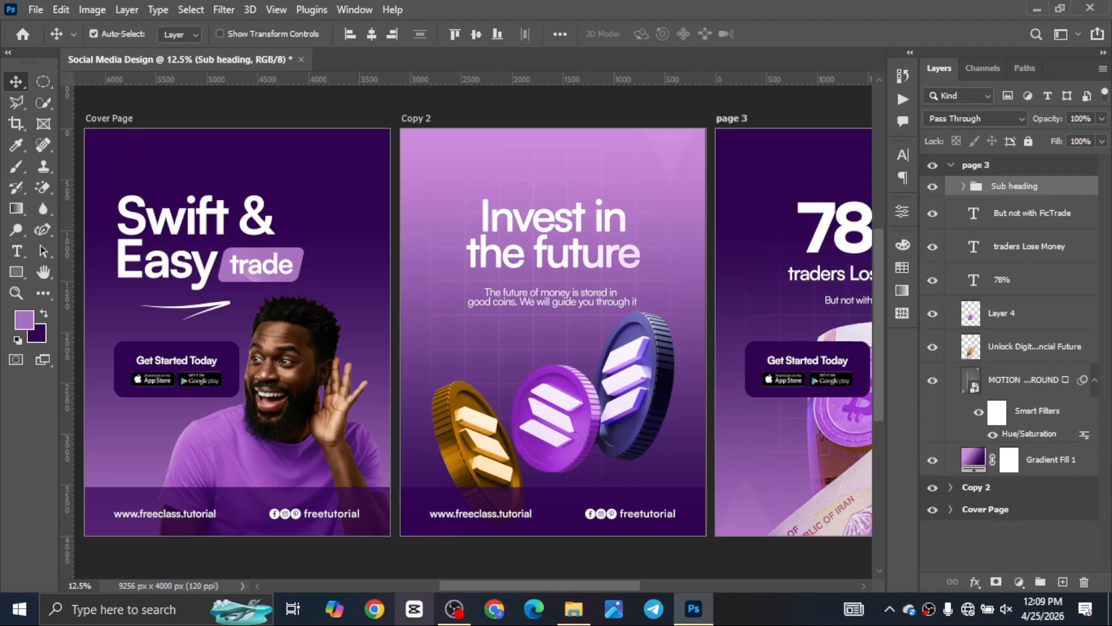
Move the copied "Get Started Today" group to the lower center of page 3, over the banknote below the Bitcoin coin.
{"action": "left_click_drag", "start_coordinate": [488, 583], "coordinate": [585, 585]}
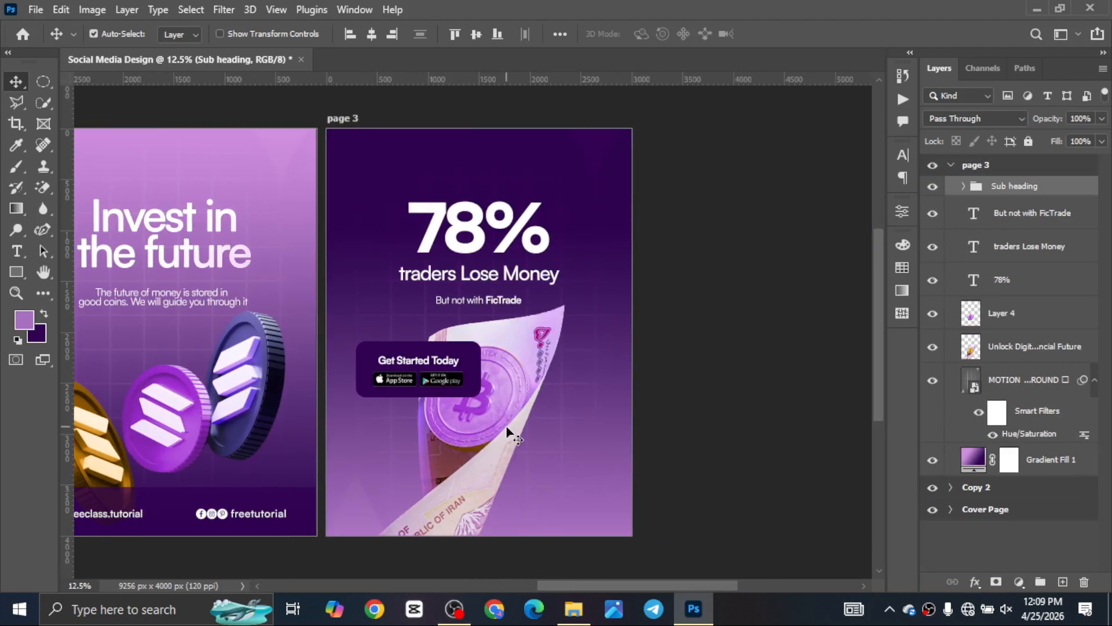
{"action": "key", "text": "ctrl"}
{"action": "key", "text": "ctrl+t"}
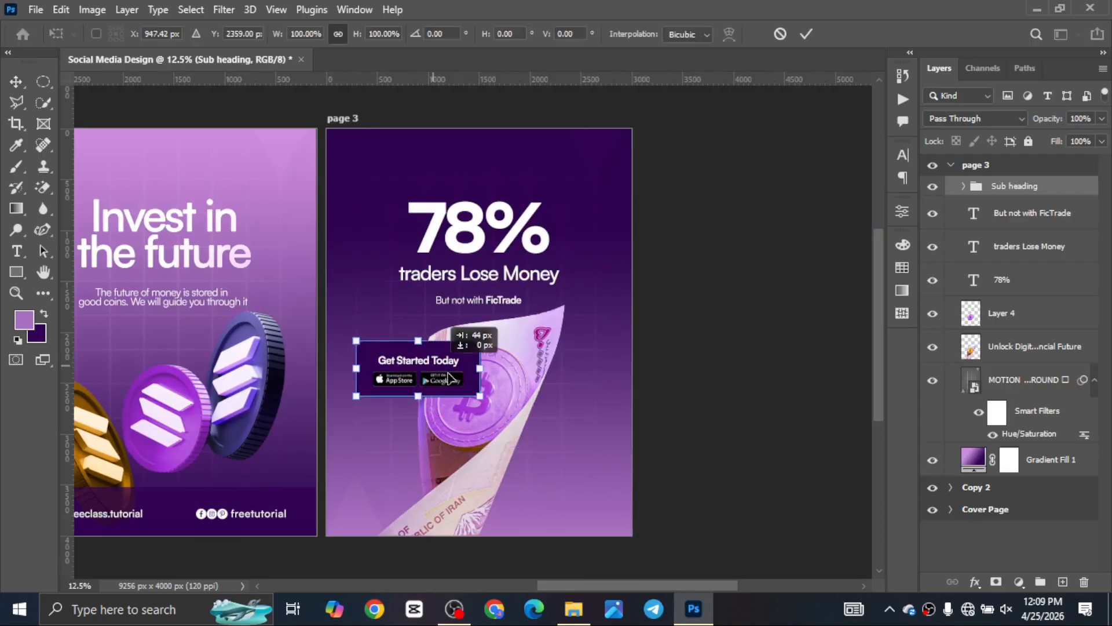
{"action": "left_click_drag", "start_coordinate": [433, 376], "coordinate": [497, 468]}
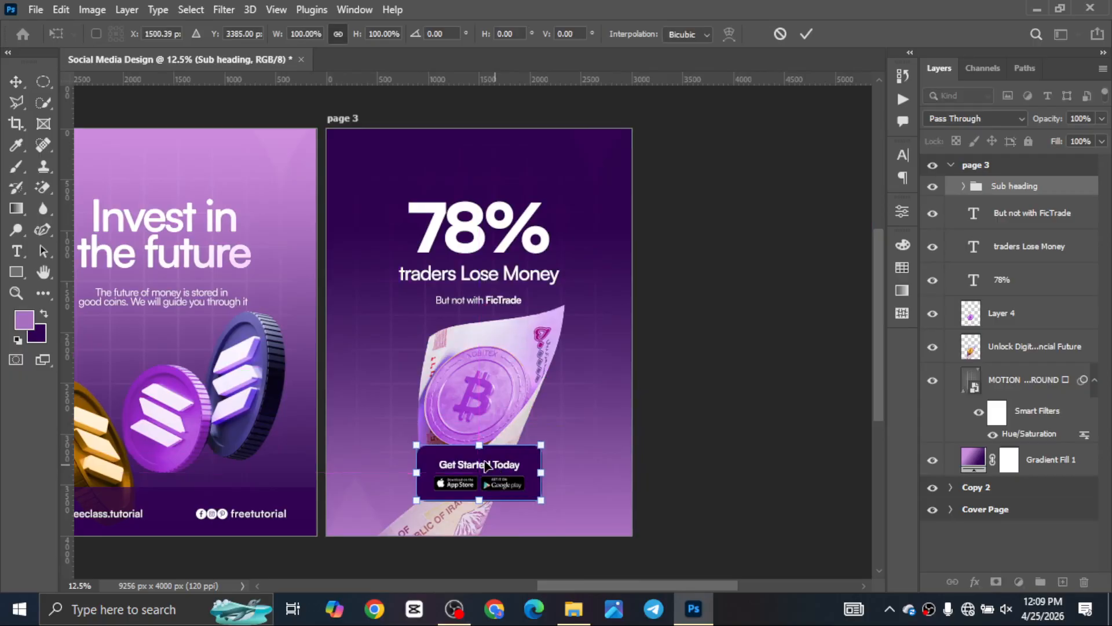
{"action": "key", "text": "Return"}
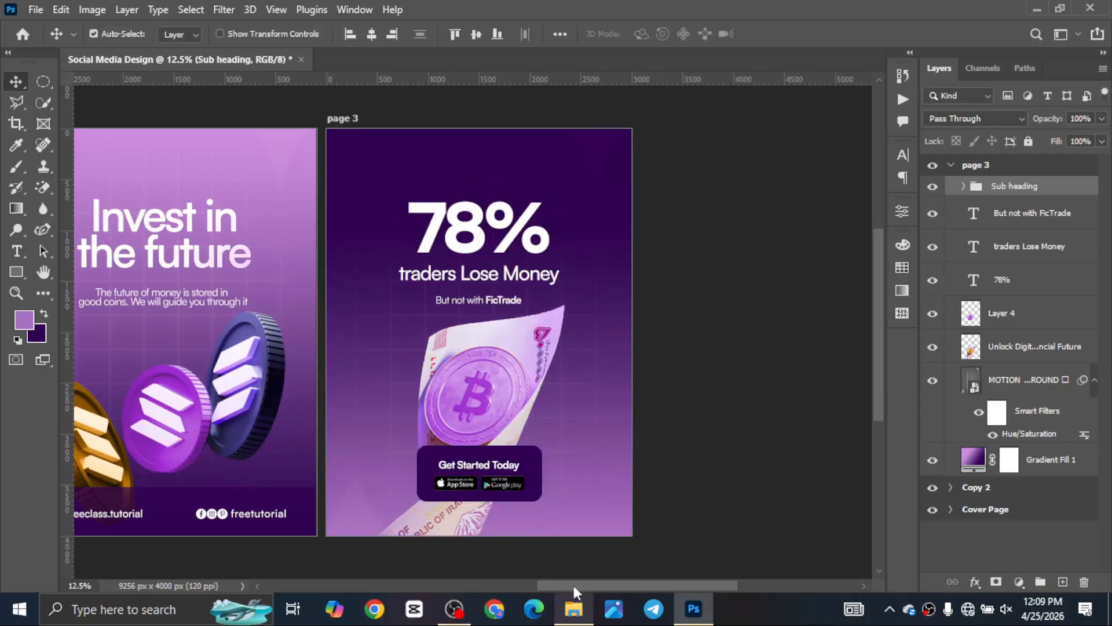
Capitalize the first letter of the line below "78%" on page 3 so it reads "Traders Lose Money".
{"action": "left_click_drag", "start_coordinate": [568, 586], "coordinate": [549, 585]}
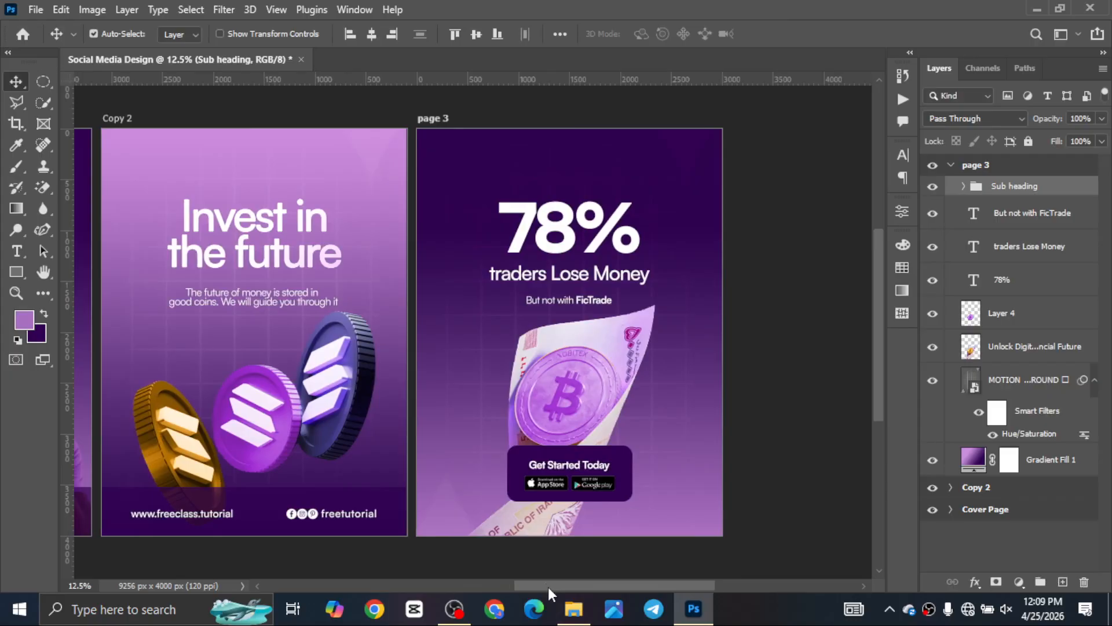
{"action": "left_click_drag", "start_coordinate": [594, 585], "coordinate": [721, 157]}
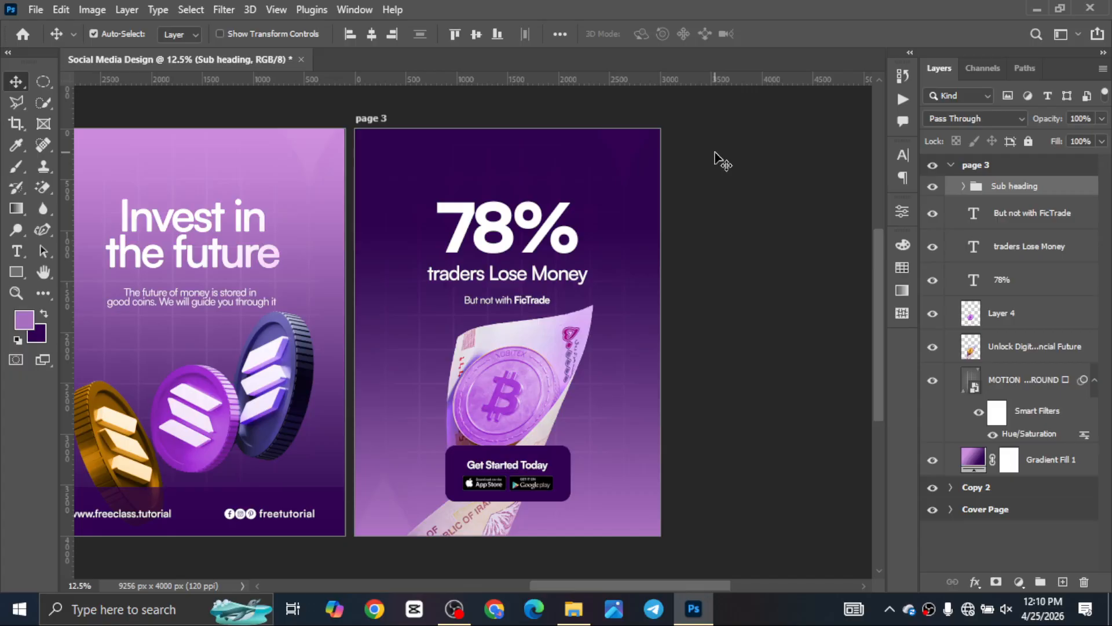
{"action": "left_click", "coordinate": [435, 279]}
{"action": "double_click", "coordinate": [435, 280]}
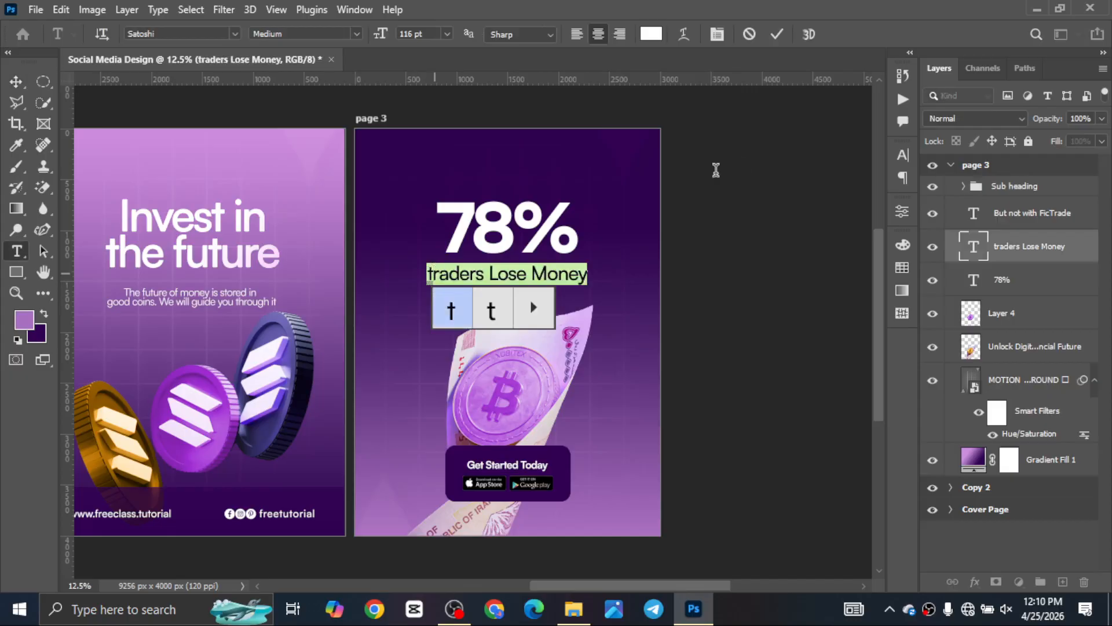
{"action": "key", "text": "Left"}
{"action": "key", "text": "Right"}
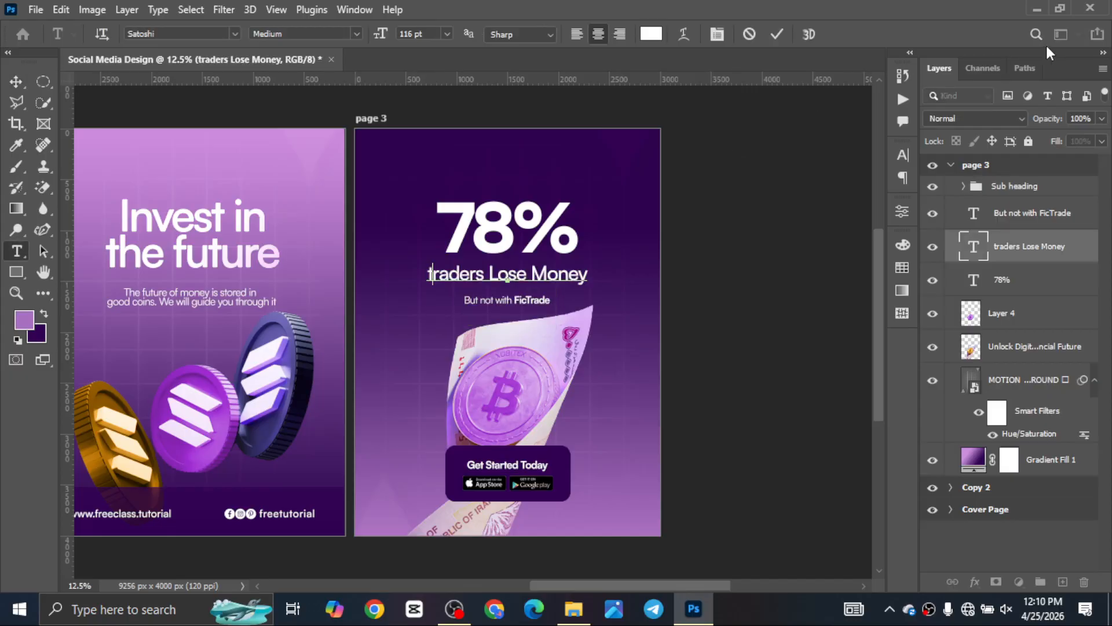
{"action": "key", "text": "BackSpace"}
{"action": "type", "text": "T"}
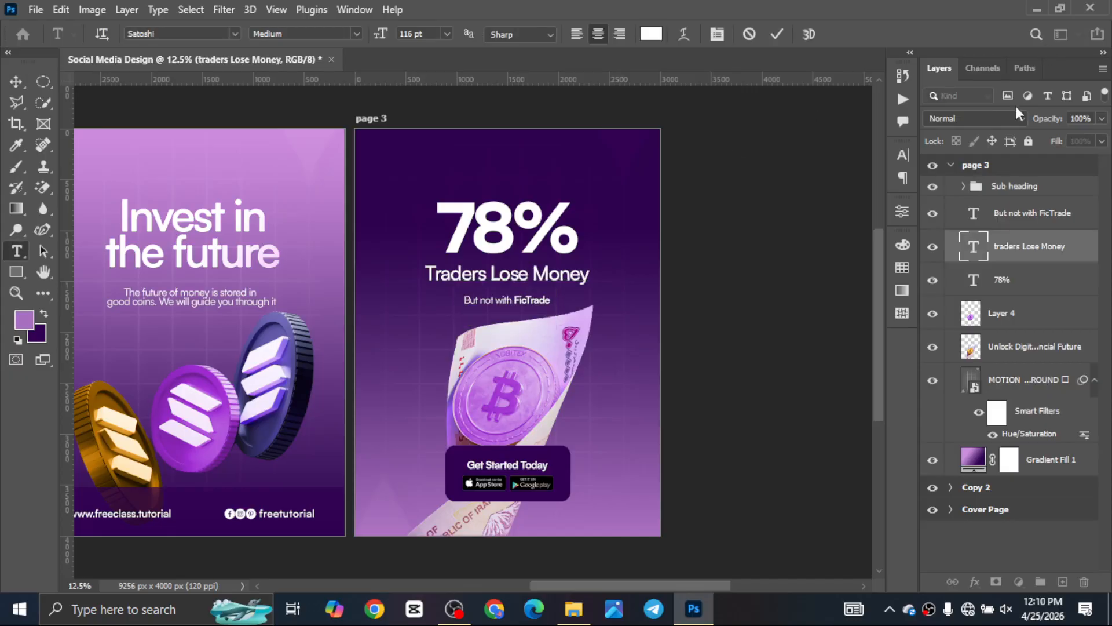
{"action": "scroll", "coordinate": [556, 452], "scroll_direction": "down", "scroll_amount": 2}
{"action": "key", "text": "ctrl+Return"}
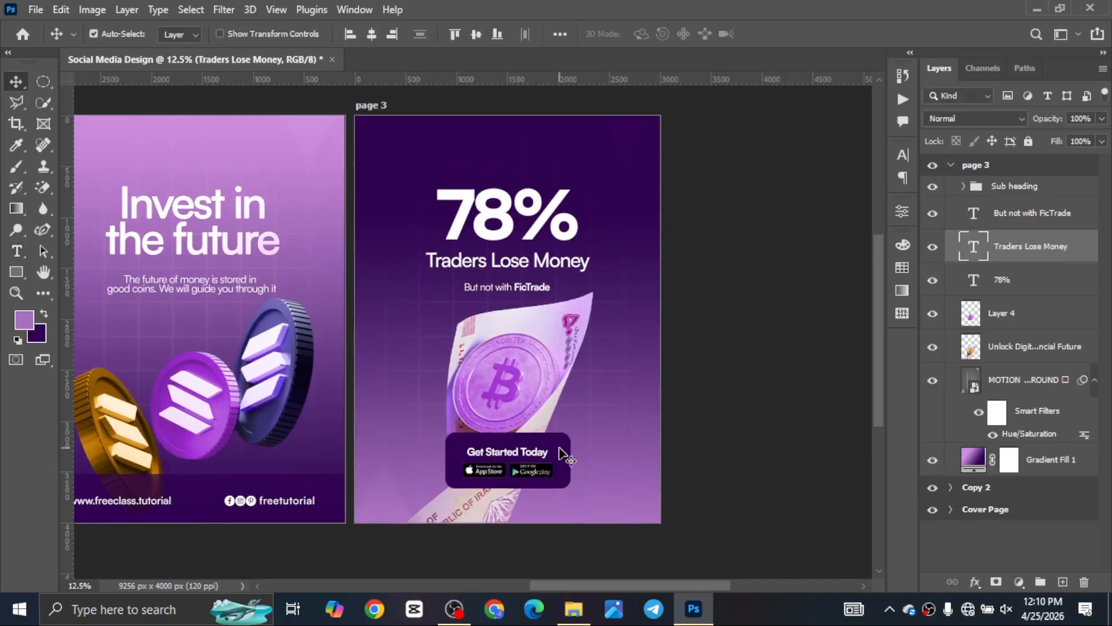
Fit all three artboards in view and compare page 3 side by side with the Cover Page and Copy 2.
{"action": "scroll", "coordinate": [474, 177], "scroll_direction": "up", "scroll_amount": 2}
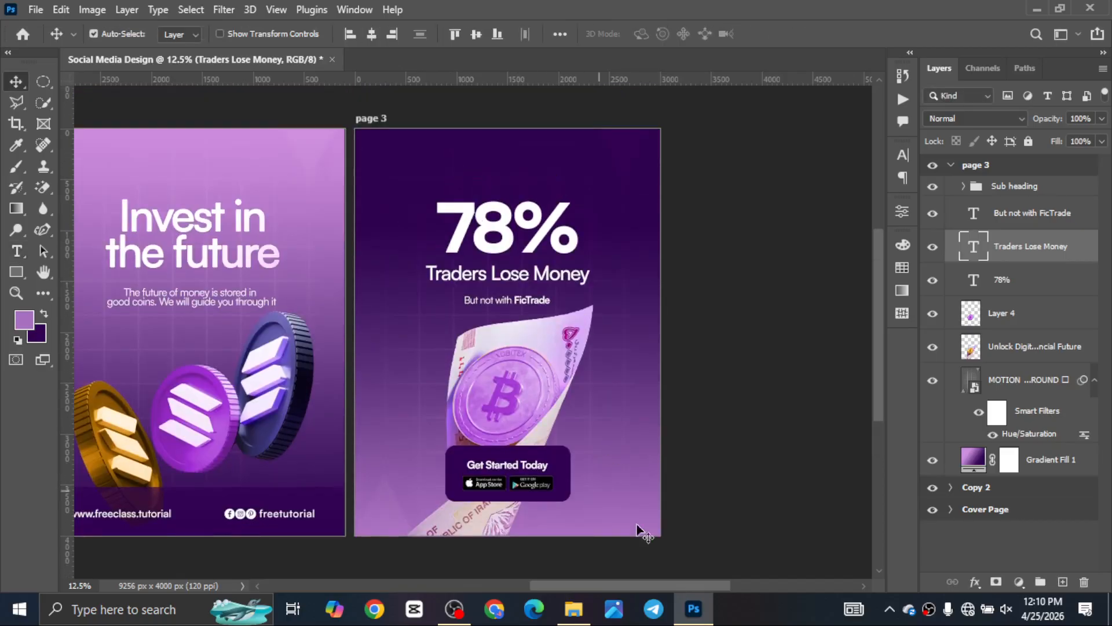
{"action": "left_click_drag", "start_coordinate": [674, 591], "coordinate": [585, 573]}
{"action": "key", "text": "ctrl+0"}
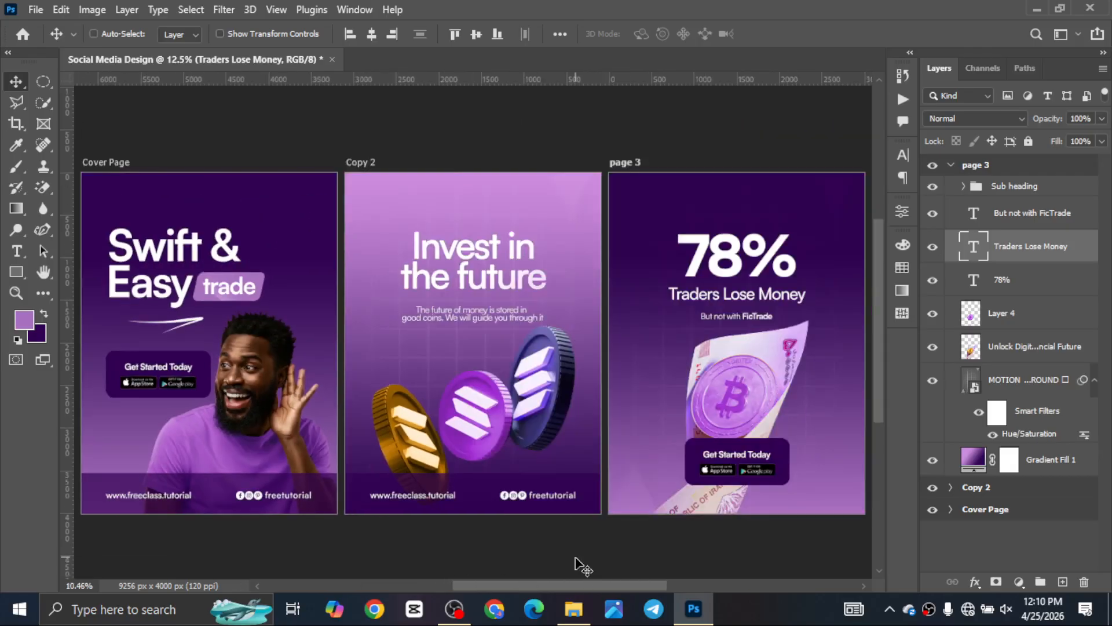
{"action": "left_click_drag", "start_coordinate": [497, 581], "coordinate": [521, 582]}
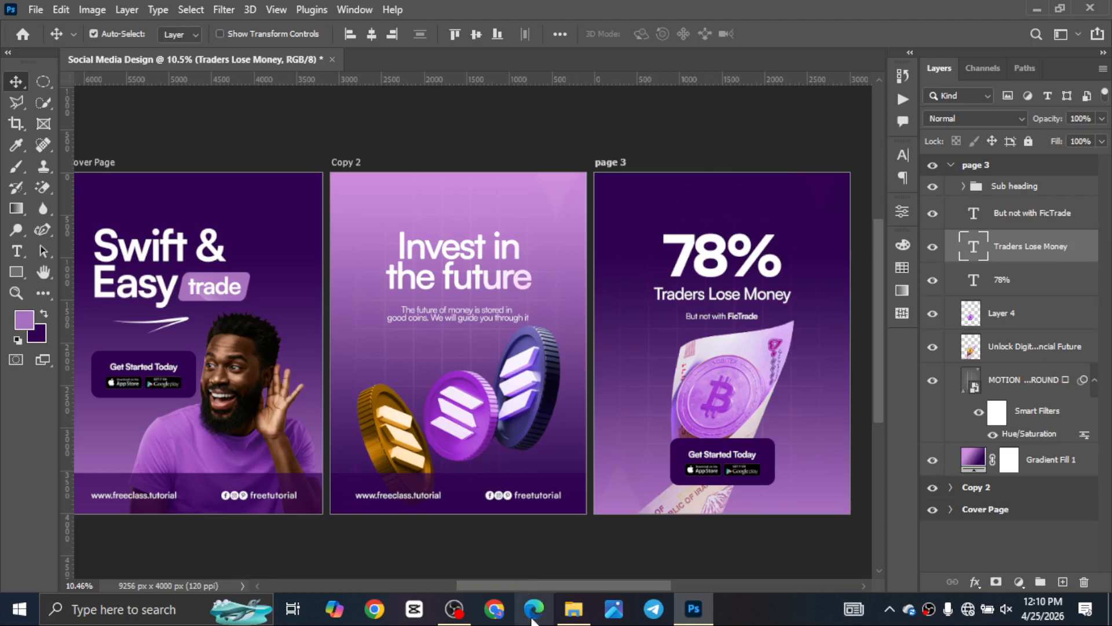
{"action": "mouse_move", "coordinate": [527, 586]}
{"action": "left_mouse_down"}
{"action": "mouse_move", "coordinate": [505, 583]}
{"action": "mouse_move", "coordinate": [524, 580]}
{"action": "left_mouse_up"}
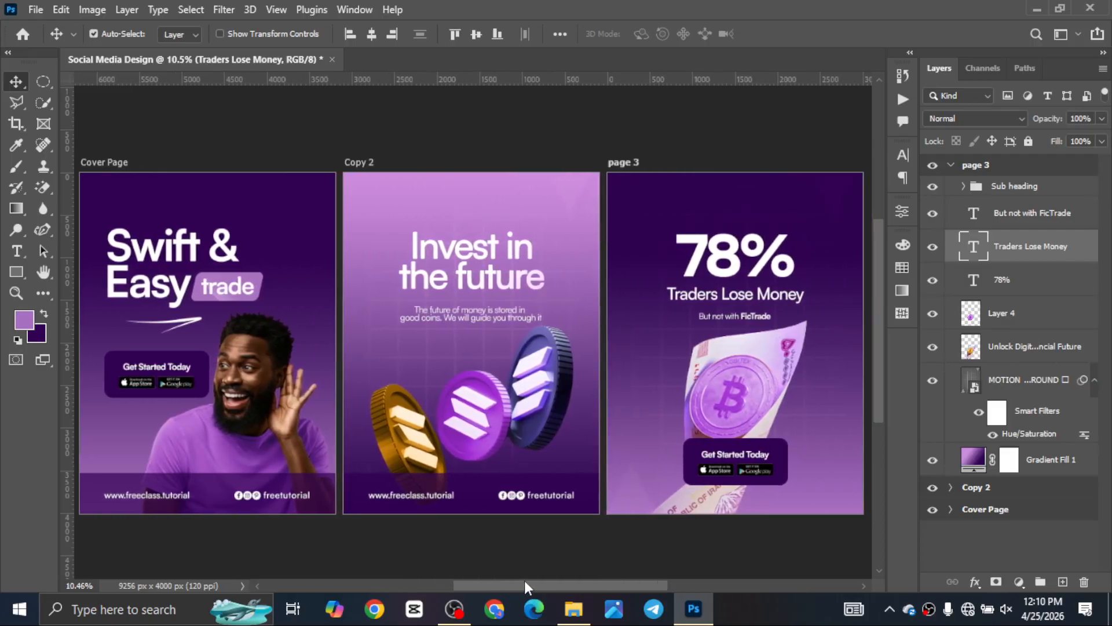